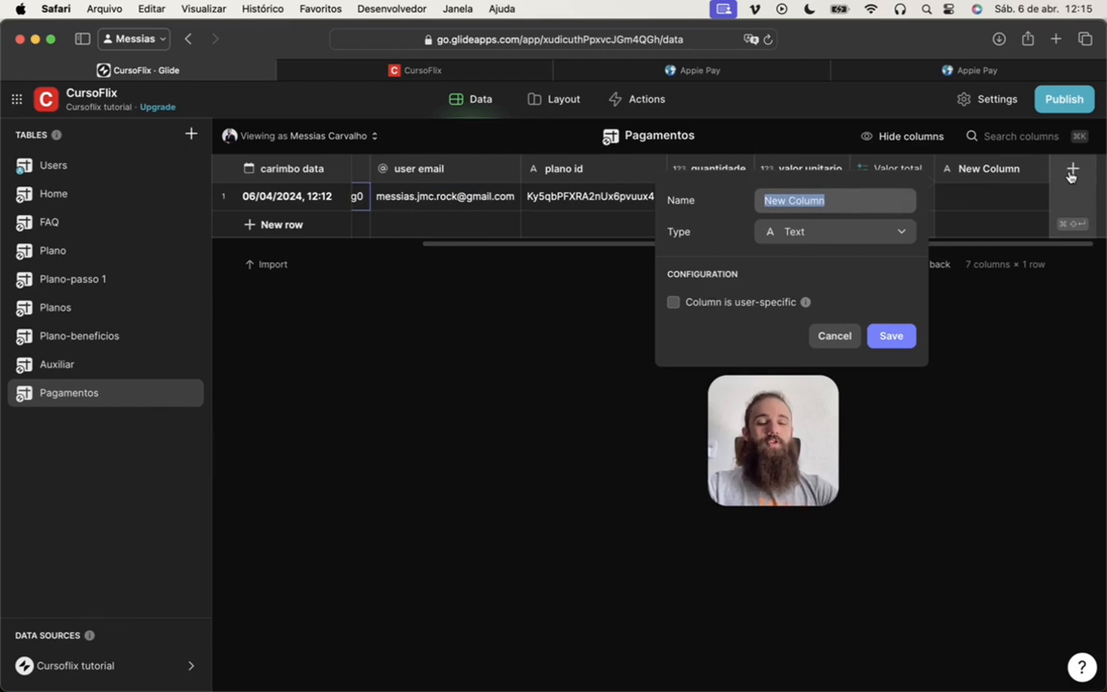
Name the new Pagamentos column "url consulta" and make it a Construct URL column
text(url consulta)
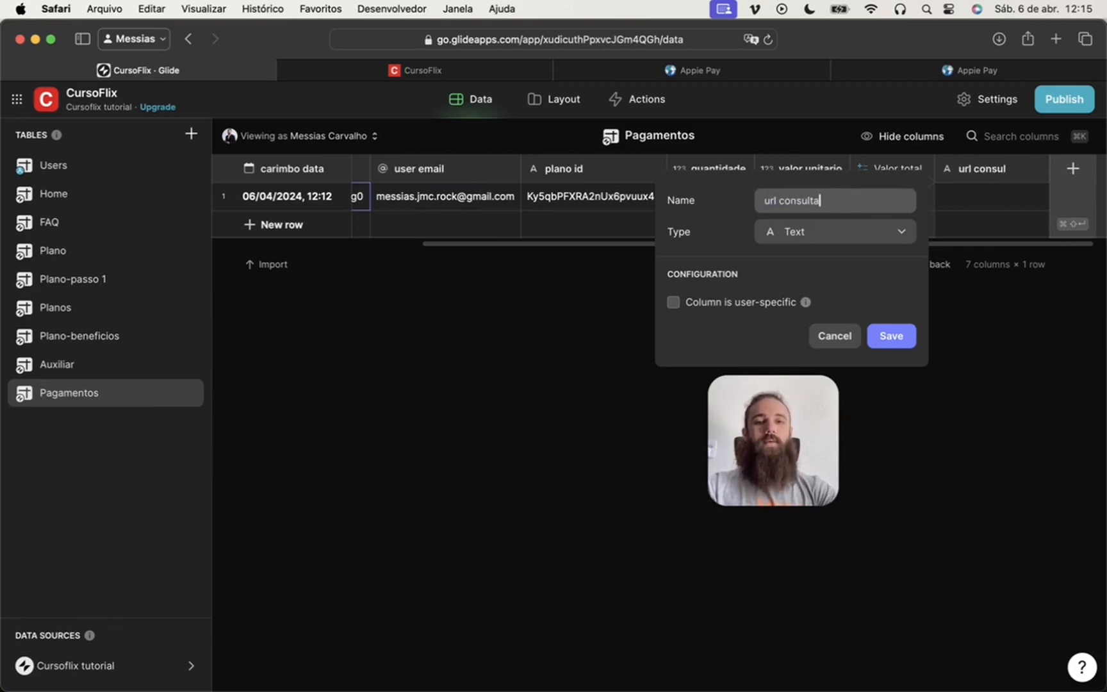
key(Tab)
key(Return)
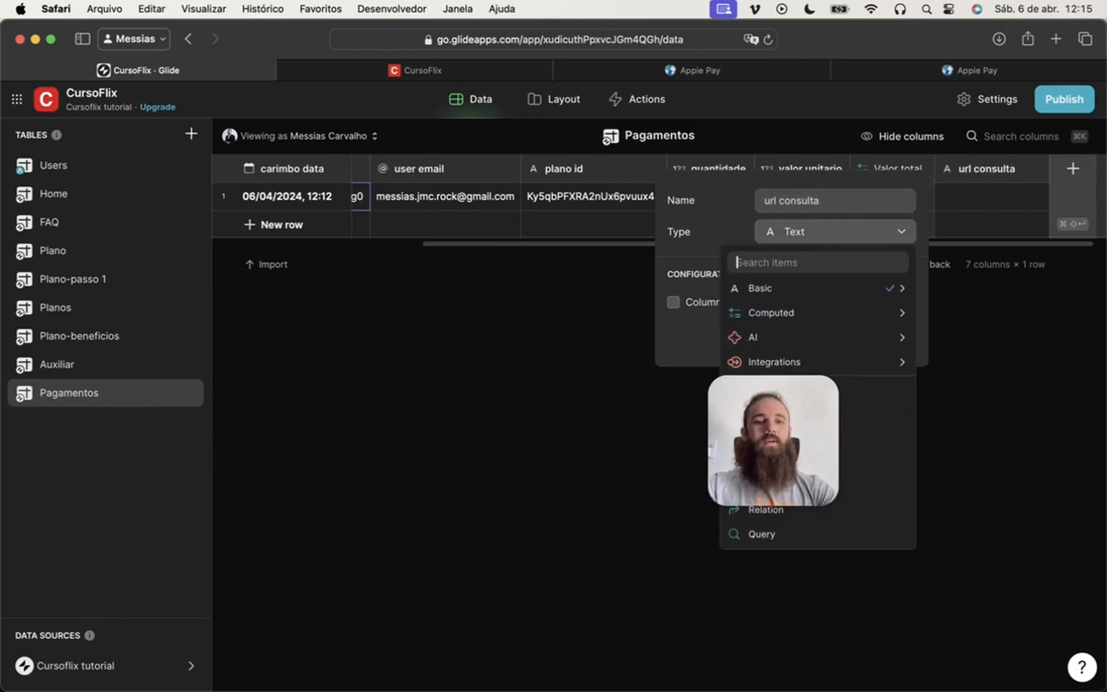
text(url)
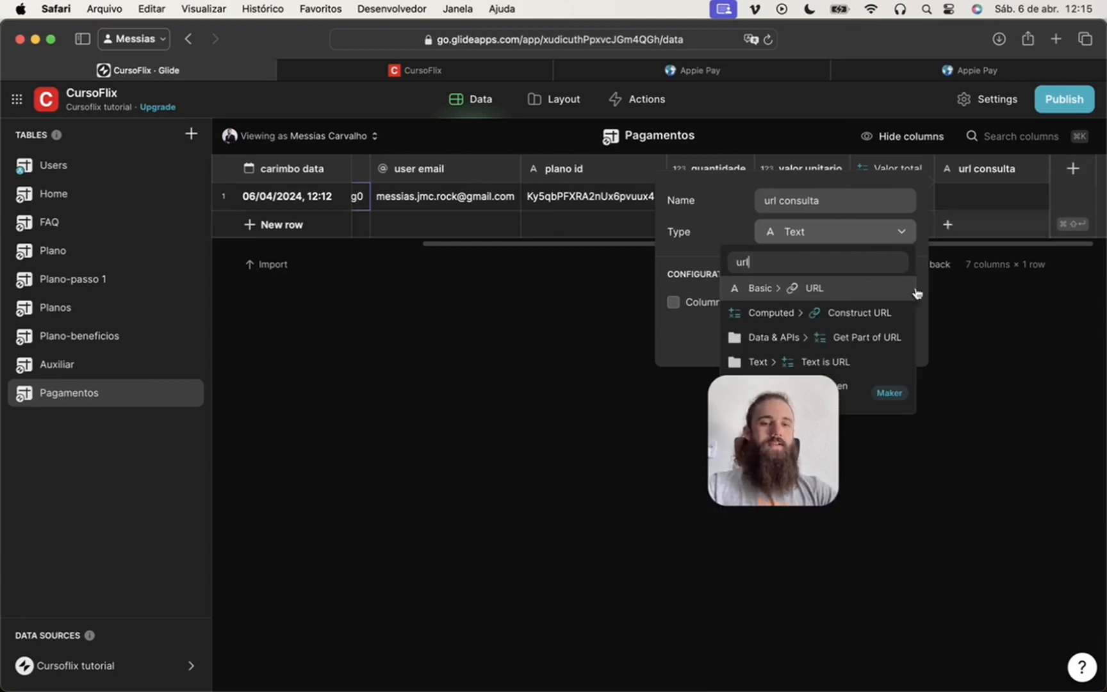
click(828, 318)
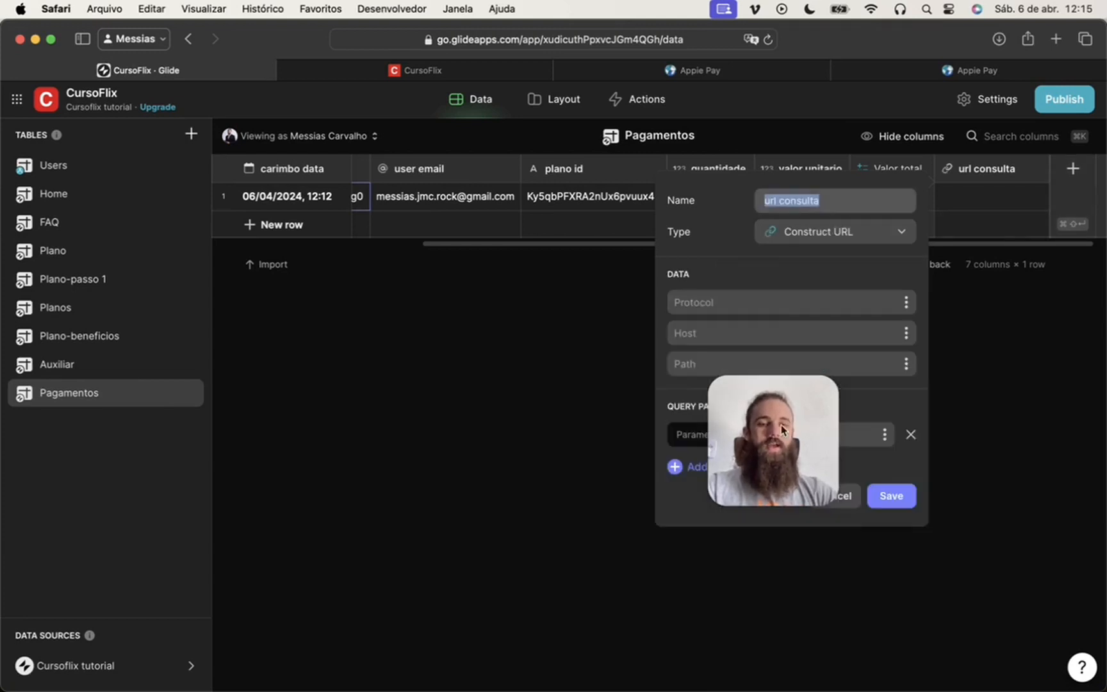
drag(777, 440, 543, 417)
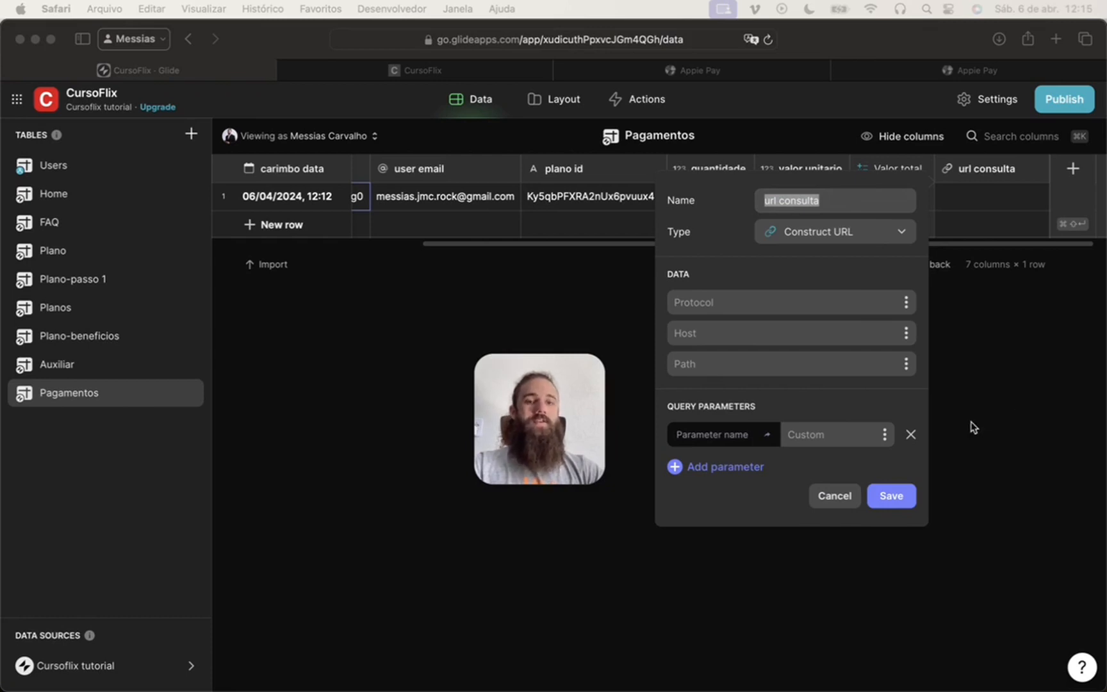
Set the URL's protocol to https and its host to checkout.appiedesenvolvimentos.com.br
click(767, 301)
text(https)
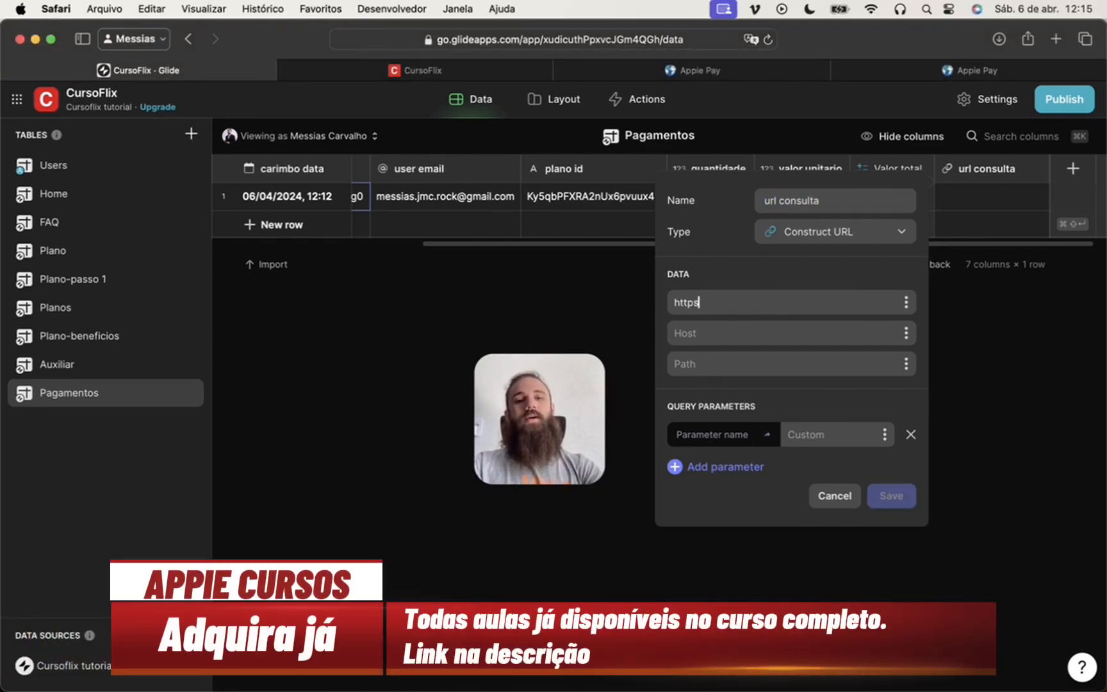
key(Tab)
text(che)
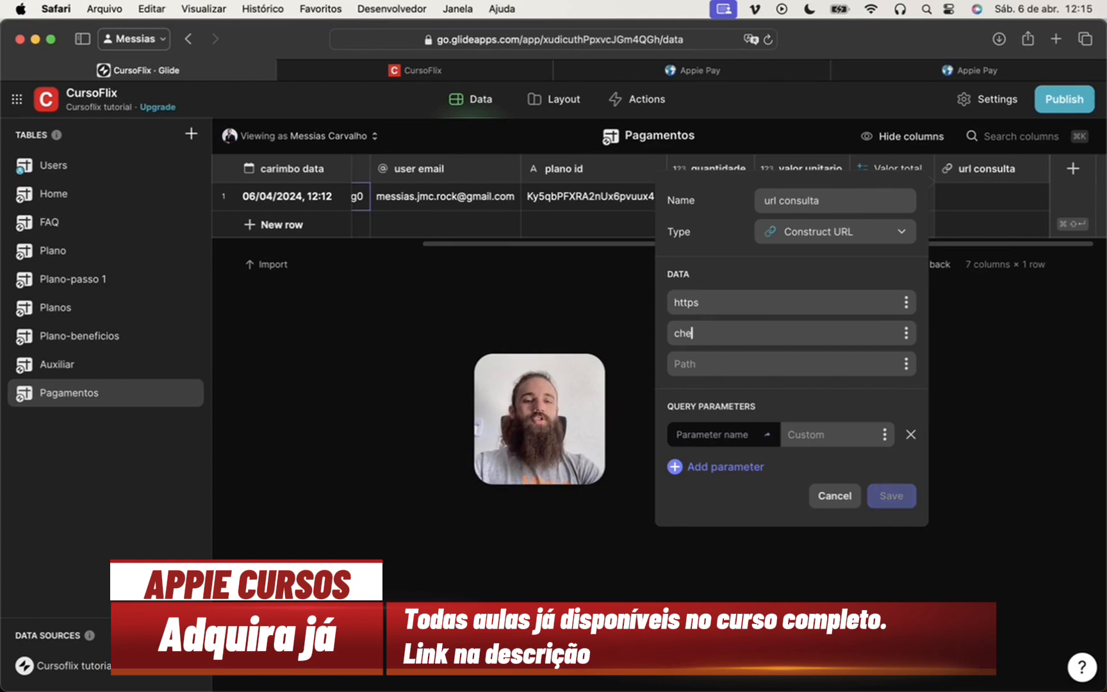
text(ckout.appiedesenv)
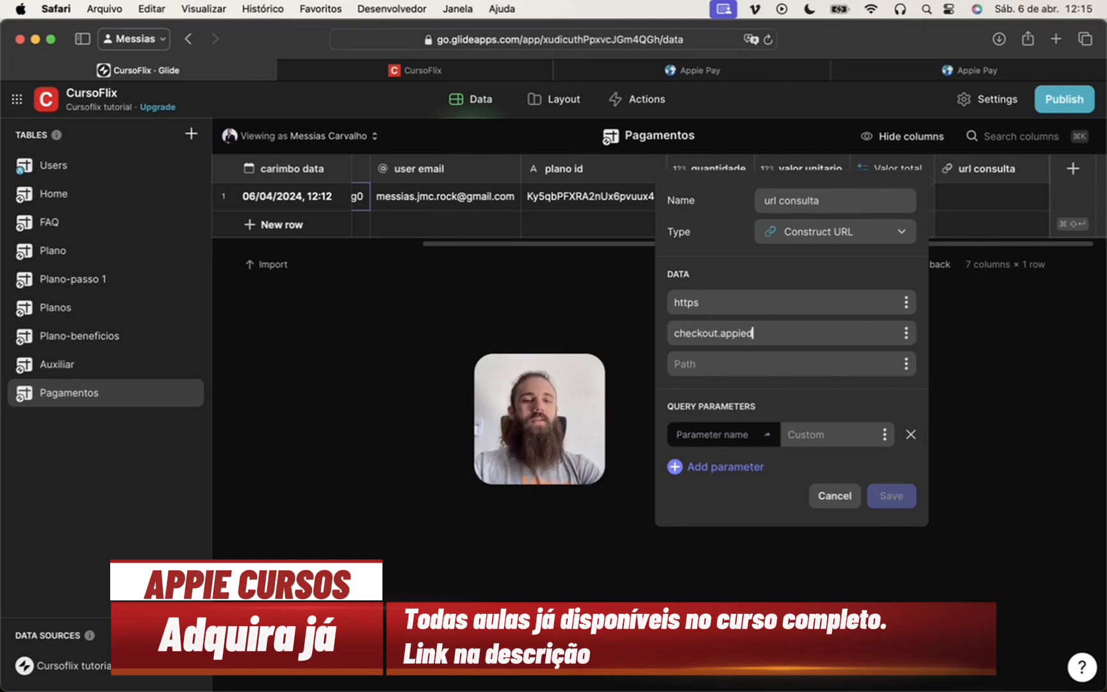
text(olvimentos.co)
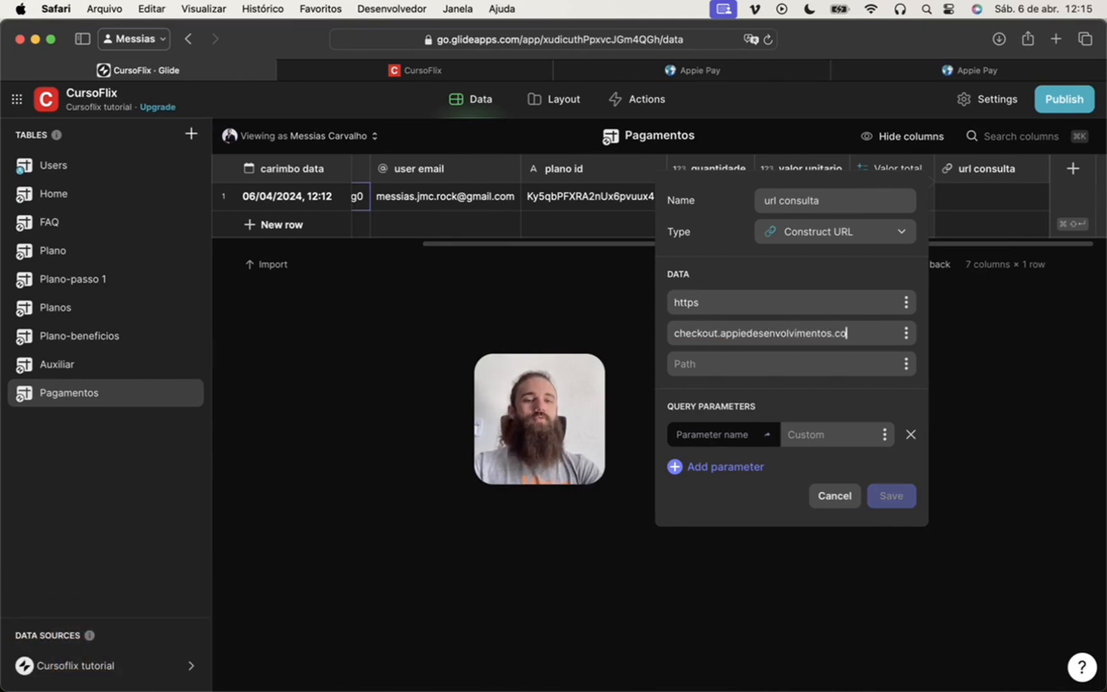
text(m.br)
key(Tab)
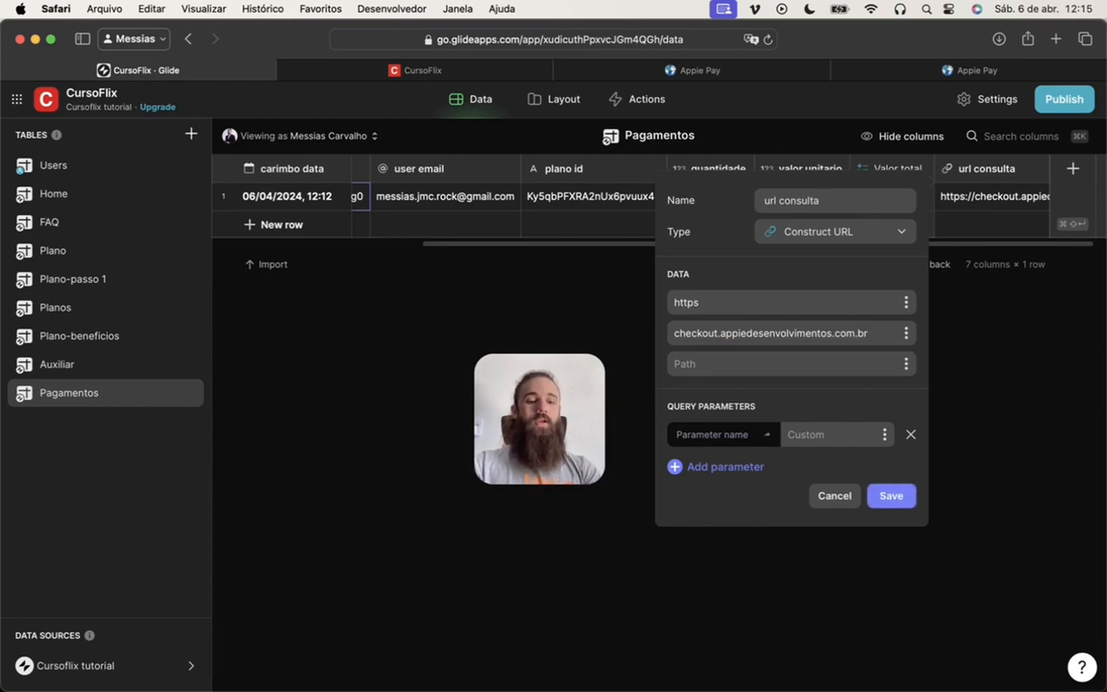
Set the URL's path to v1/payments.php
text(v1/)
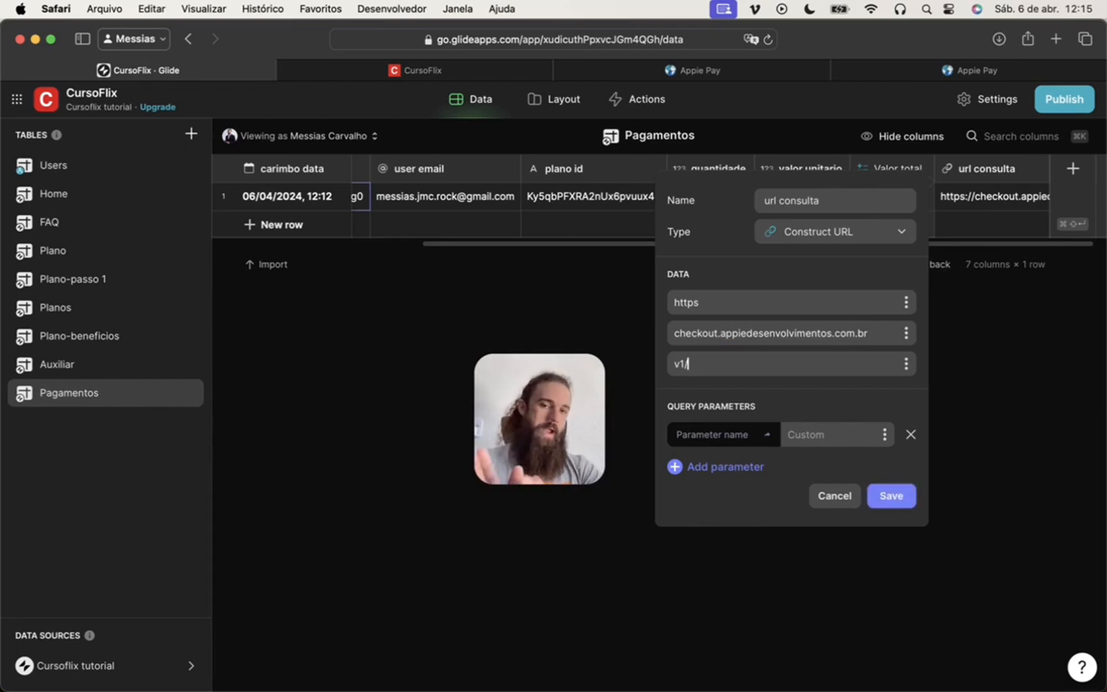
text(payments)
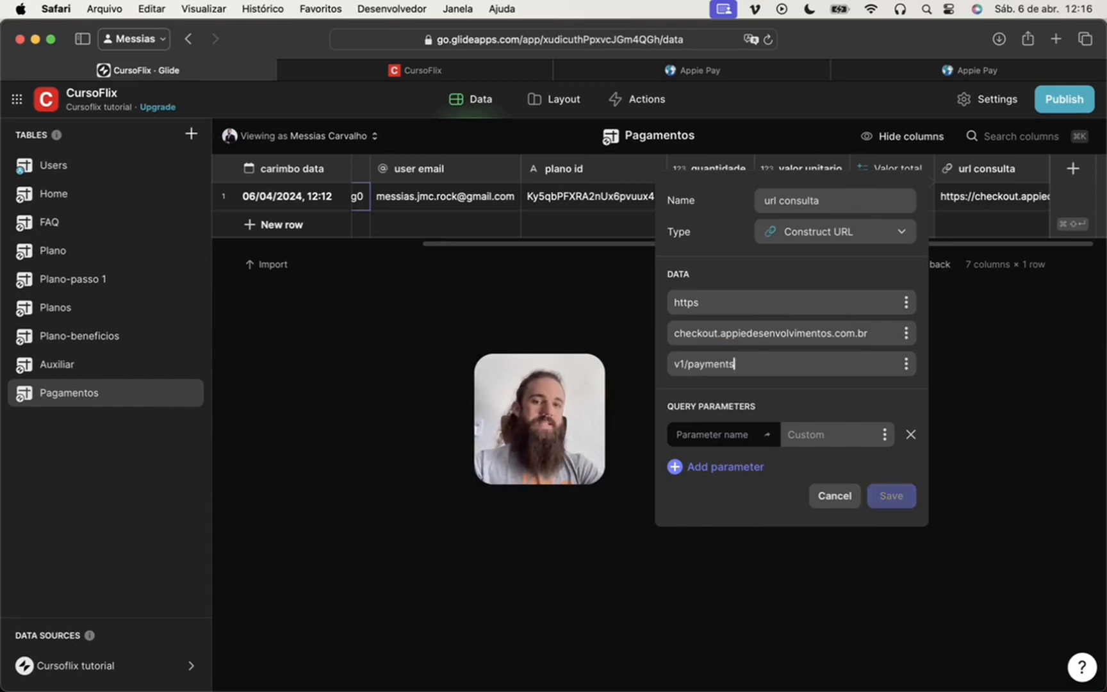
text(.php)
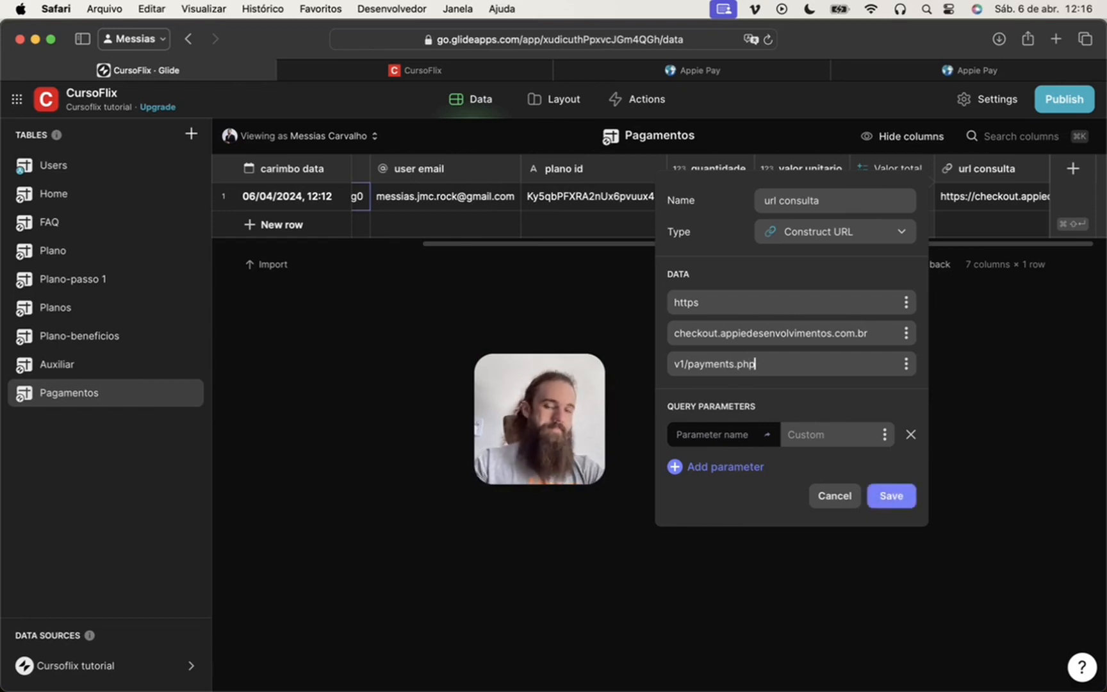
drag(688, 363, 769, 363)
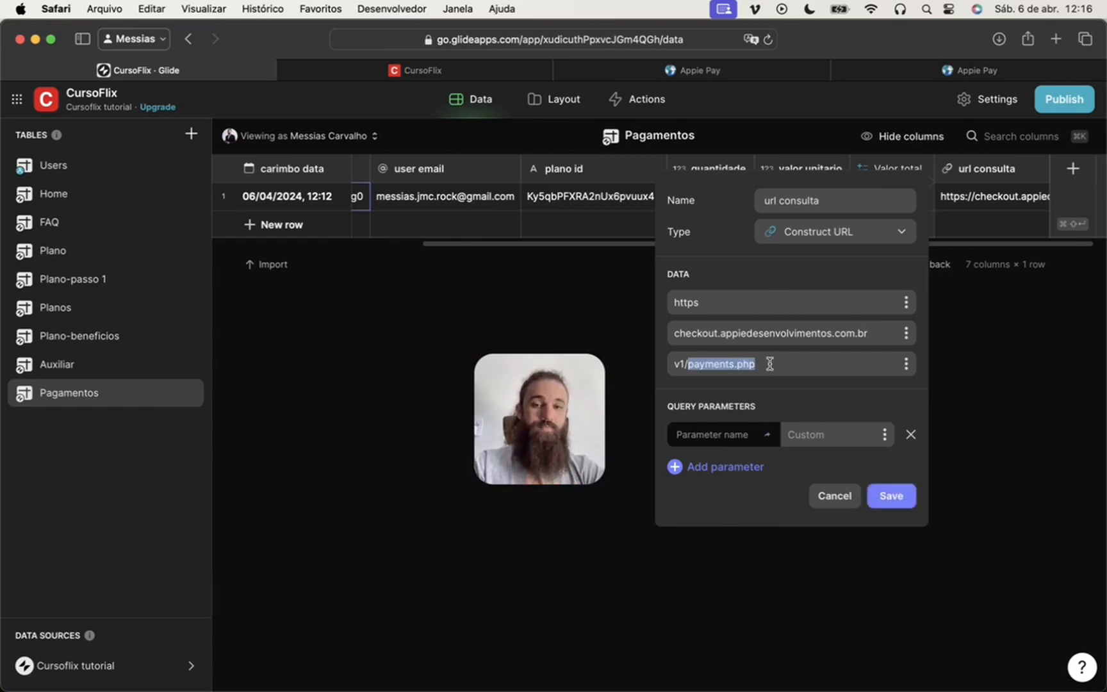
click(688, 363)
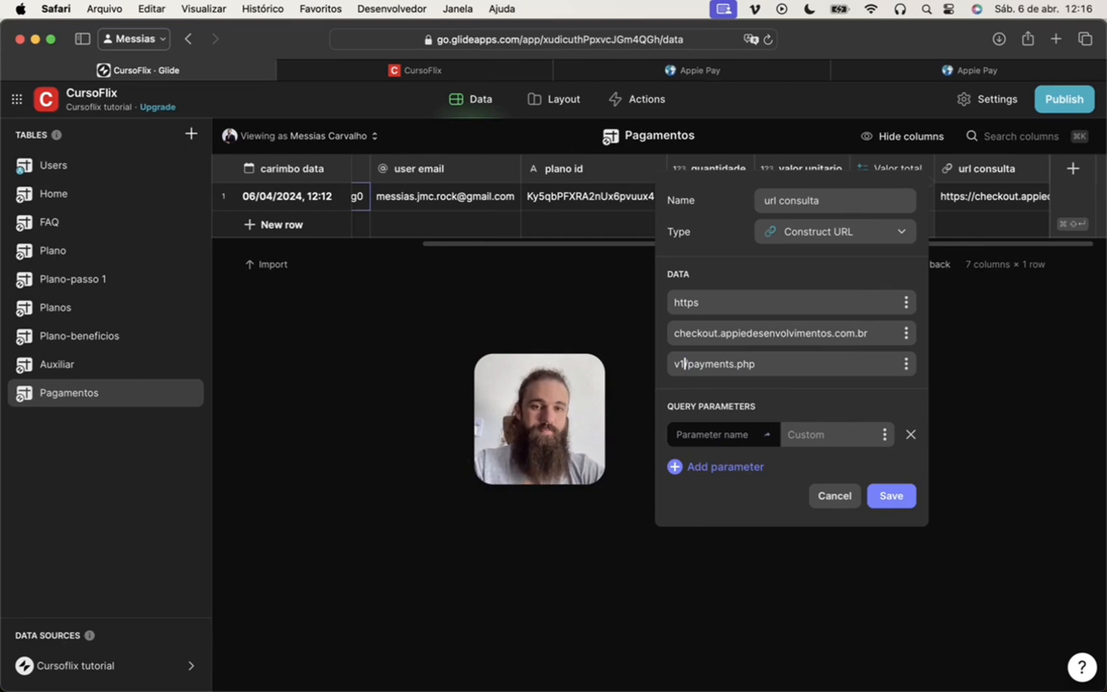
drag(684, 363, 755, 363)
click(704, 477)
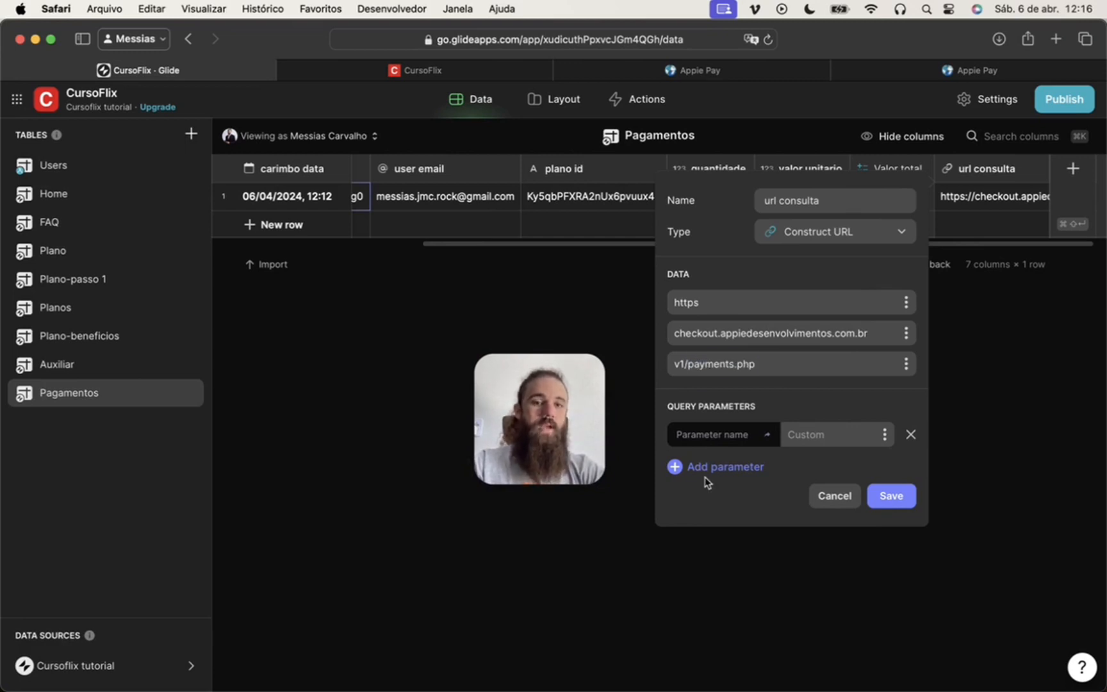
Add a second query parameter row and fill the first with app_id, using the CursoFlix tutorial application's ID copied from the Appie Pay page
click(704, 465)
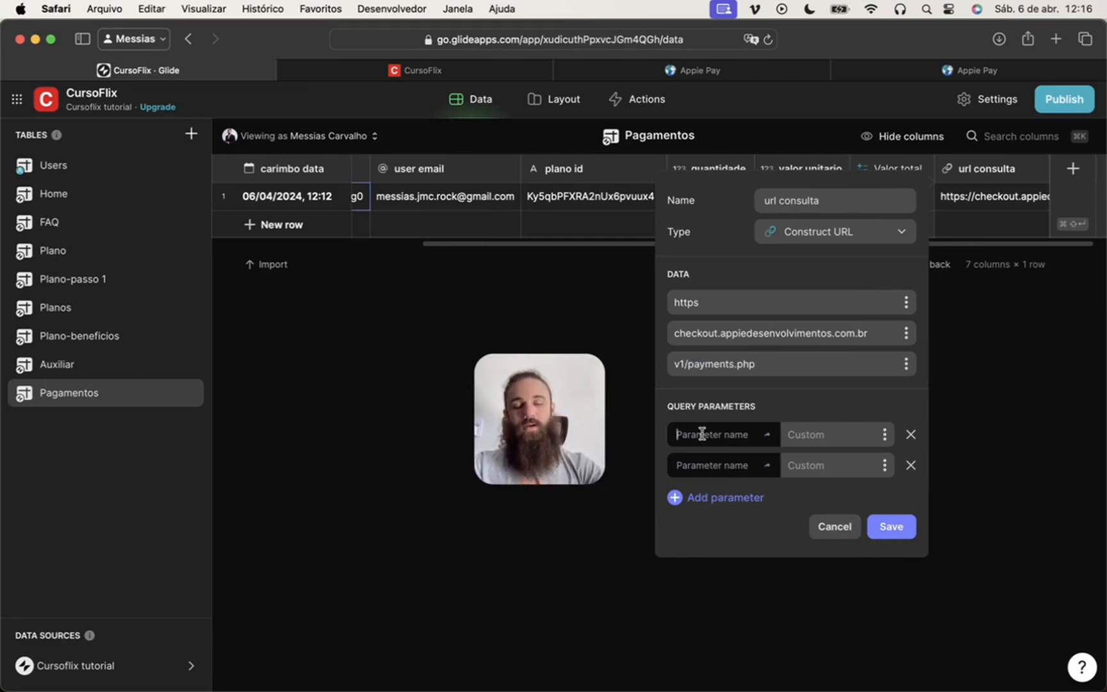
text(app_id)
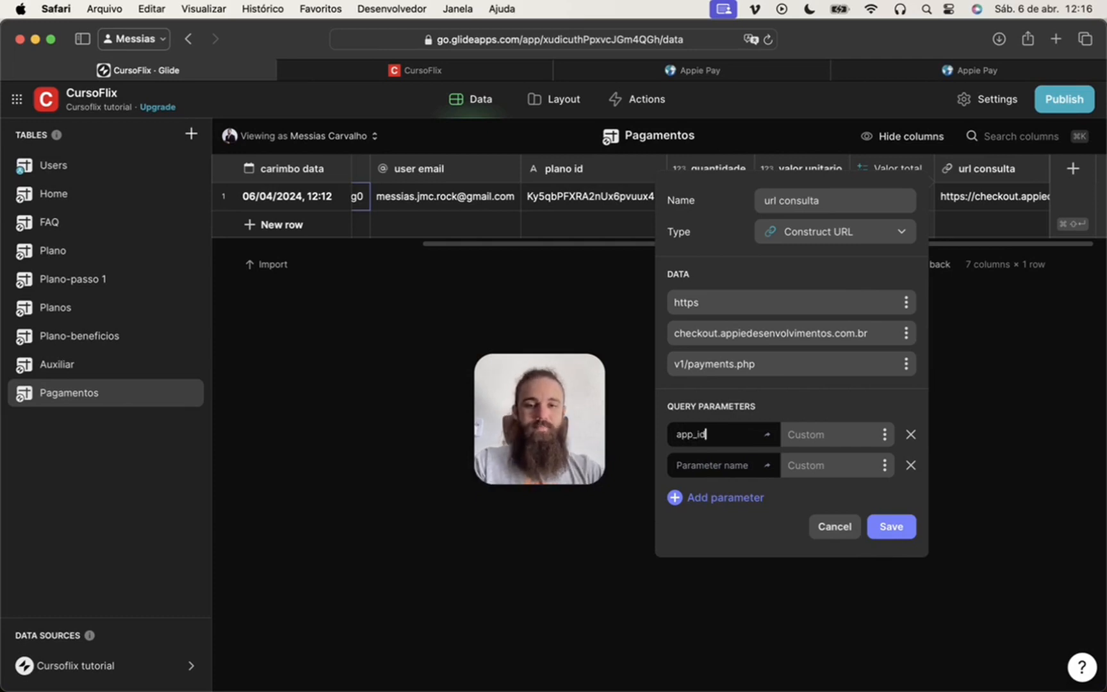
click(682, 76)
drag(527, 423, 698, 488)
double_click(459, 398)
key(super+c)
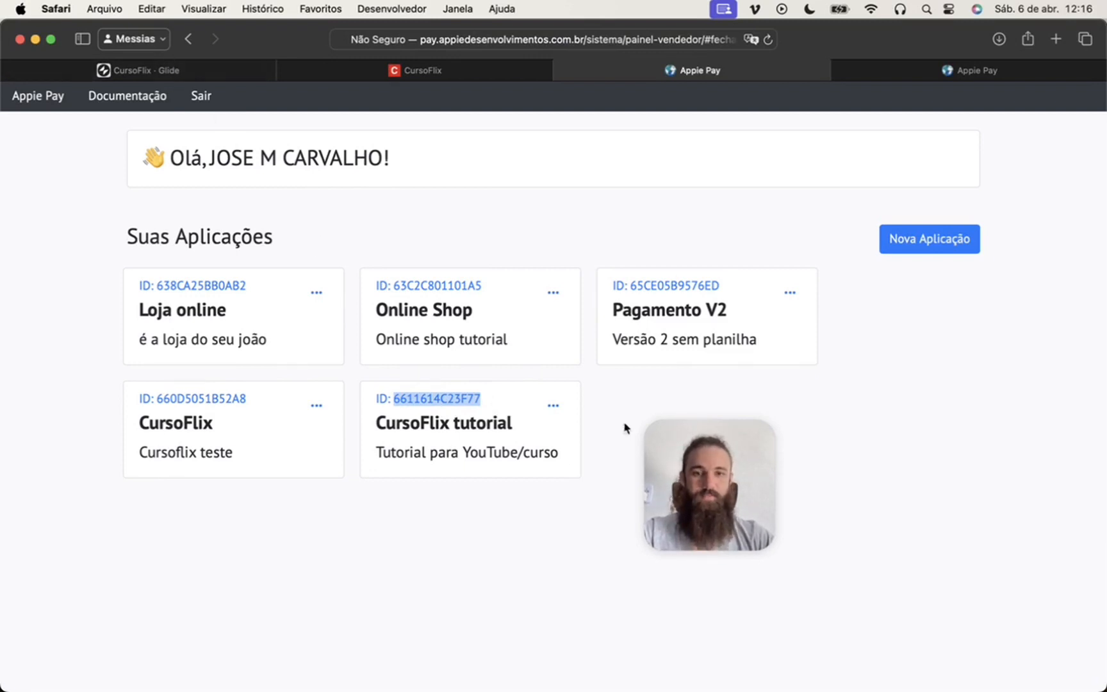
click(147, 71)
drag(709, 485, 466, 436)
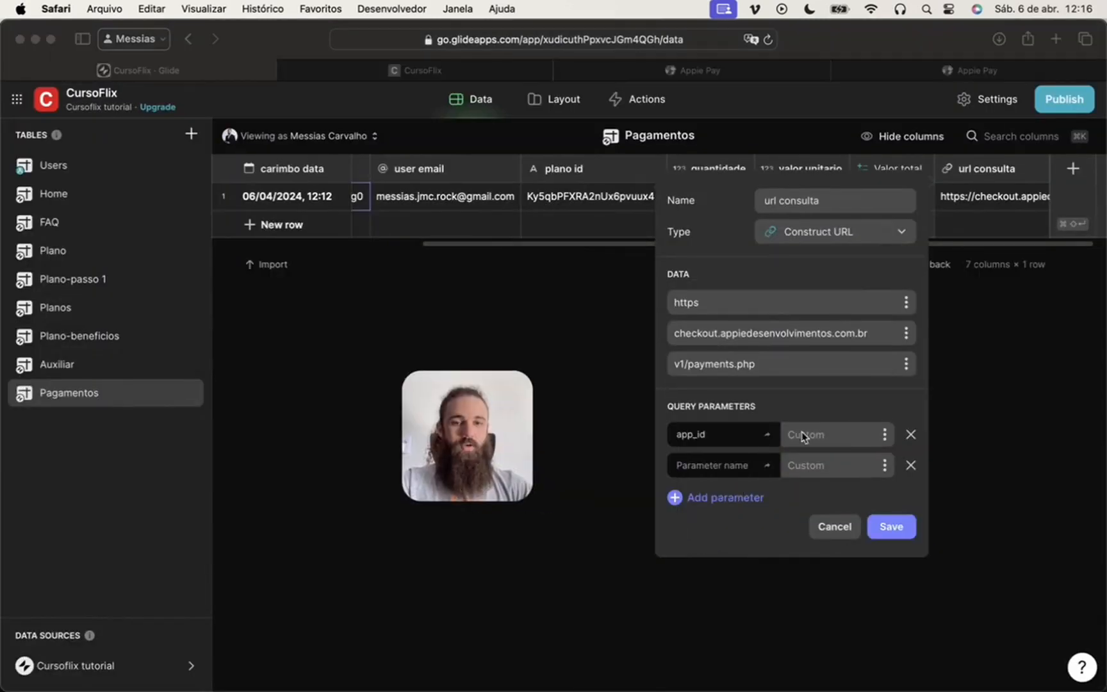
click(844, 435)
key(super+v)
Name the second query parameter external_reference, bind it to the external_reference column, and save the url consulta column
click(724, 466)
text(e)
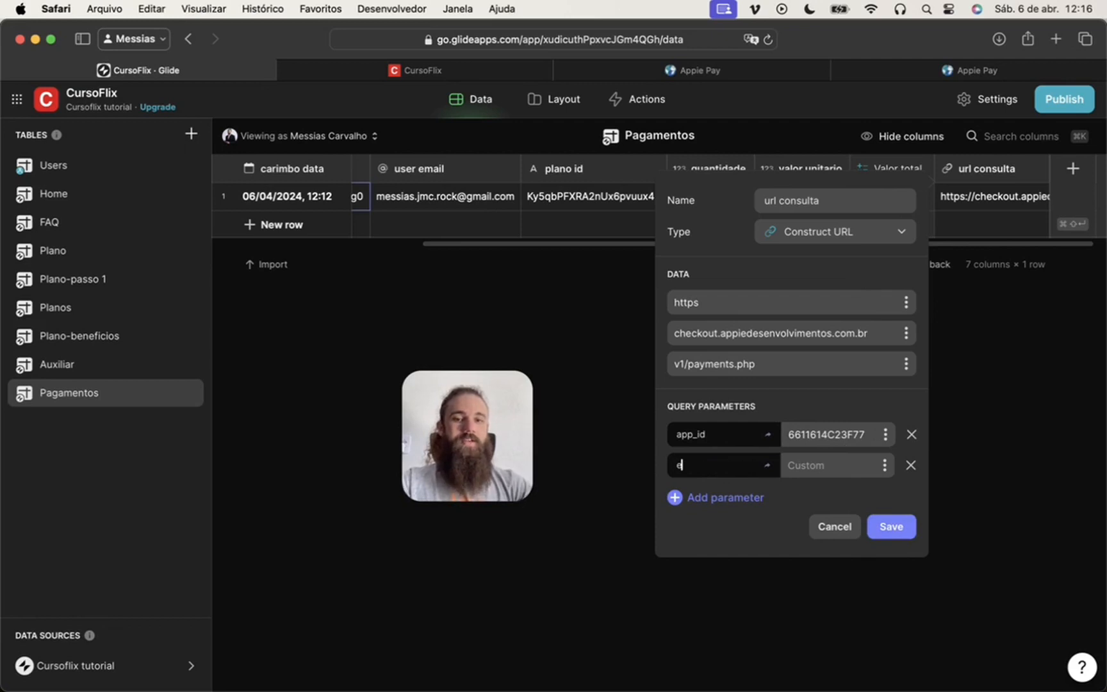
text(xternal_r)
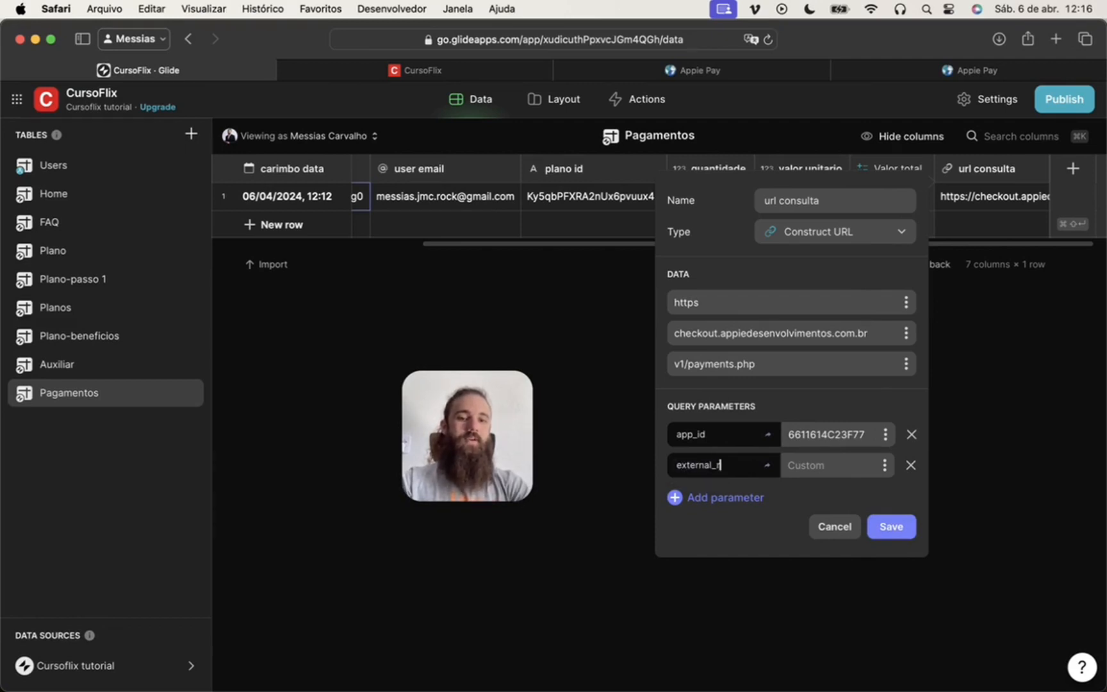
text(eference)
key(Tab)
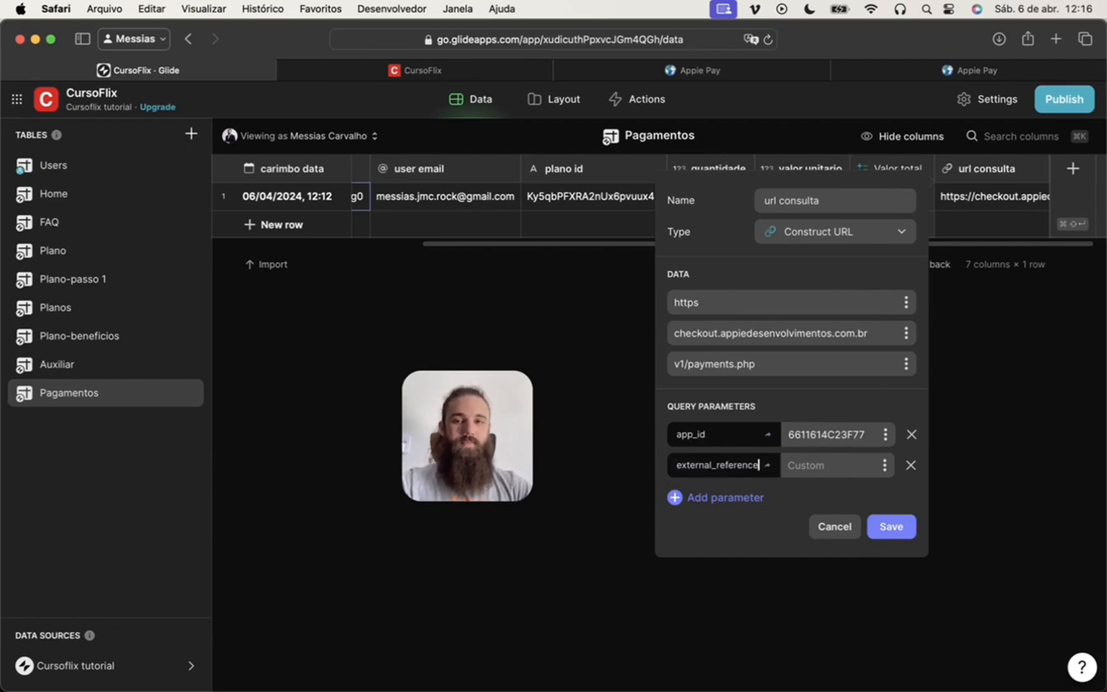
click(884, 465)
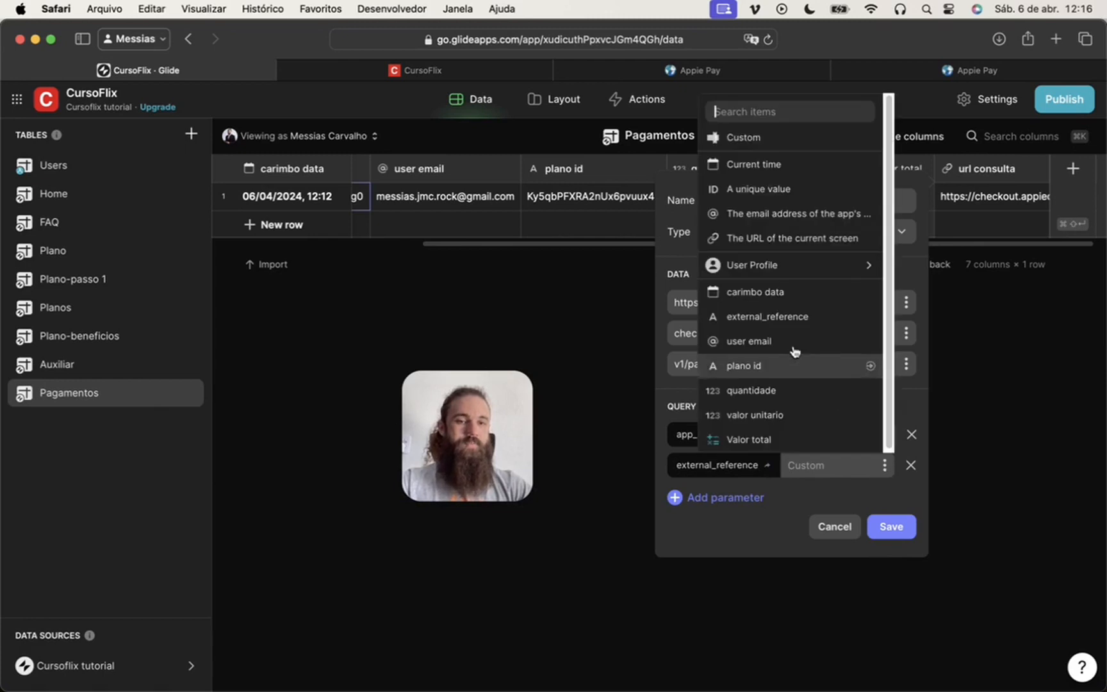
click(766, 316)
click(895, 527)
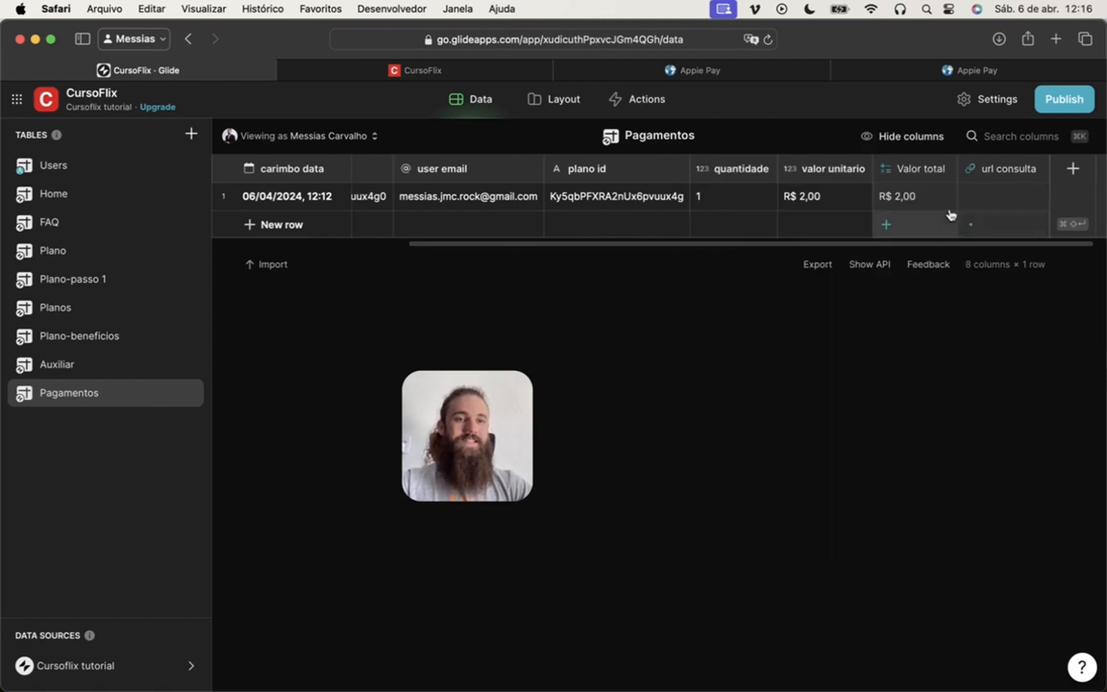
click(983, 197)
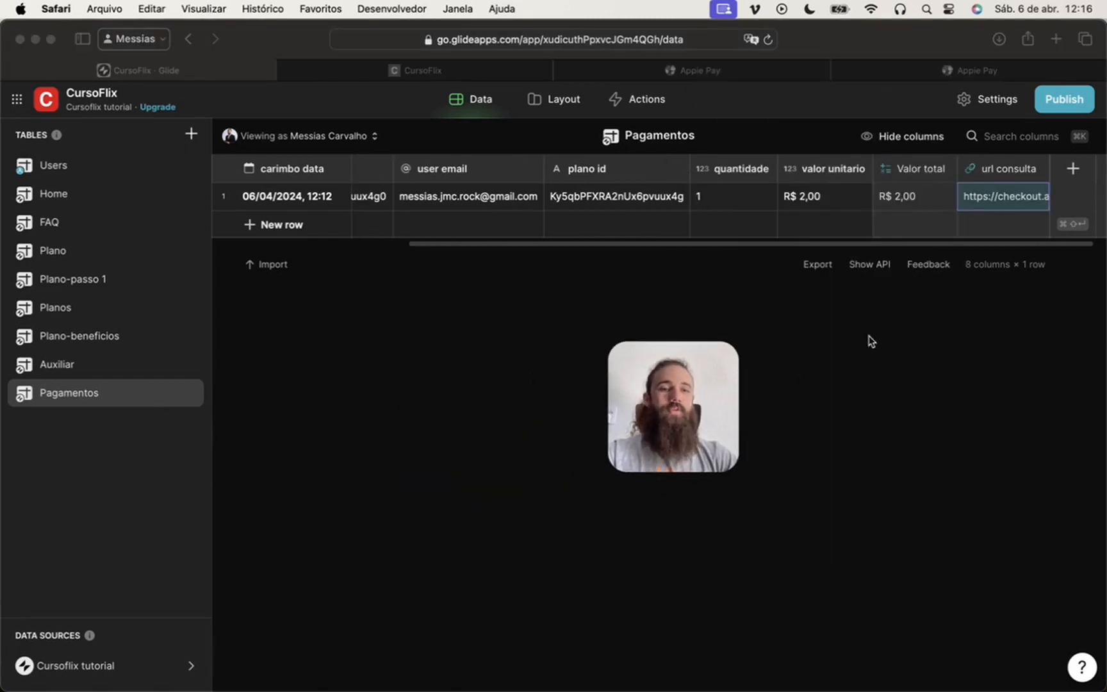
Add another column to Pagamentos named "Json consulta" with the JavaScript type
click(1073, 169)
drag(674, 396, 501, 388)
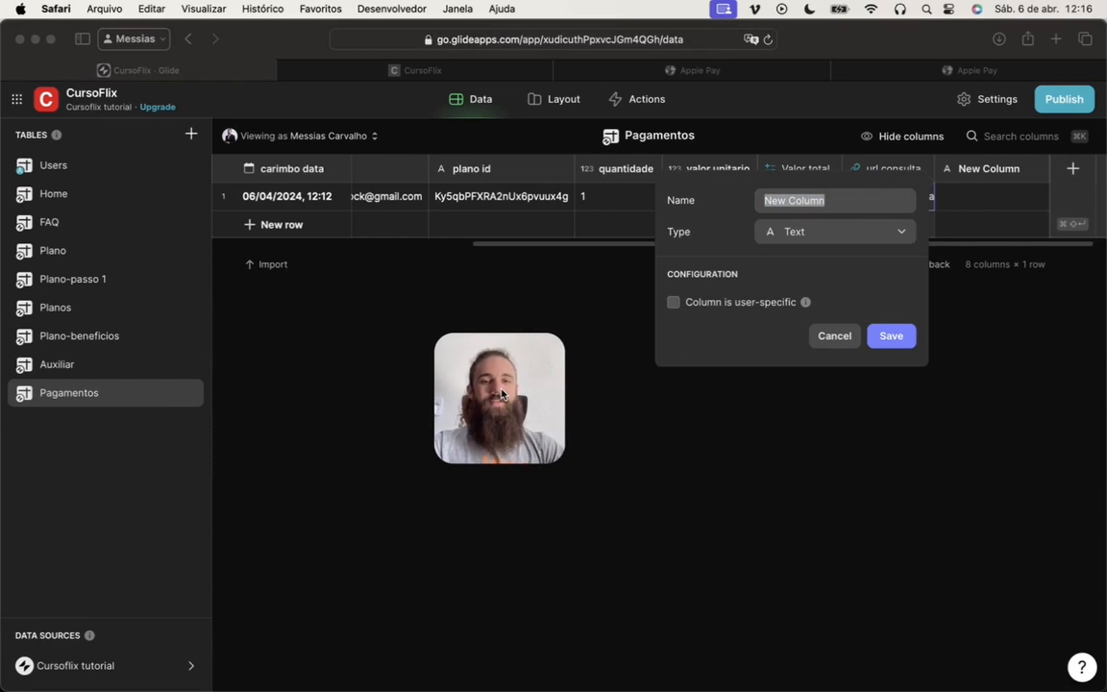
click(847, 203)
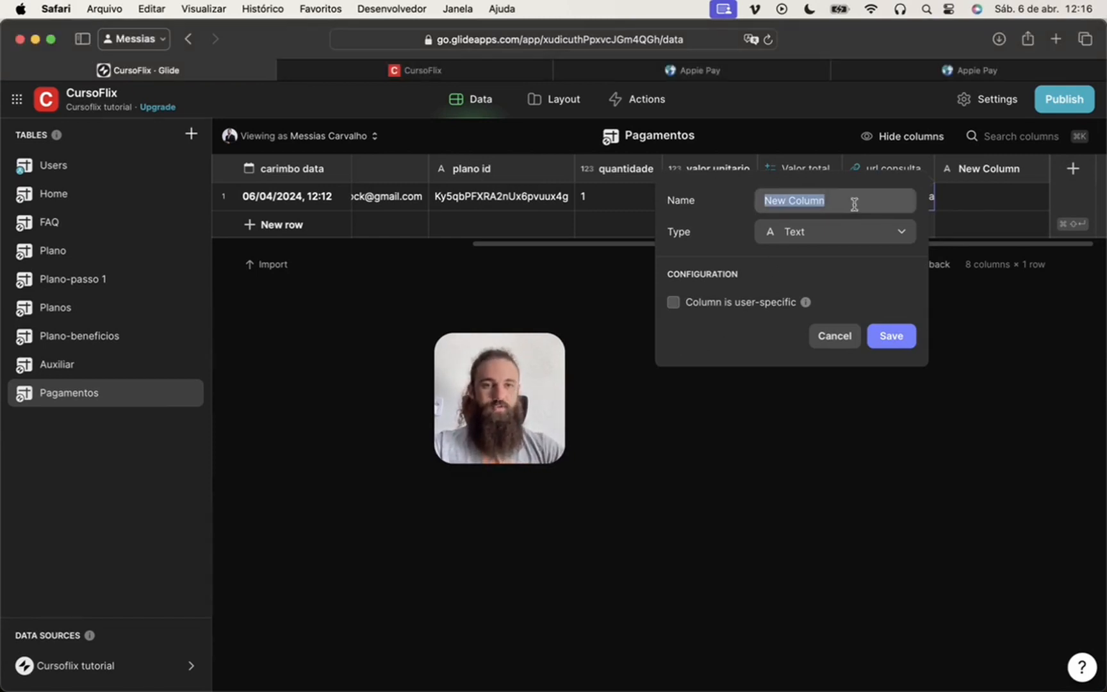
text(Json co)
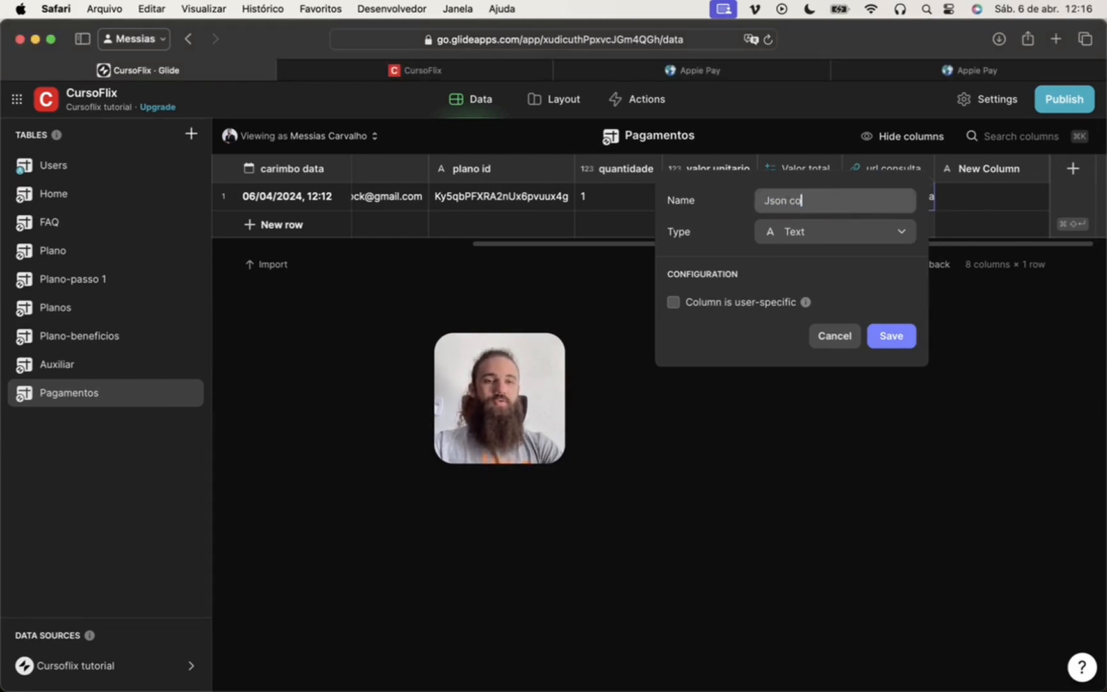
text(nsulta)
key(Tab)
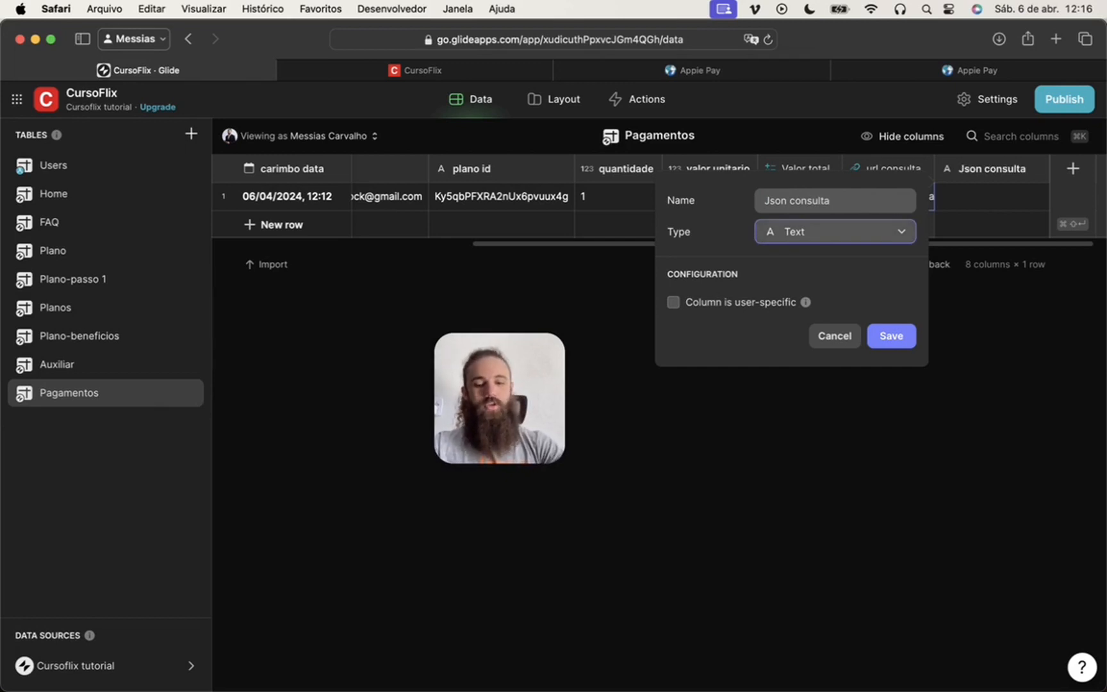
key(space)
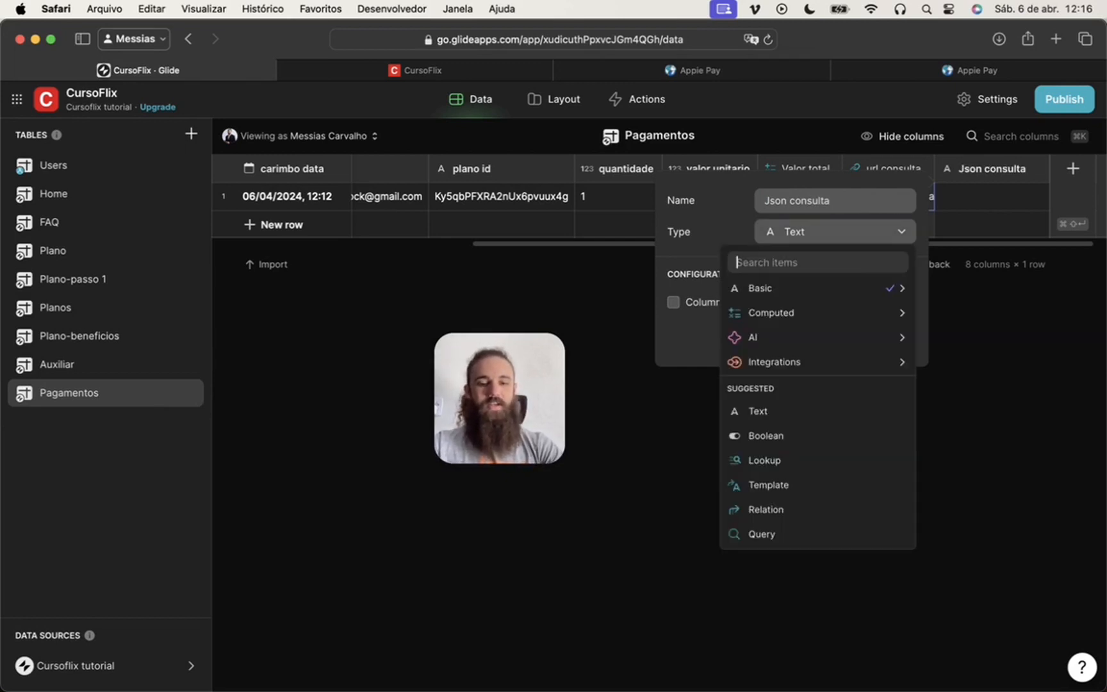
text(javas)
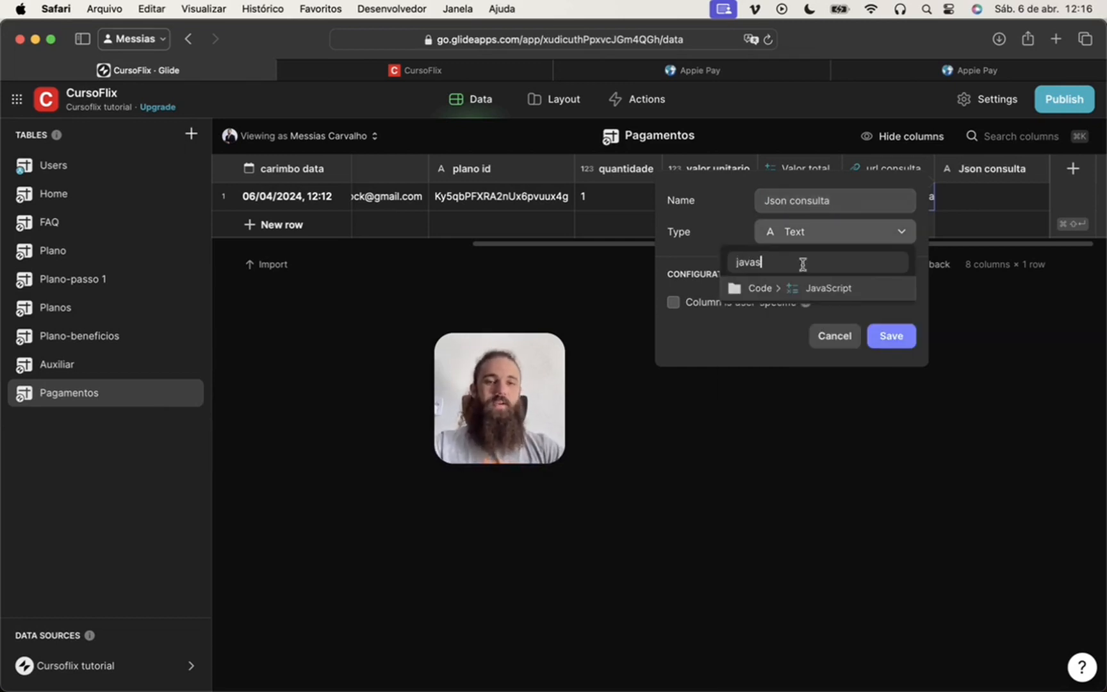
click(788, 290)
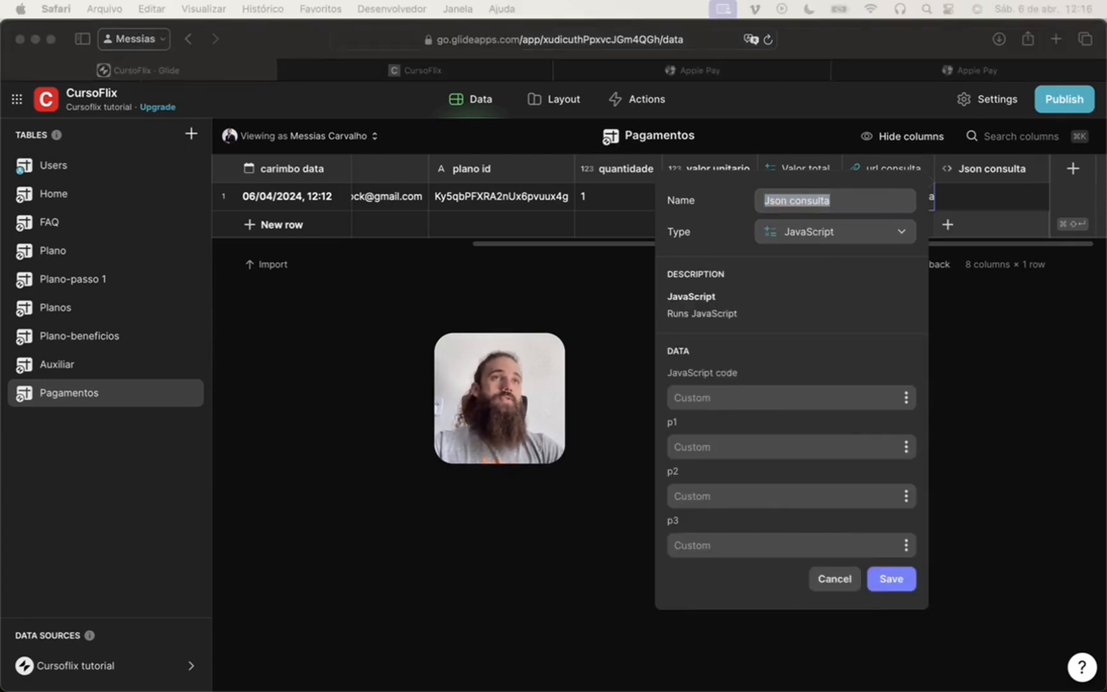
Enter JavaScript code defining and returning getPayment(), which fetches the p1 URL, stringifies the JSON response and reports "Erro ao consultar a API" on failure
click(729, 397)
text(function getPayment() {   return fetch(`${p1}`)     .then(response => response.ok ? response.json() : Promise.reject('Erro ao consultar a API'))     .then(data => JSON.stringify(data))     .catch(error => `${error}`); }     return getPayment())
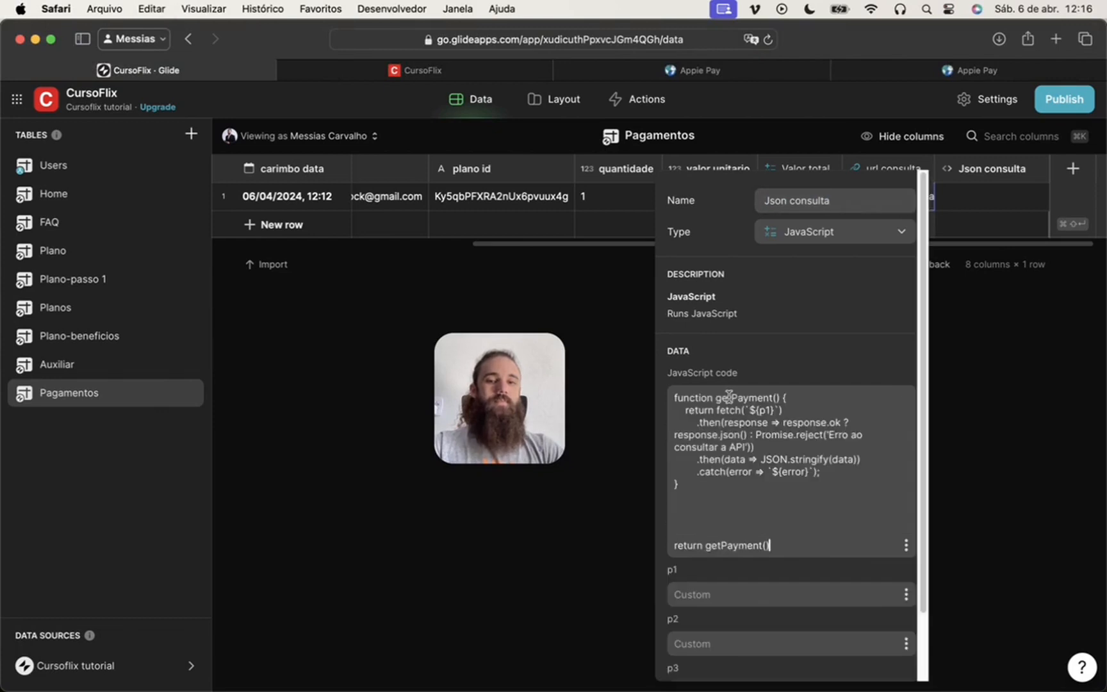
scroll(793, 556, down, 2)
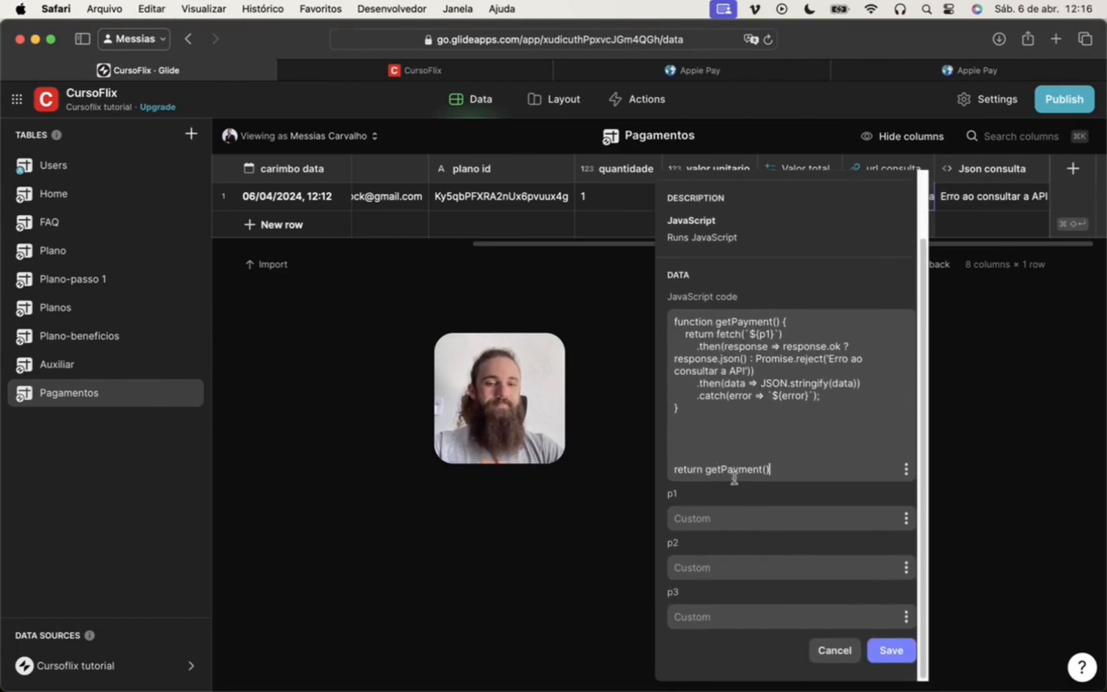
Bind the p1 parameter to the url consulta column and save the Json consulta column
click(727, 520)
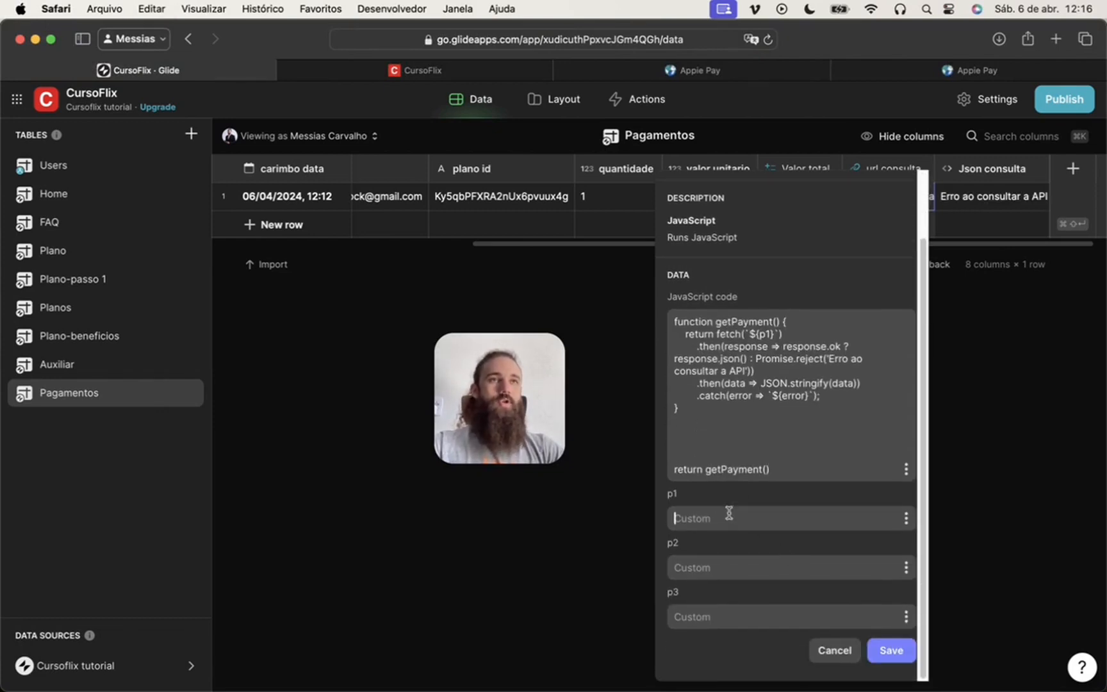
click(905, 520)
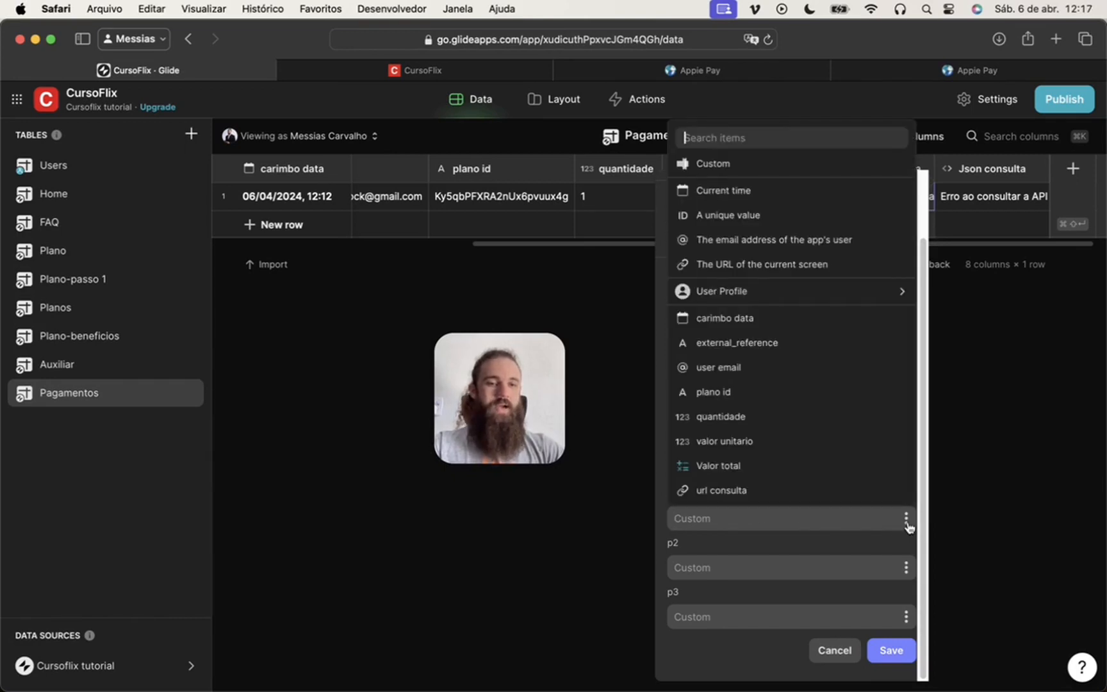
click(768, 494)
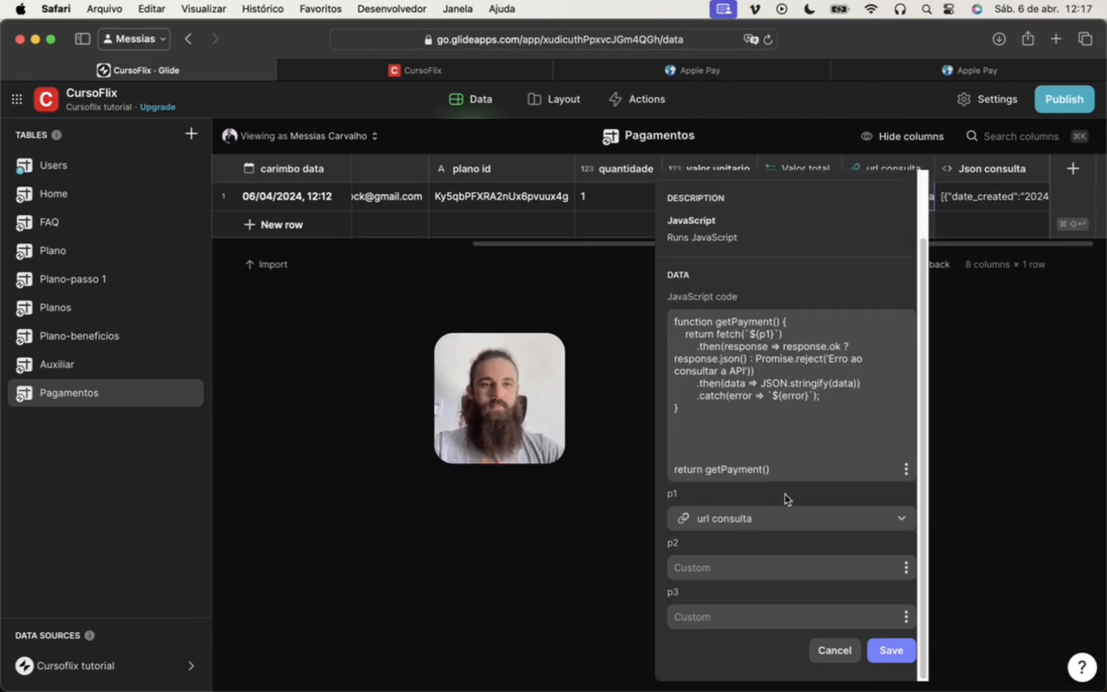
click(892, 650)
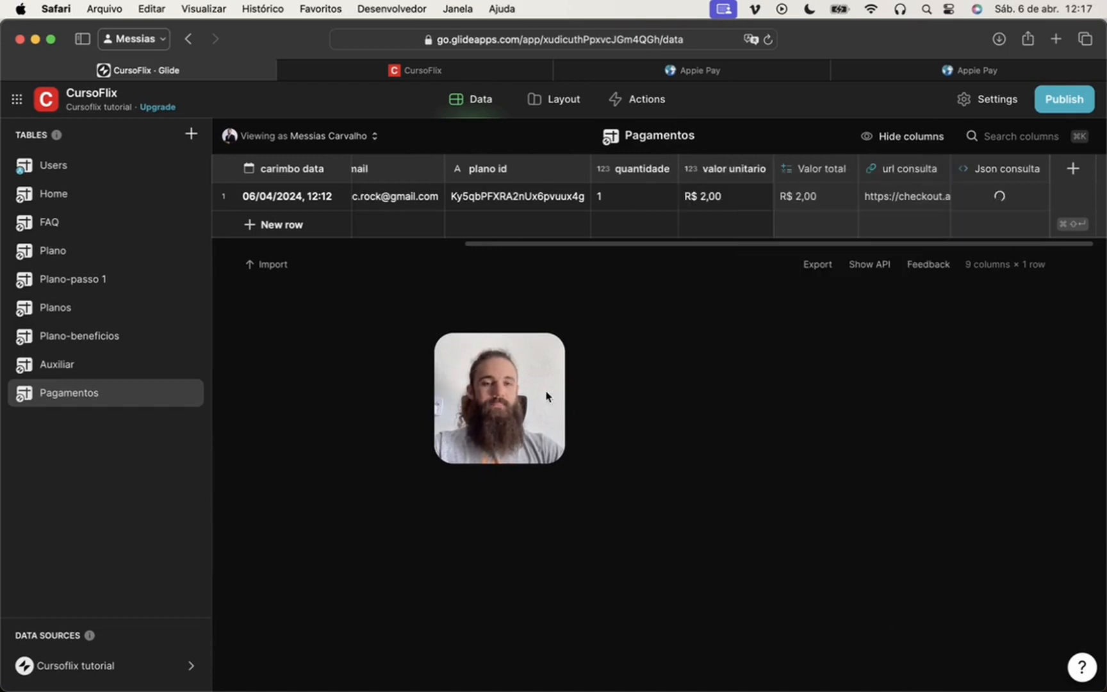
Examine the full JSON response in the first row's Json consulta cell, including its status, reference and amount fields
drag(546, 396, 701, 408)
double_click(994, 204)
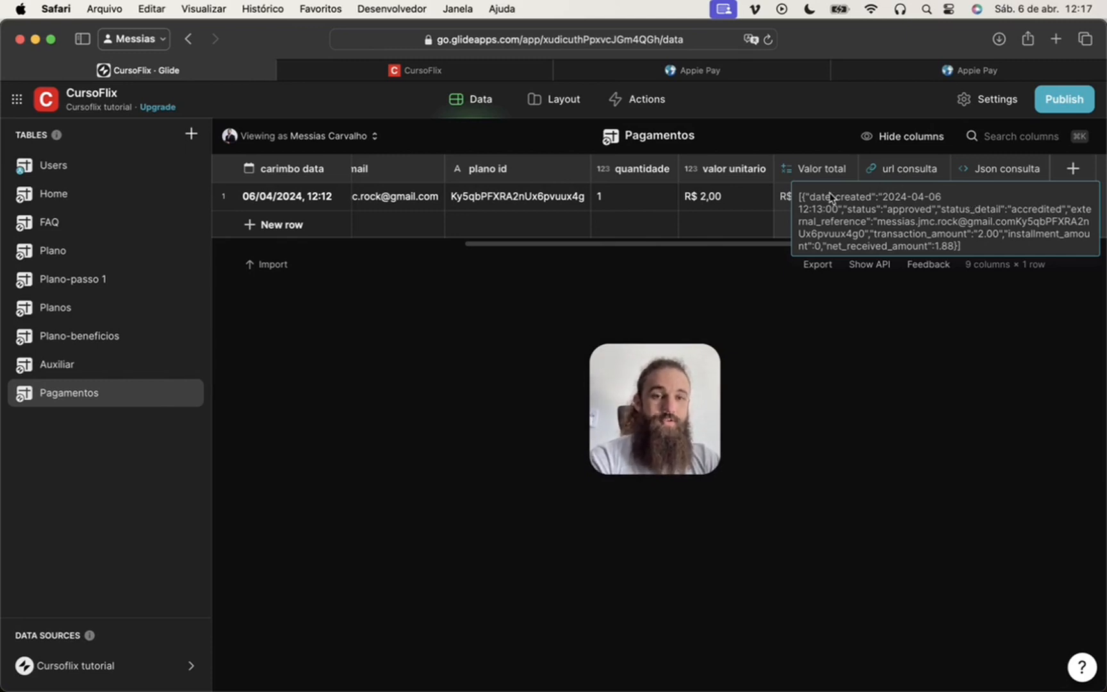
drag(811, 200, 1060, 216)
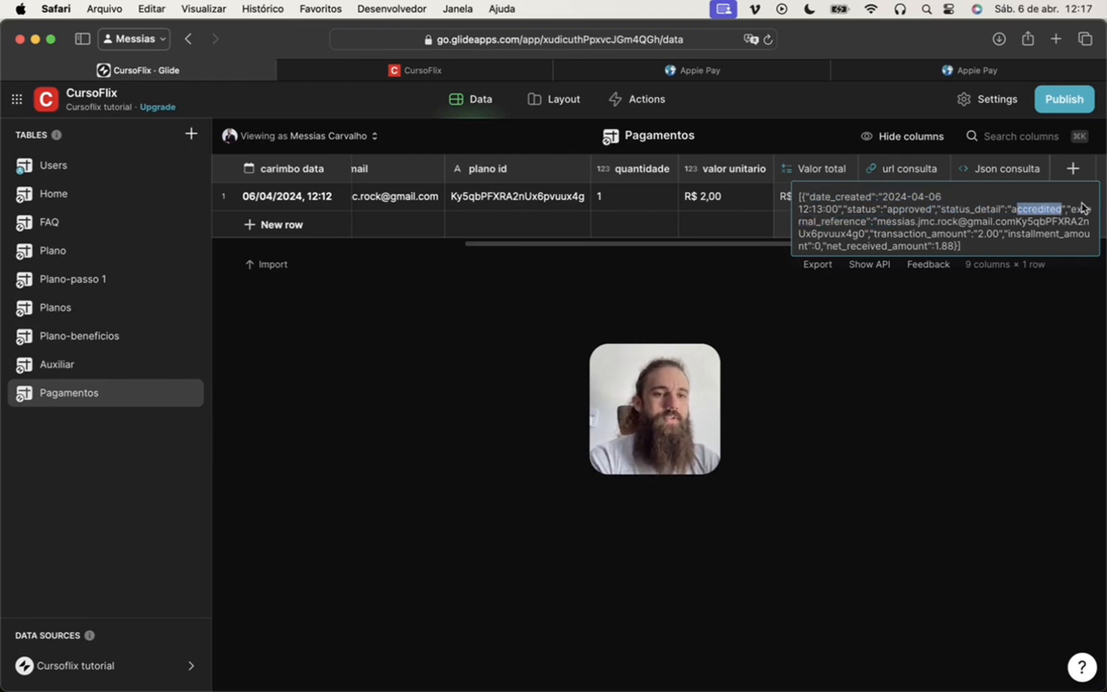
drag(877, 222, 822, 247)
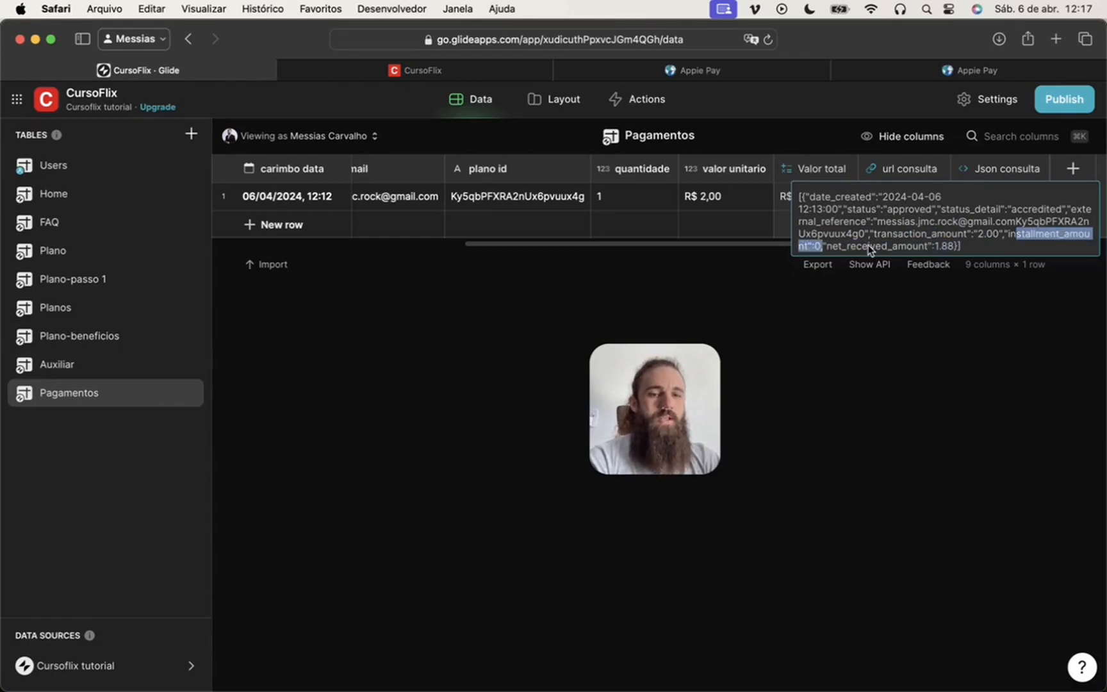
click(1073, 237)
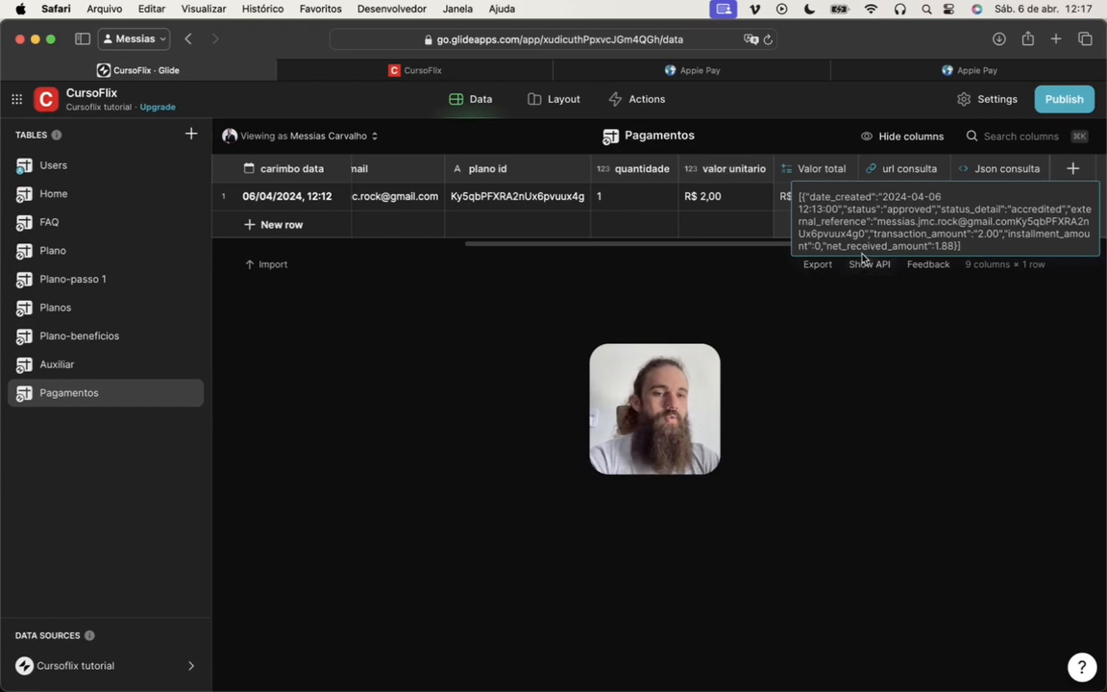
drag(832, 247, 950, 247)
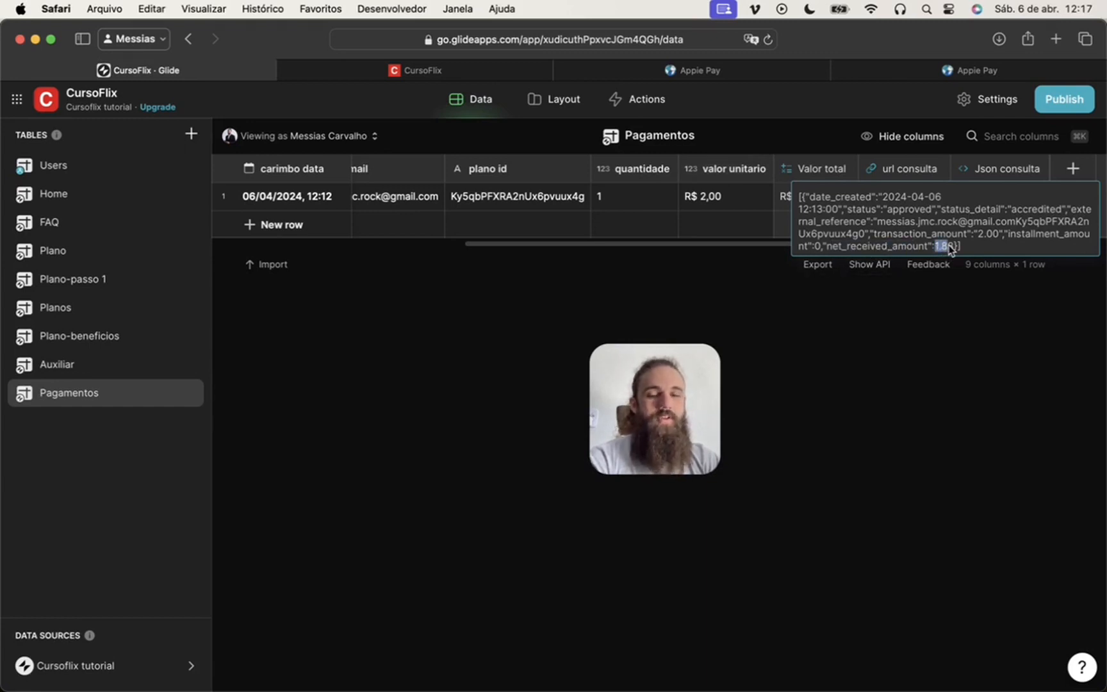
click(745, 206)
click(826, 208)
click(1018, 191)
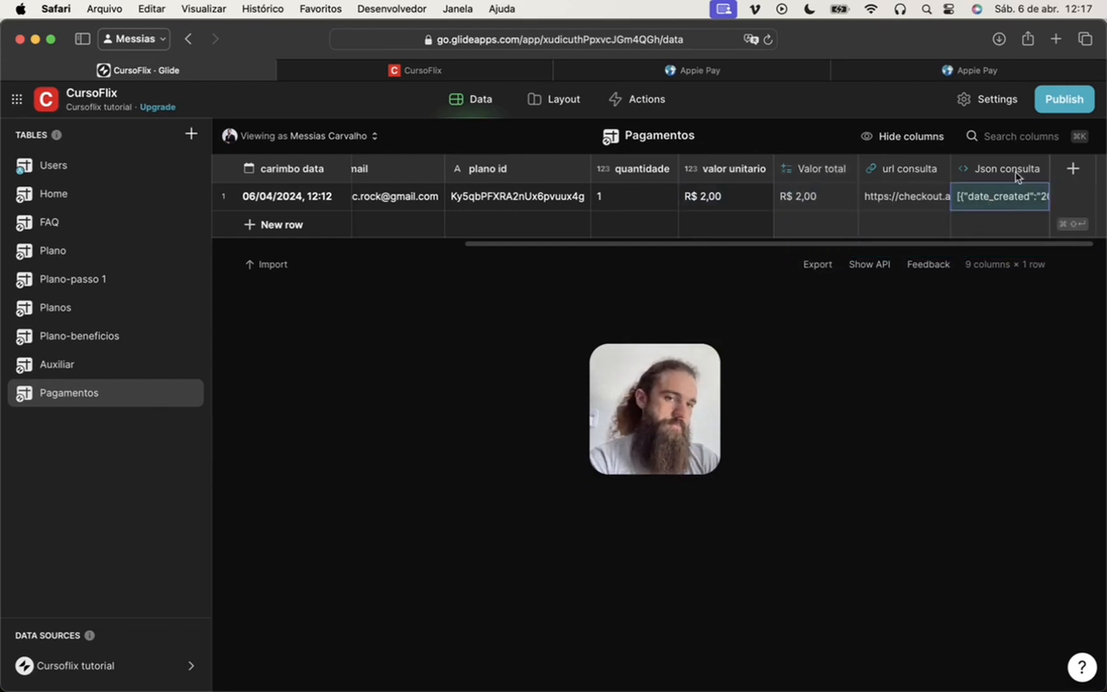
click(980, 198)
click(730, 202)
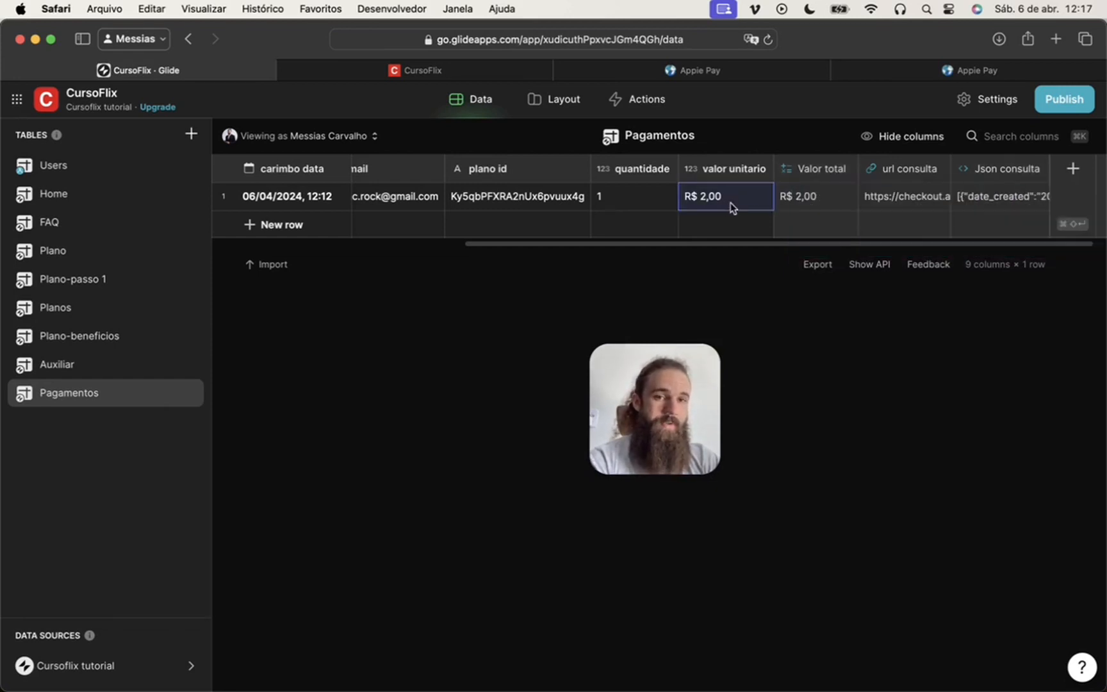
Add an empty second row to Pagamentos and read its Json consulta result against the first row's
click(275, 226)
click(578, 232)
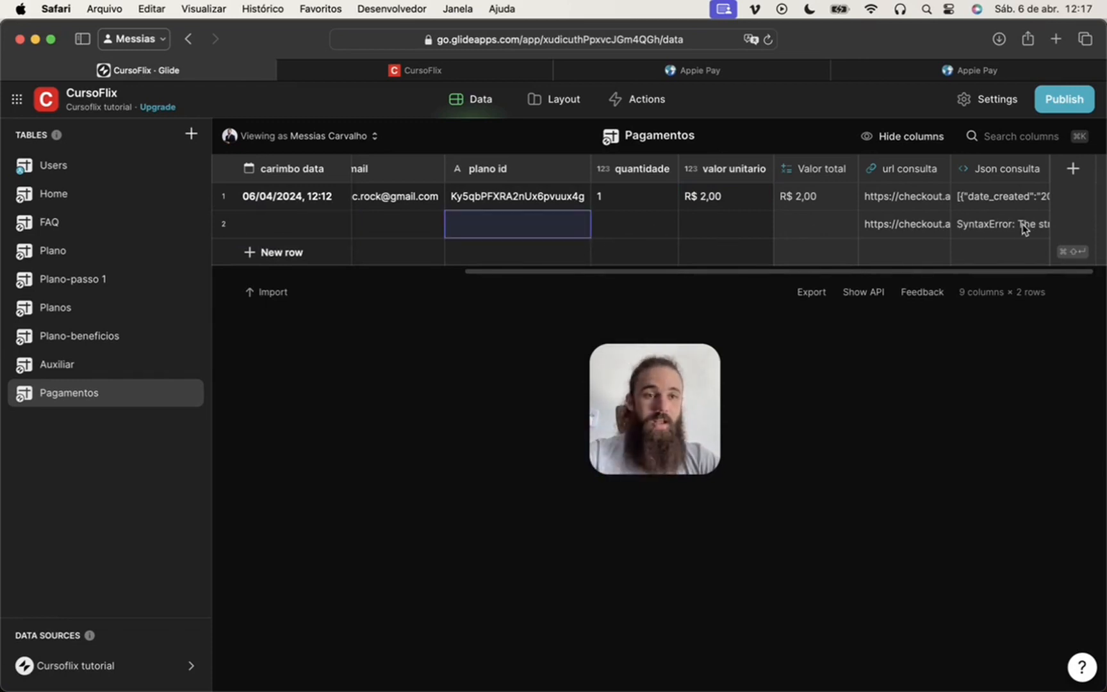
click(993, 228)
click(983, 228)
drag(848, 226, 1005, 225)
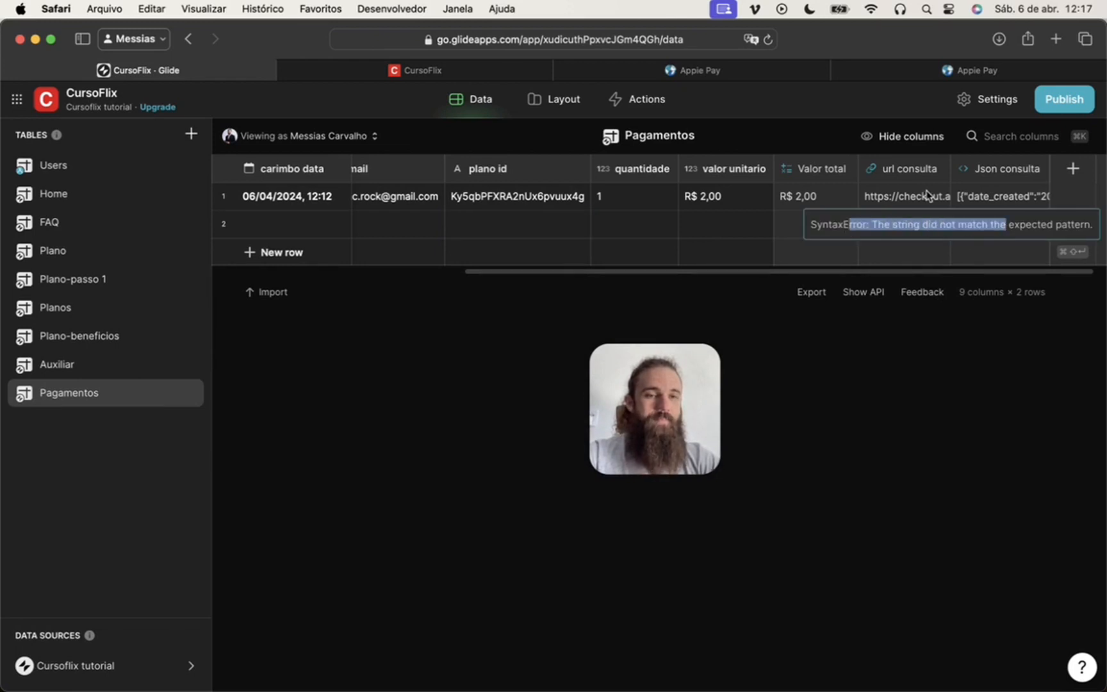
click(999, 196)
click(1023, 221)
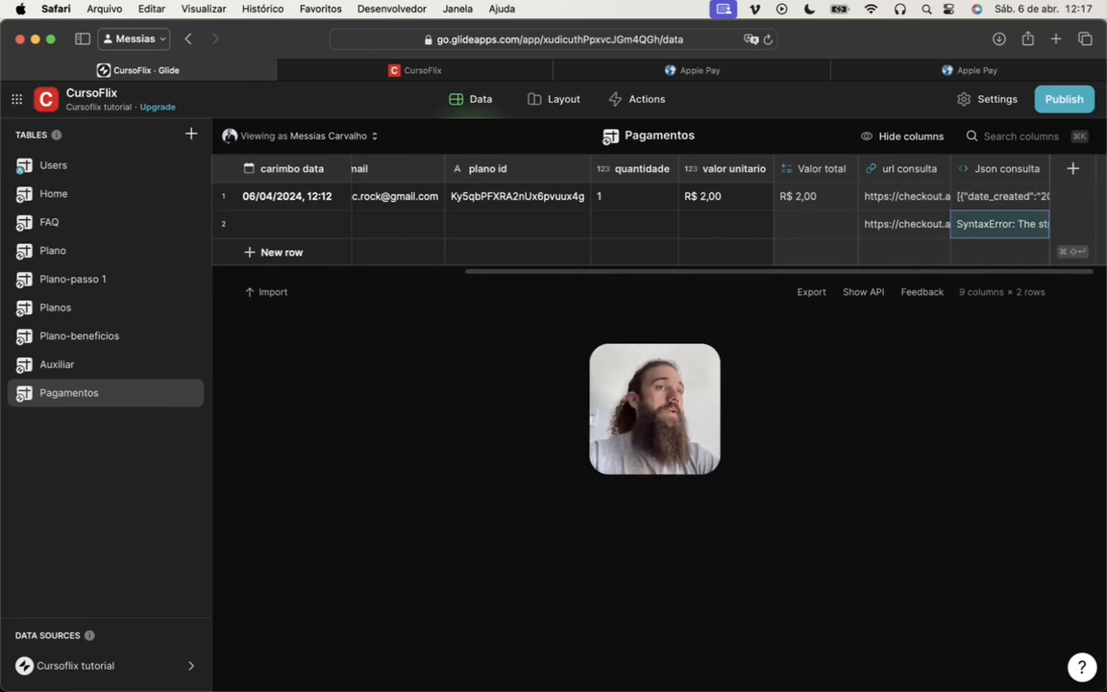
click(994, 200)
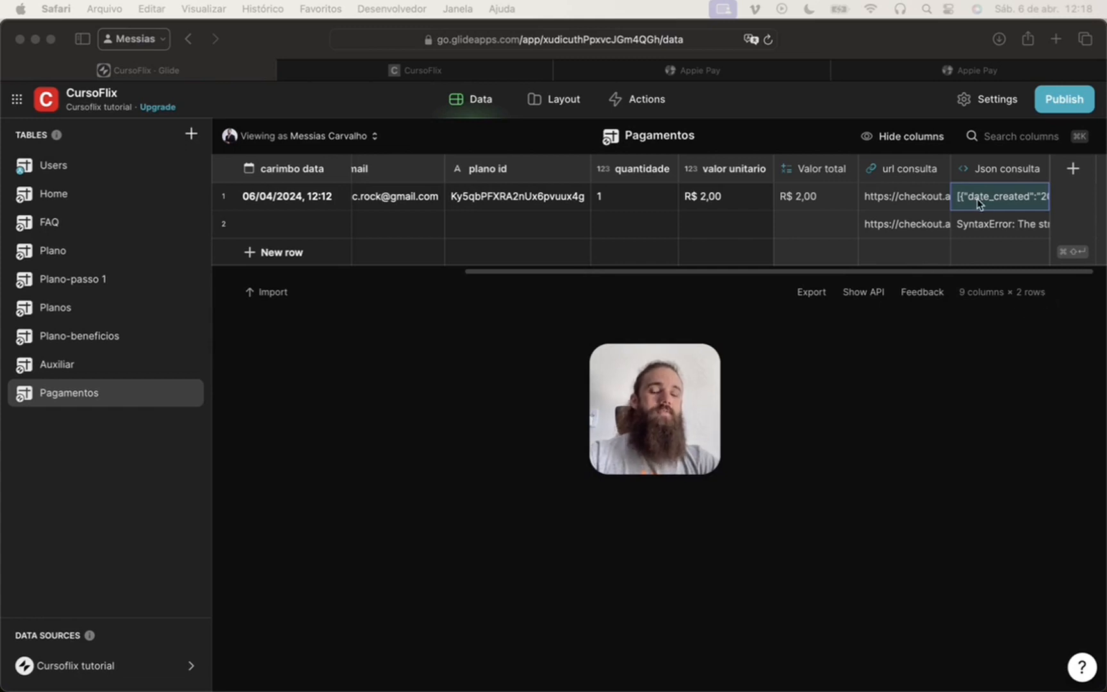
click(1001, 199)
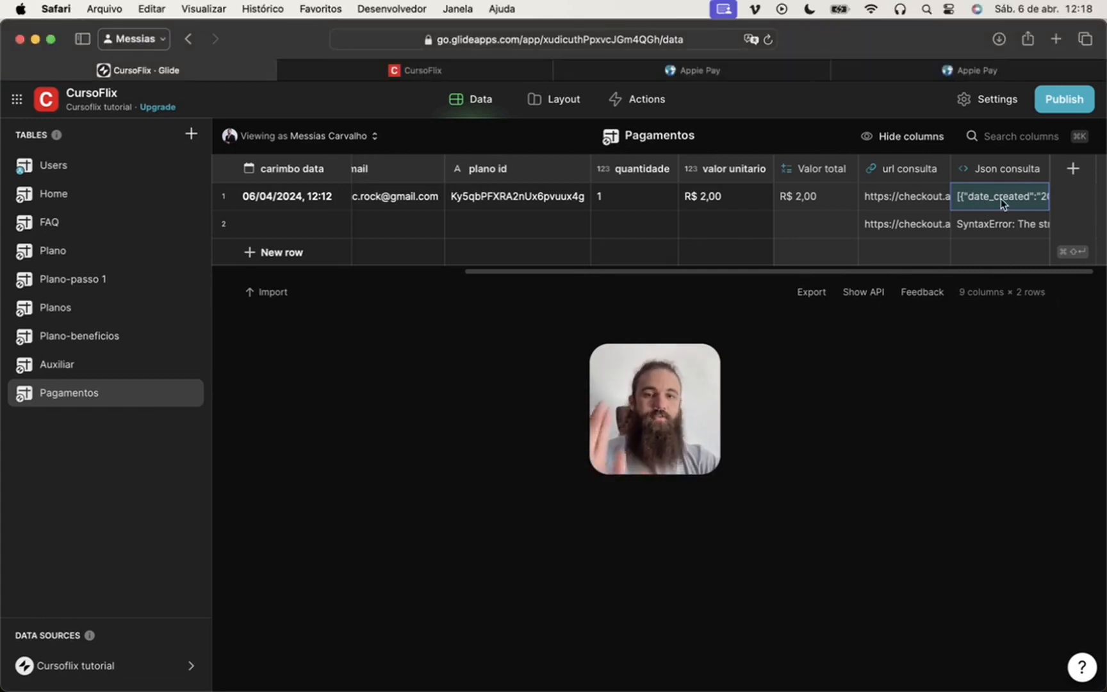
Add a new column to Pagamentos named "status" with the Query JSON type
click(1073, 169)
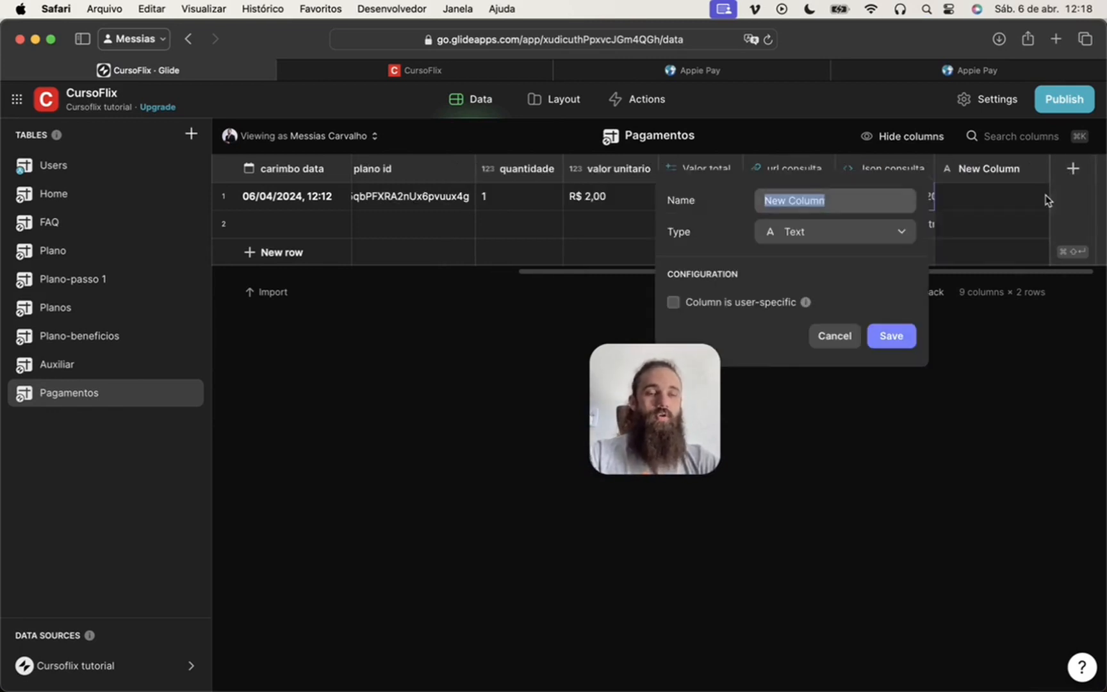
text(status)
key(Tab)
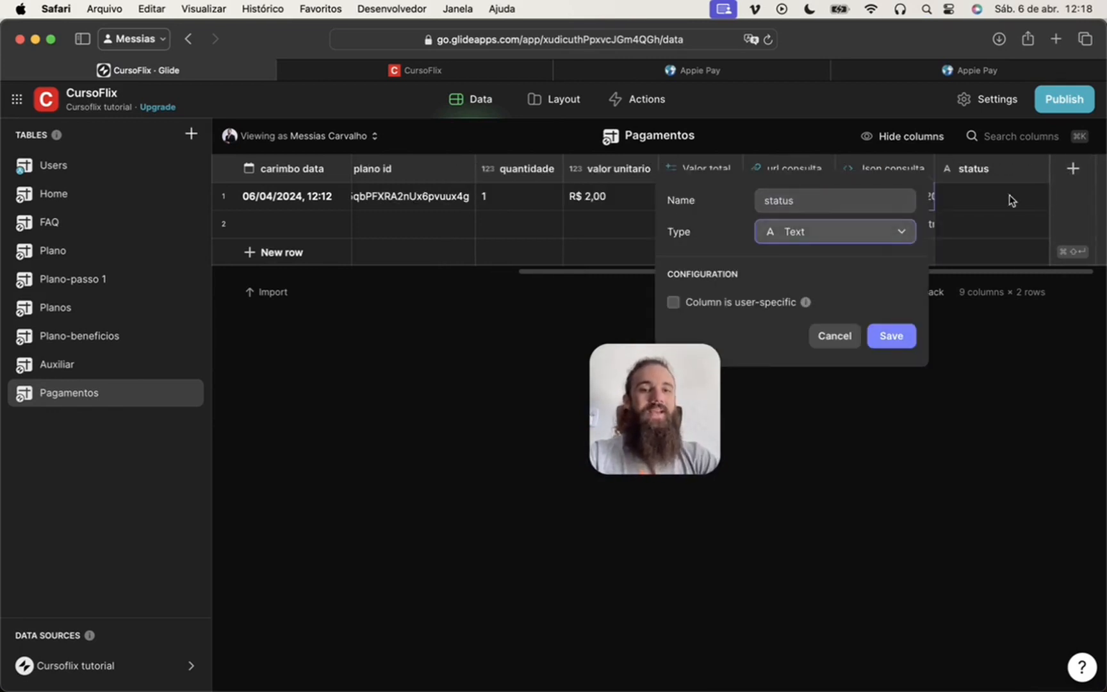
click(806, 239)
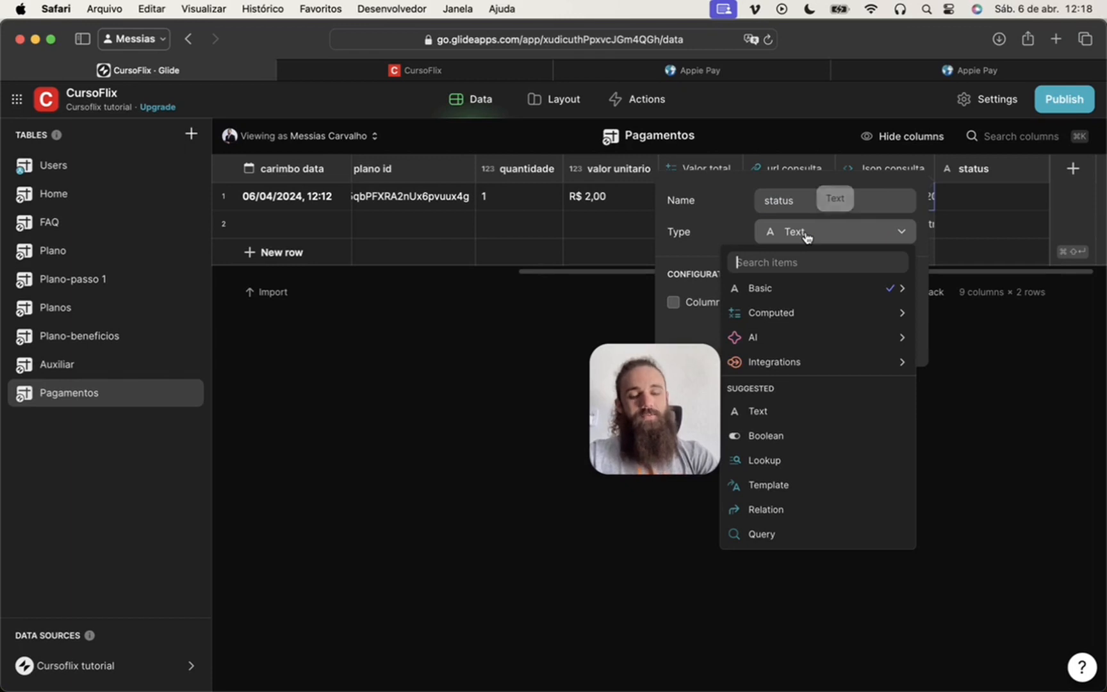
text(json)
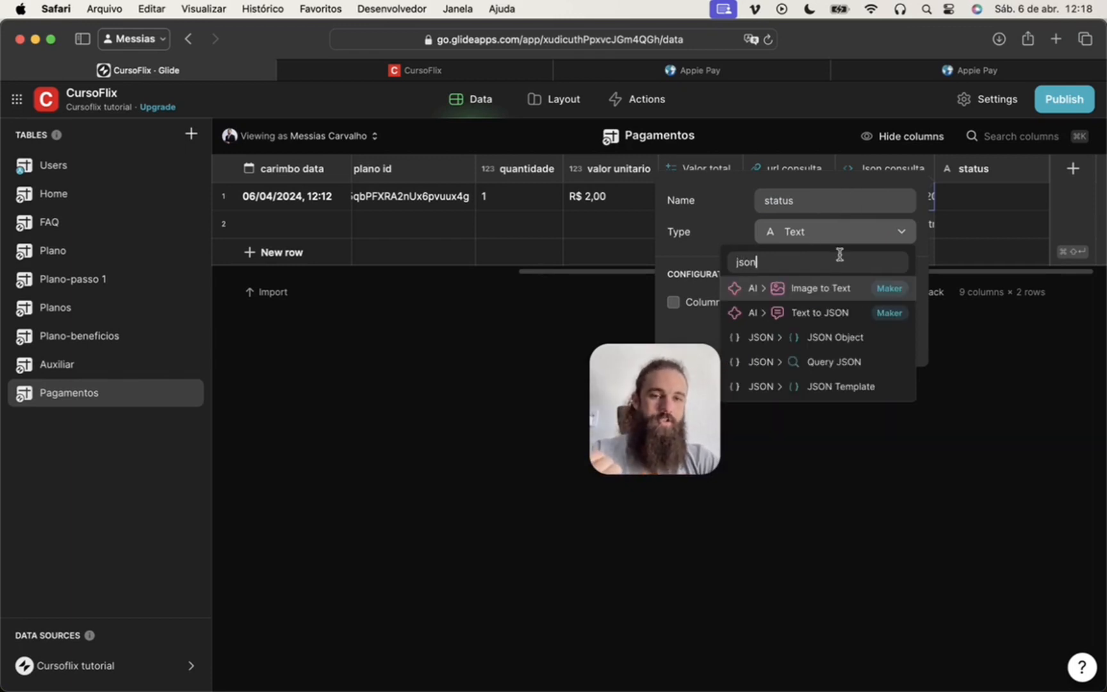
click(832, 362)
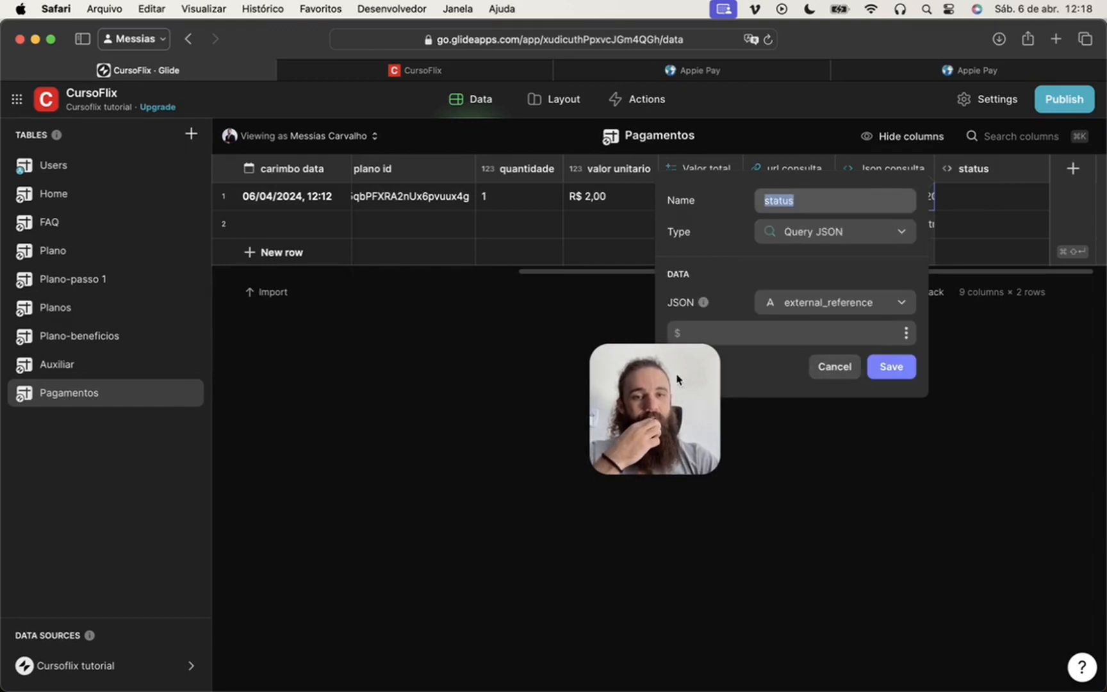
Use Json consulta as the status column's JSON source, set the query to status, and save the column
click(816, 310)
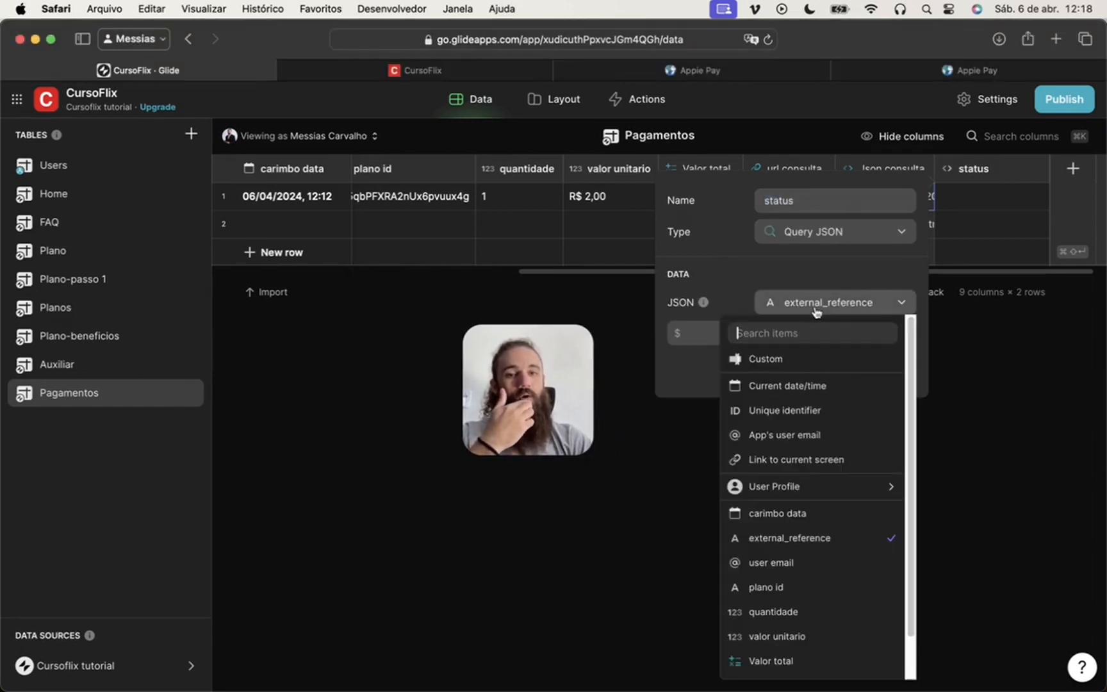
scroll(827, 461, down, 2)
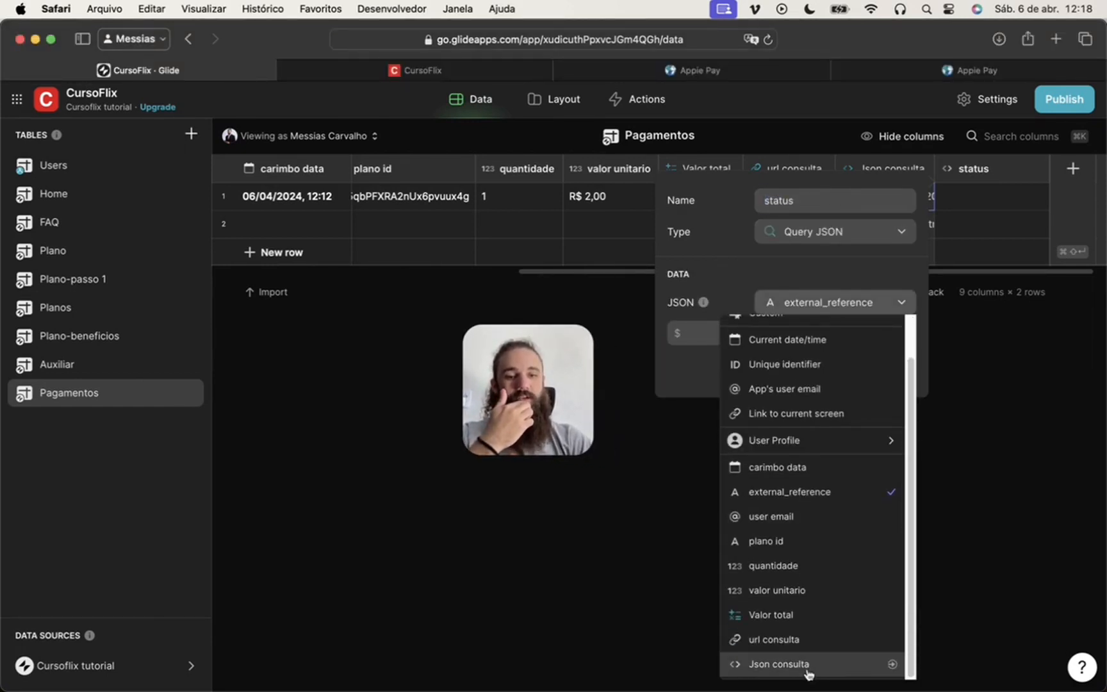
click(779, 664)
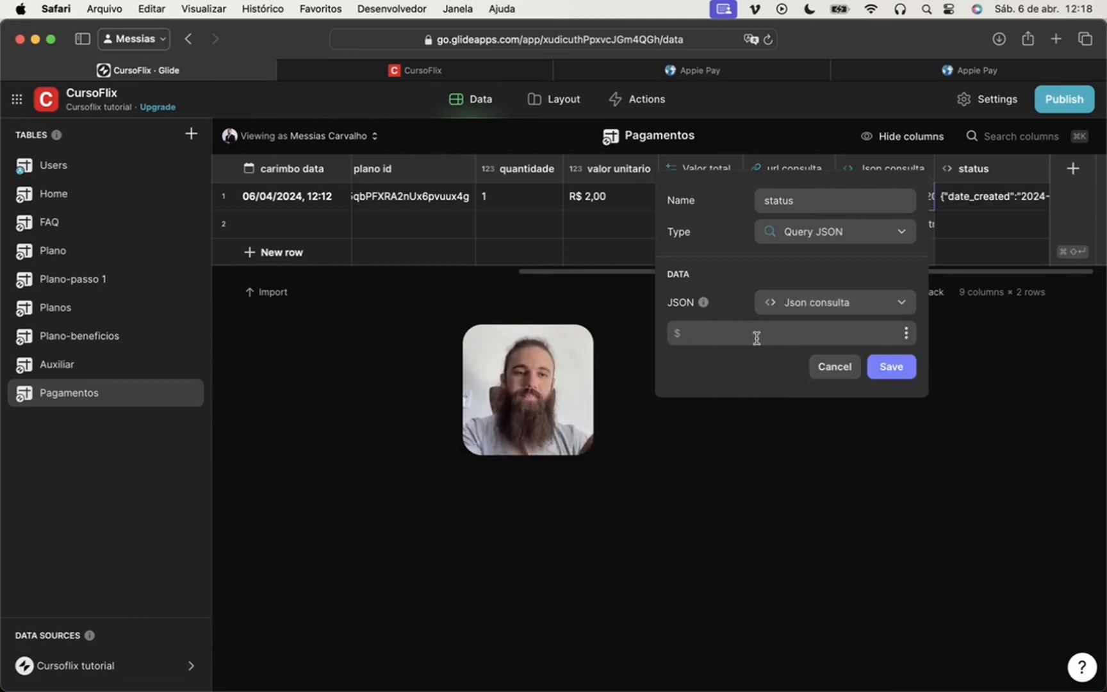
text(status)
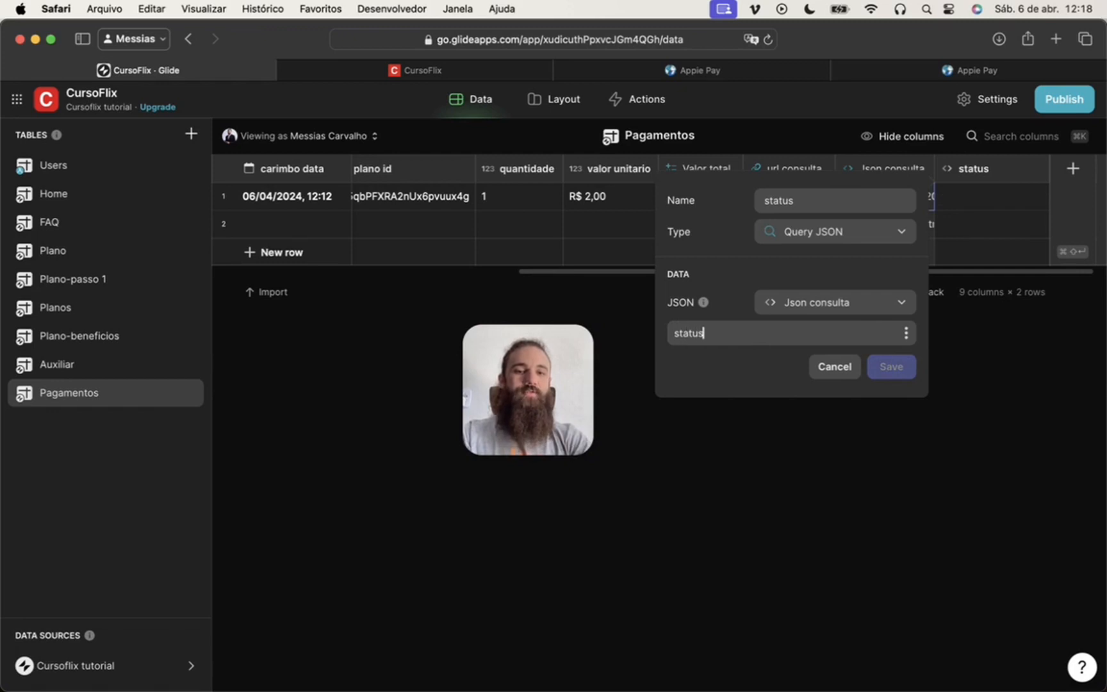
click(890, 367)
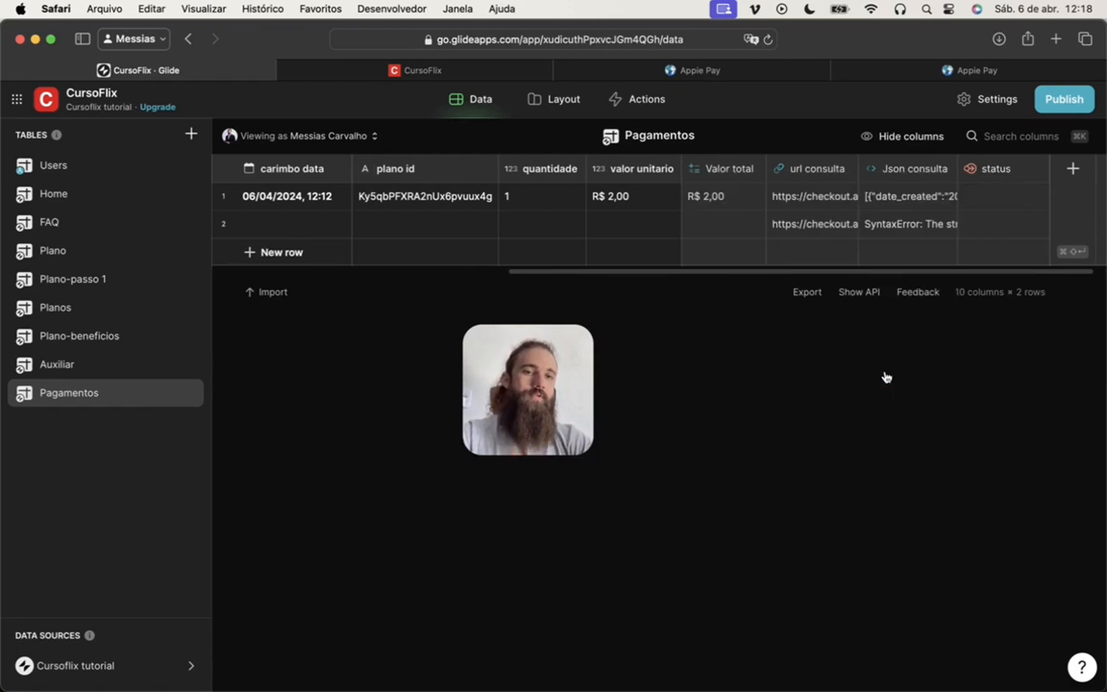
Compare the status values of both Pagamentos rows with their Json consulta results
click(1003, 200)
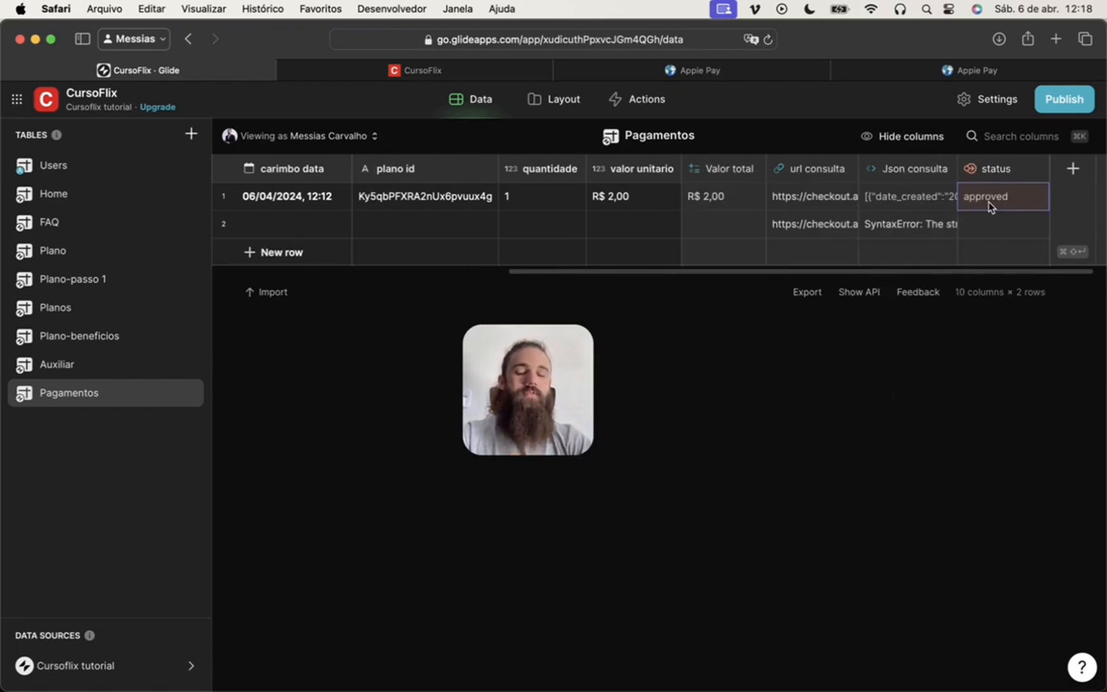
click(993, 221)
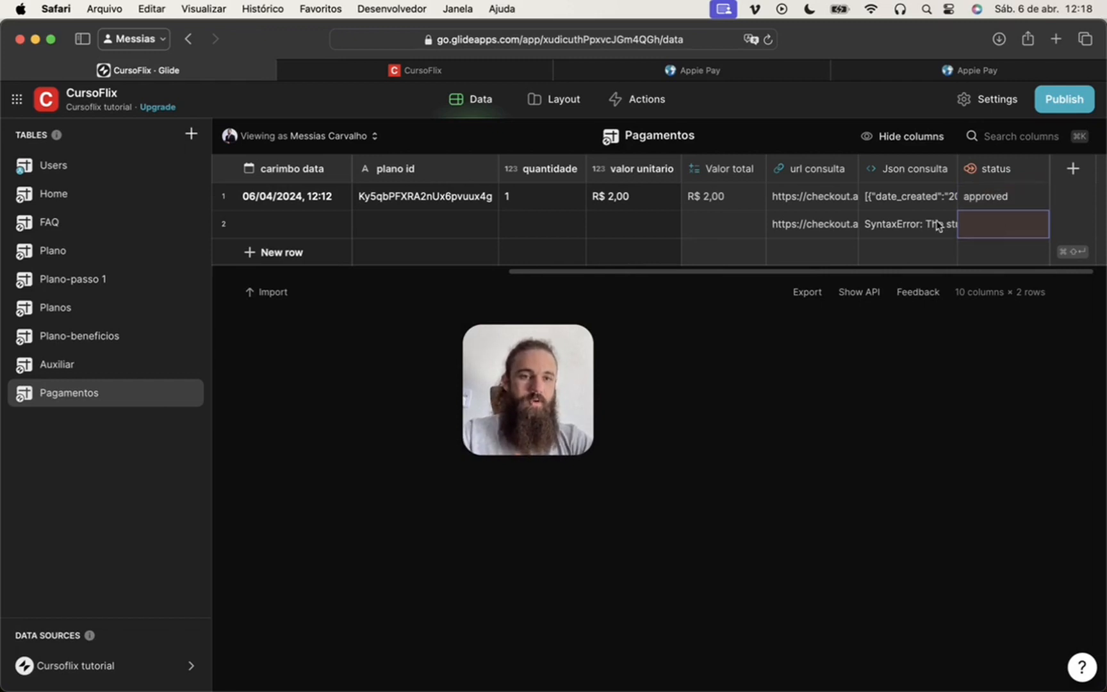
click(899, 228)
click(973, 234)
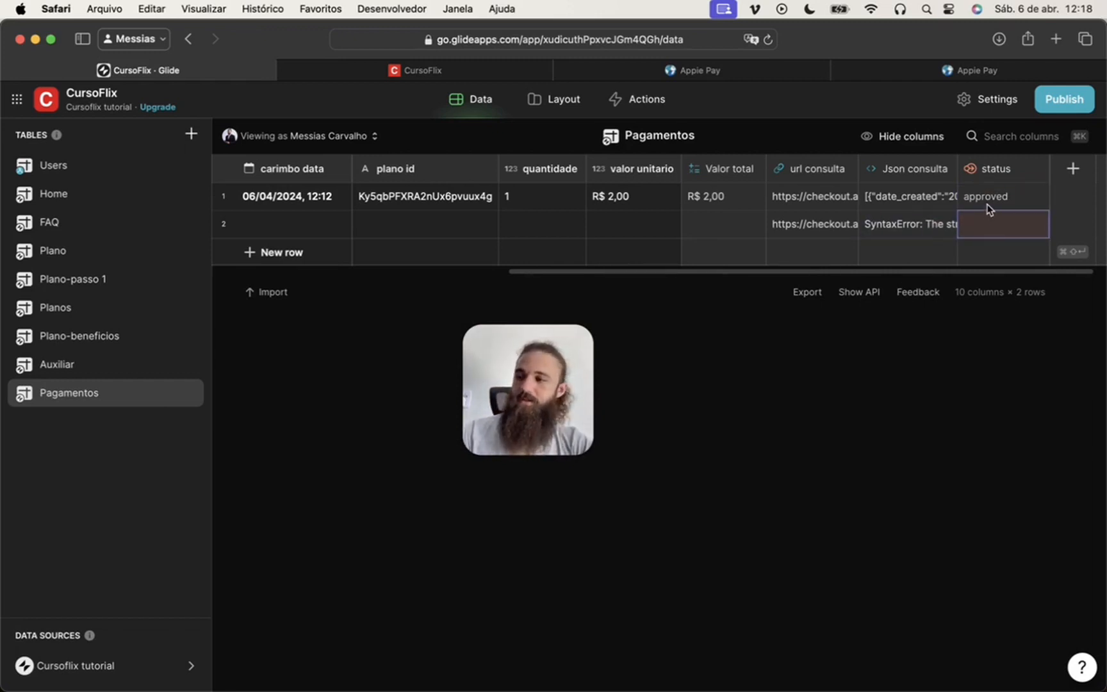
click(950, 197)
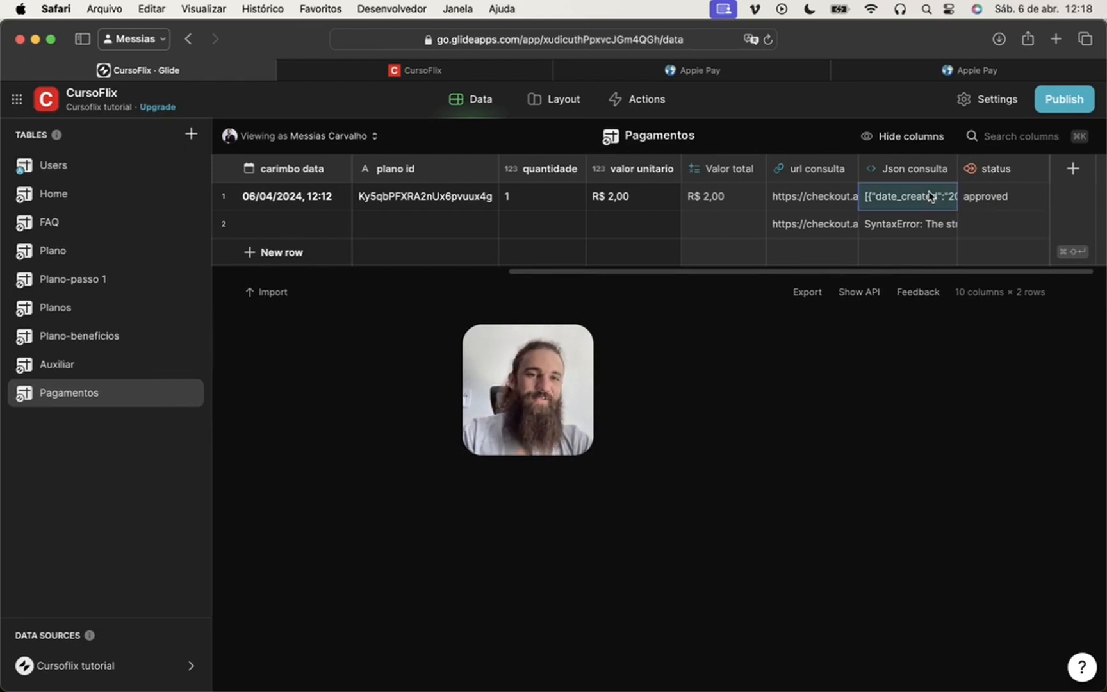
click(982, 202)
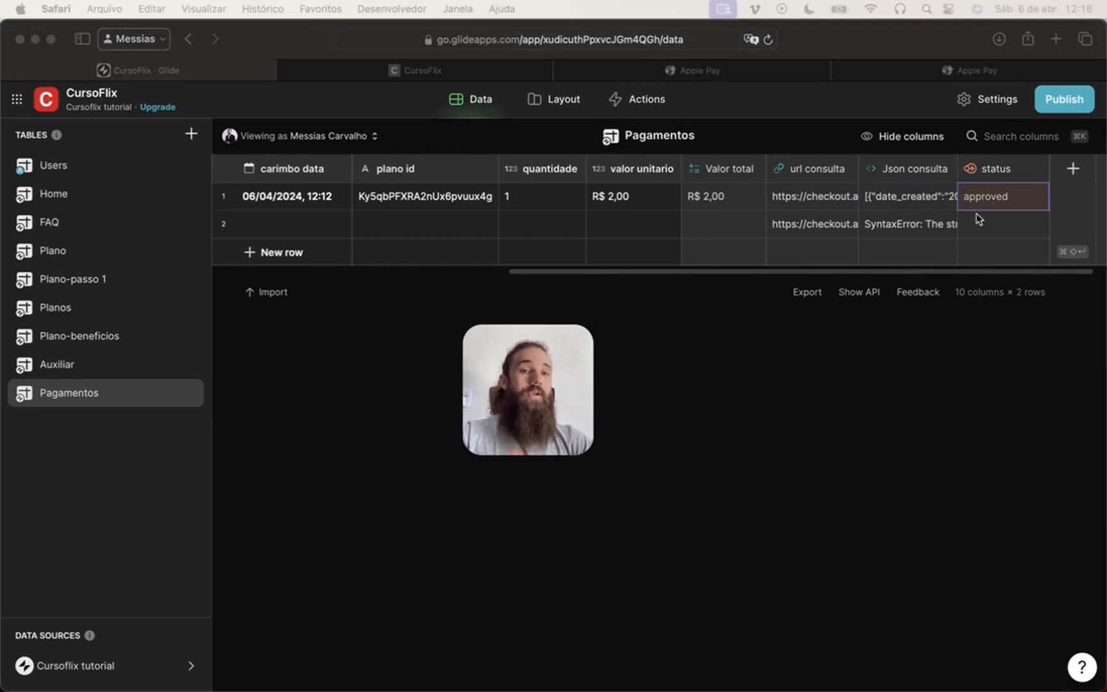
click(993, 202)
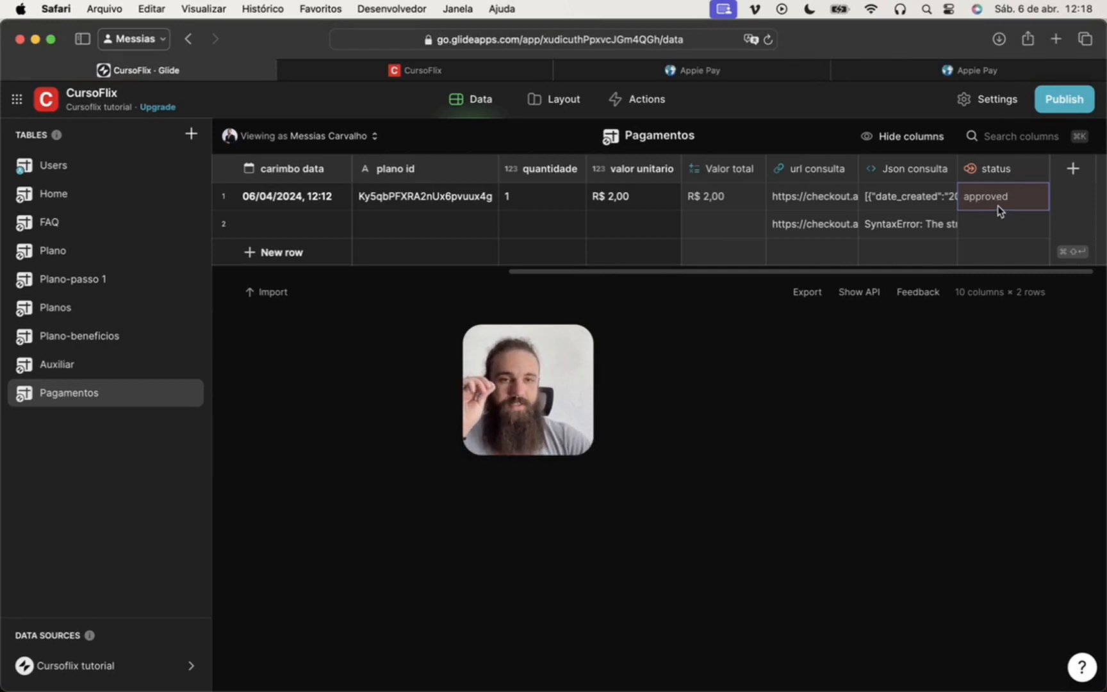
Review the full query URL and the full JSON response in the first Pagamentos row
click(823, 205)
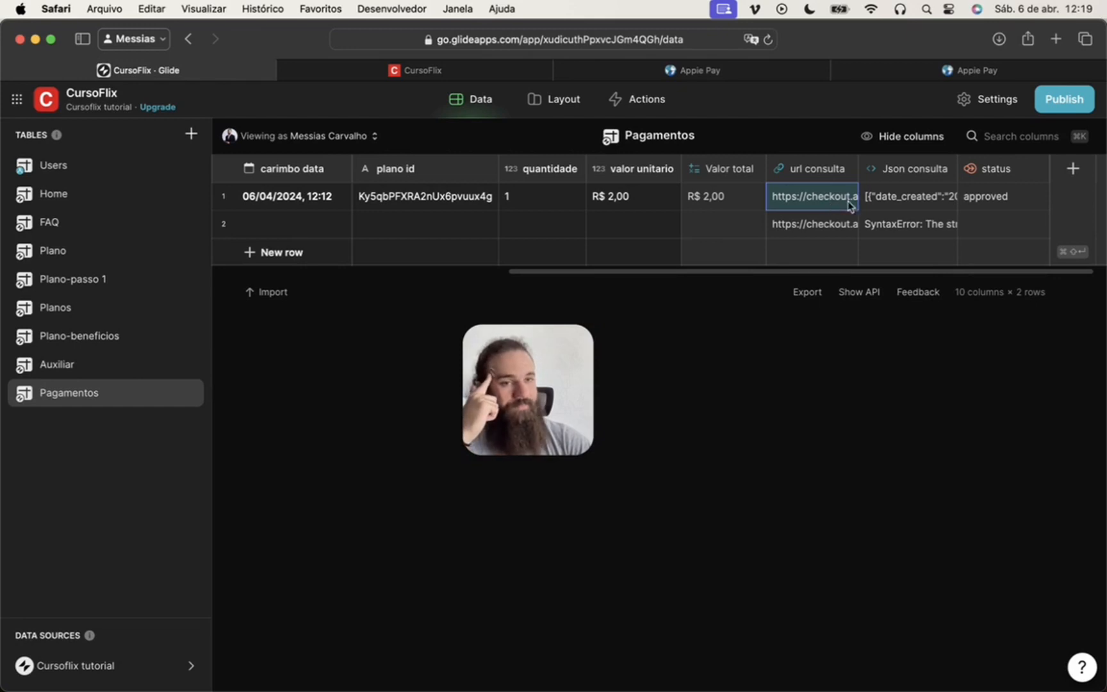
double_click(825, 207)
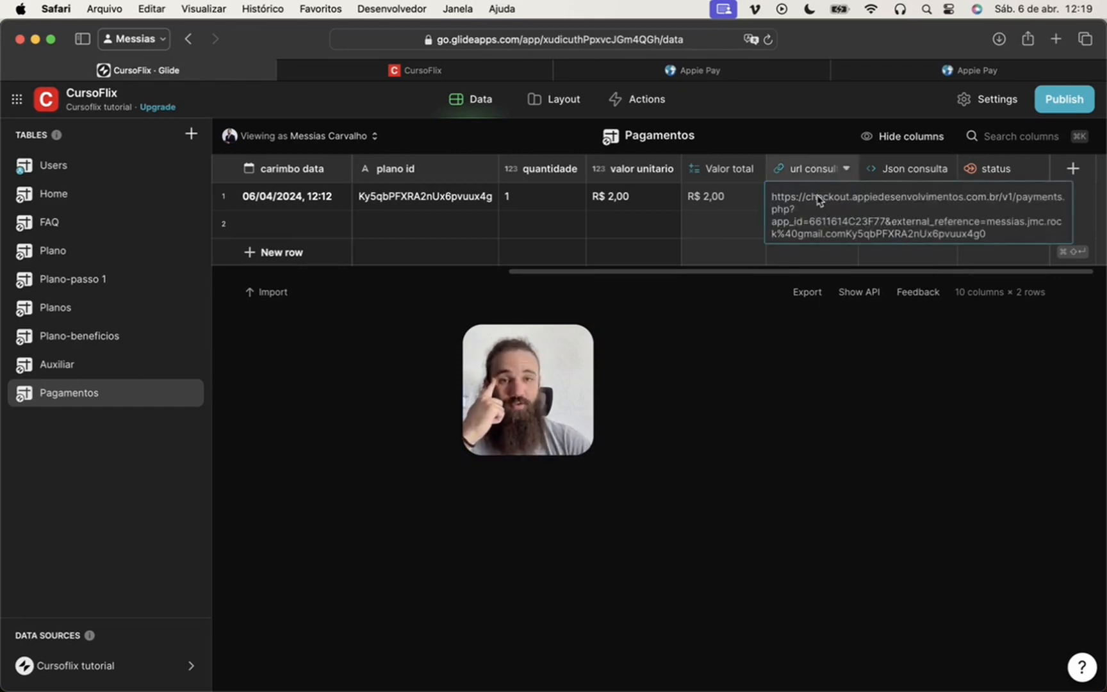
click(719, 200)
click(896, 198)
click(896, 197)
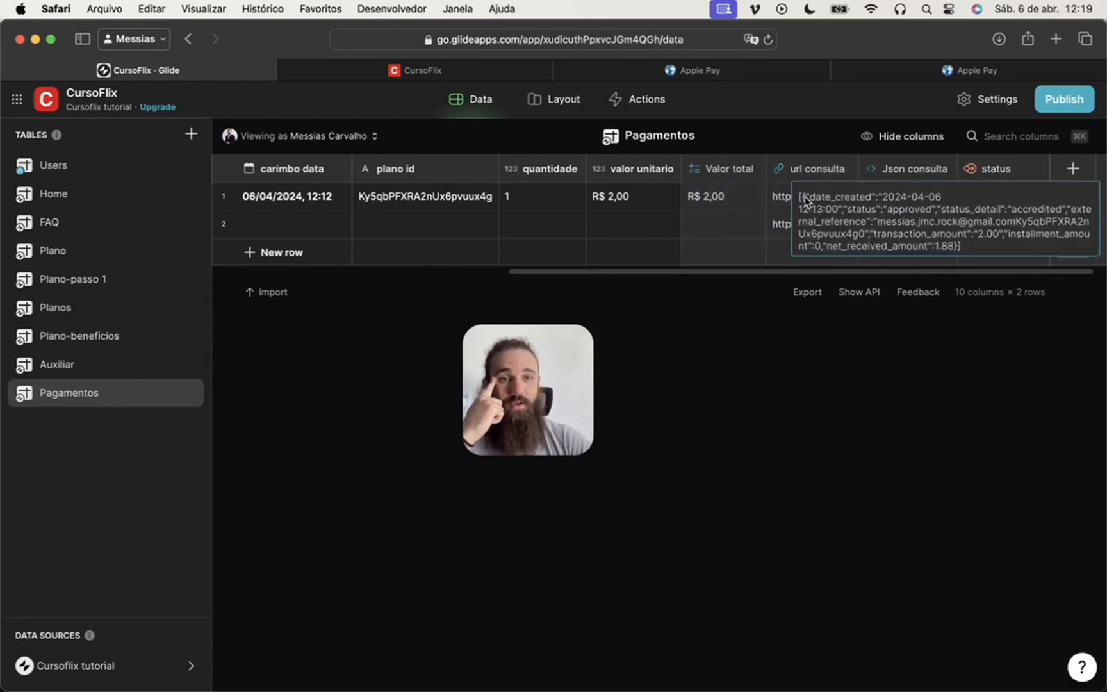
Compare the full JSON response in the first Pagamentos row with that row's extracted status value
drag(801, 199, 956, 247)
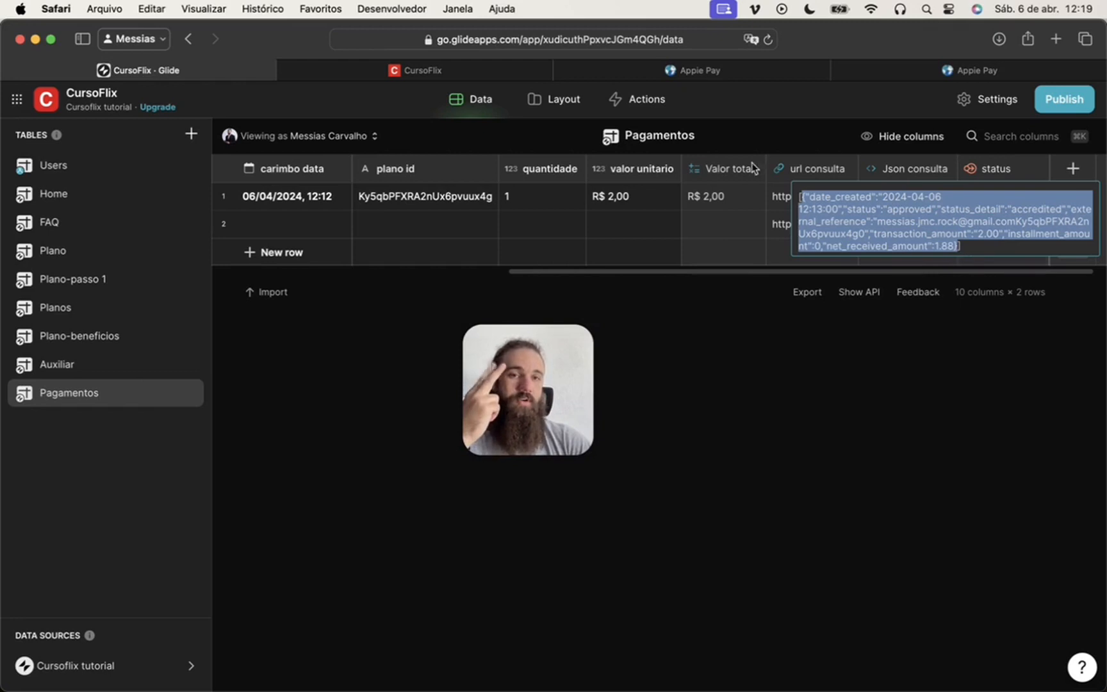
click(743, 194)
click(887, 195)
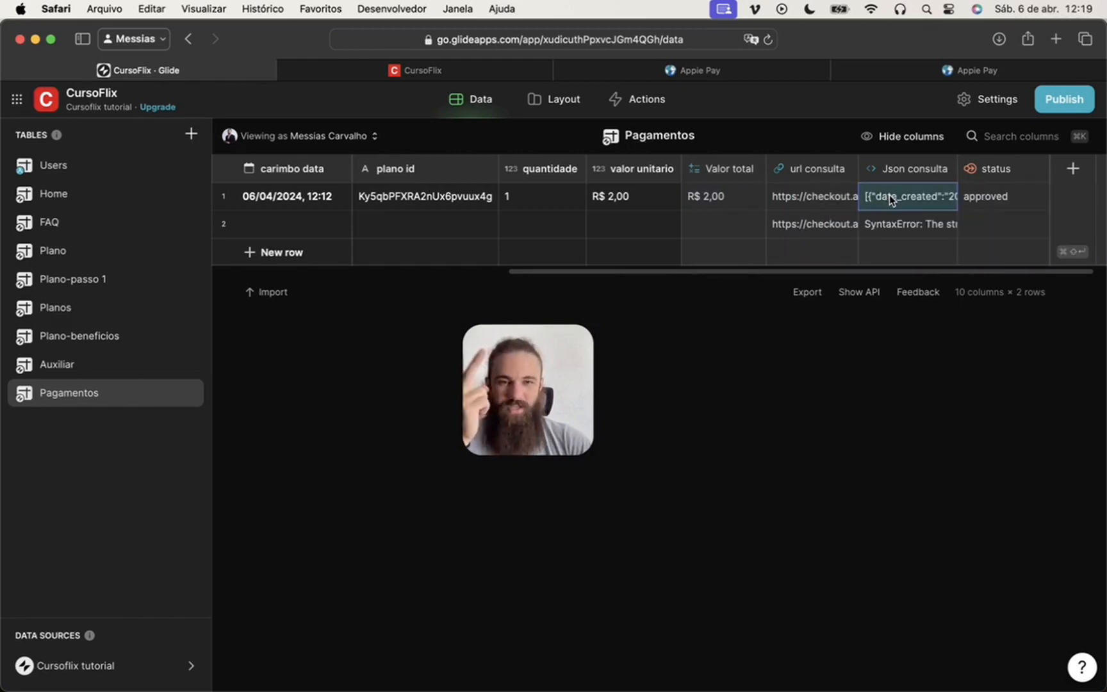
click(982, 203)
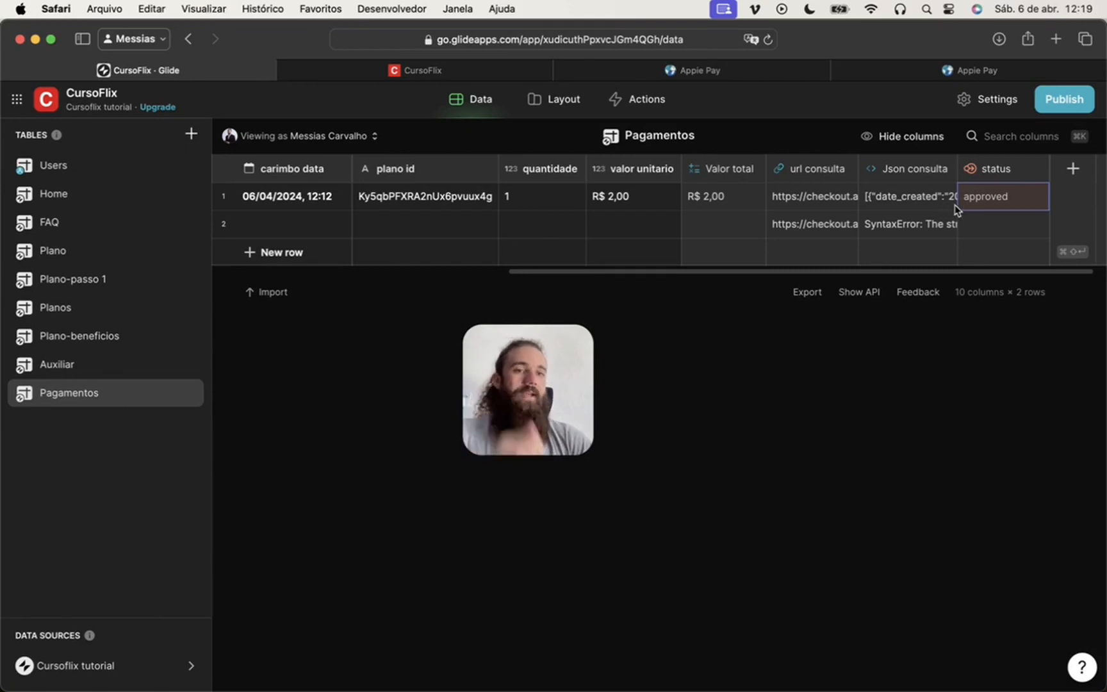
double_click(975, 198)
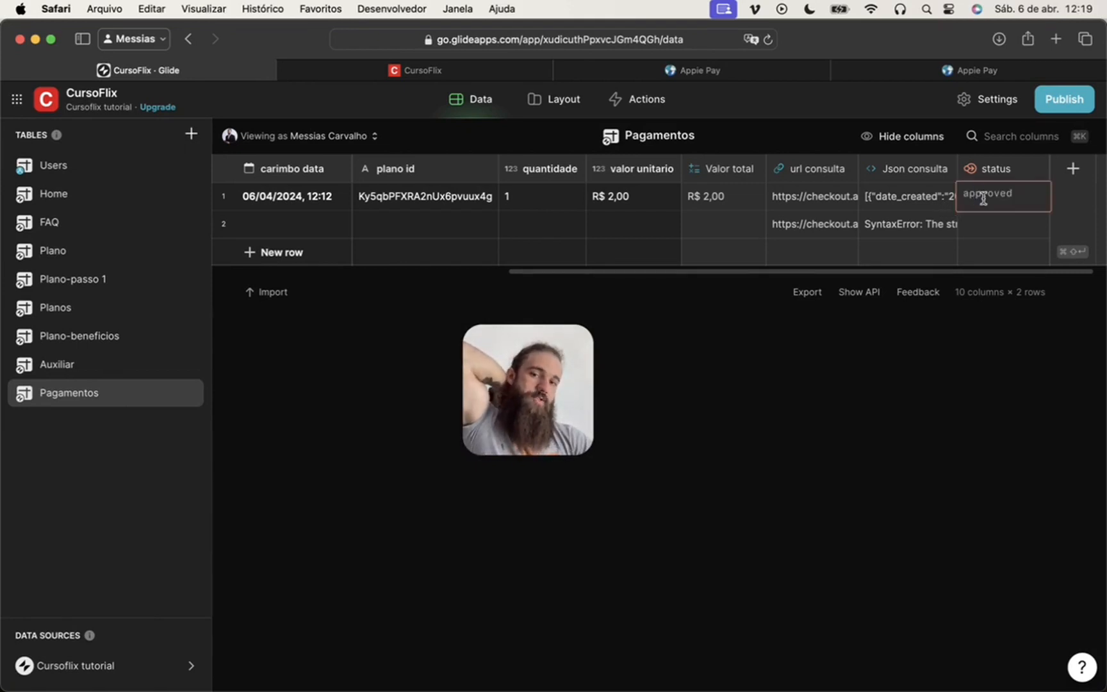
drag(983, 199, 1020, 200)
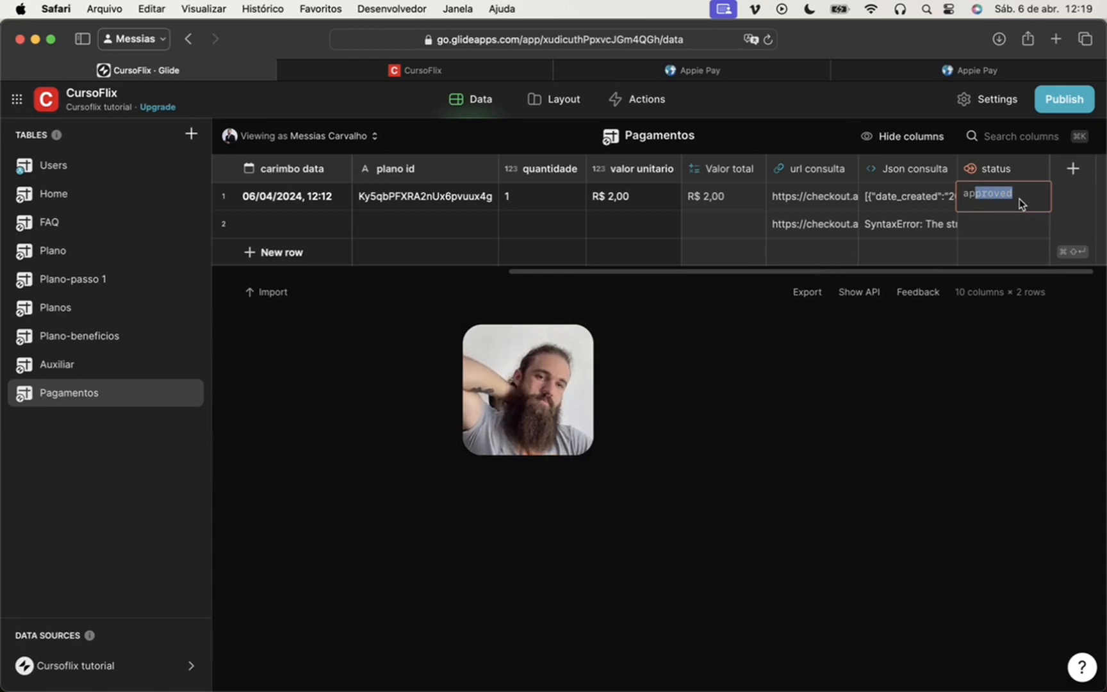
click(950, 201)
click(987, 201)
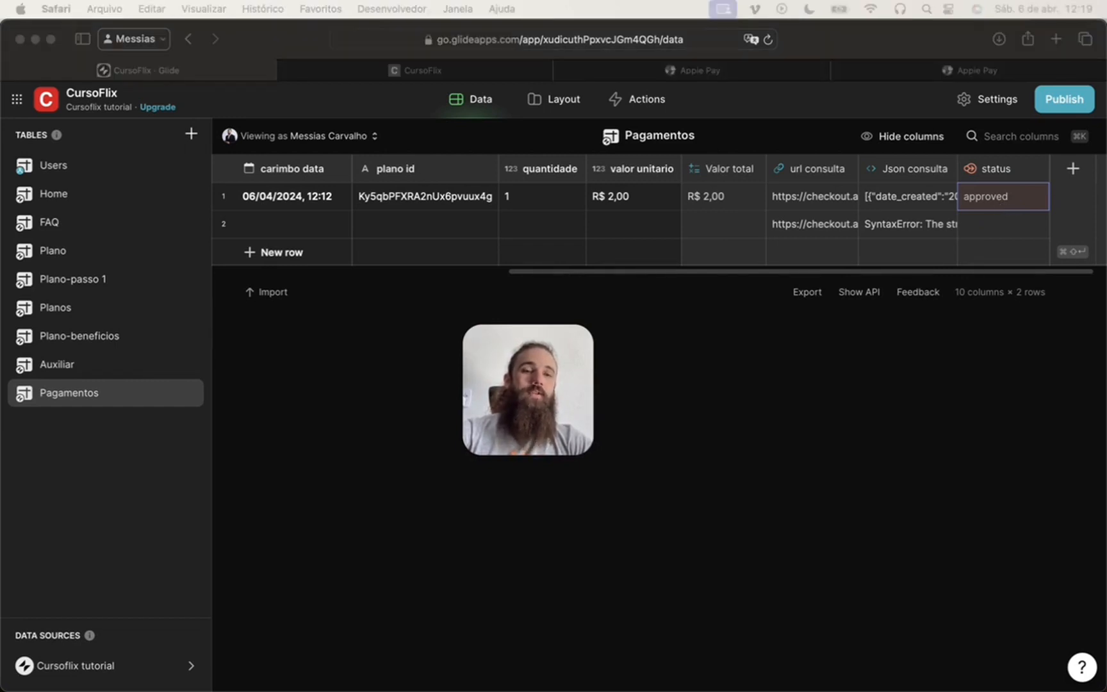
click(988, 201)
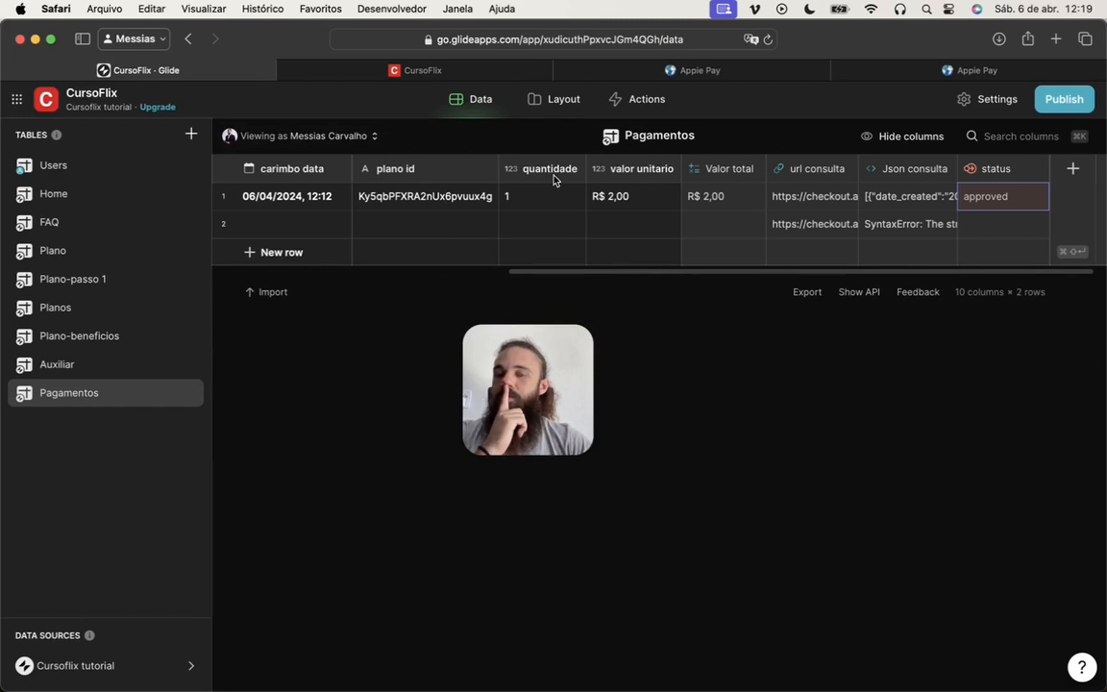
From the layout preview, start a Mercado Pago checkout for the Padrão com anúncios plan and open its payment method for changing
click(543, 101)
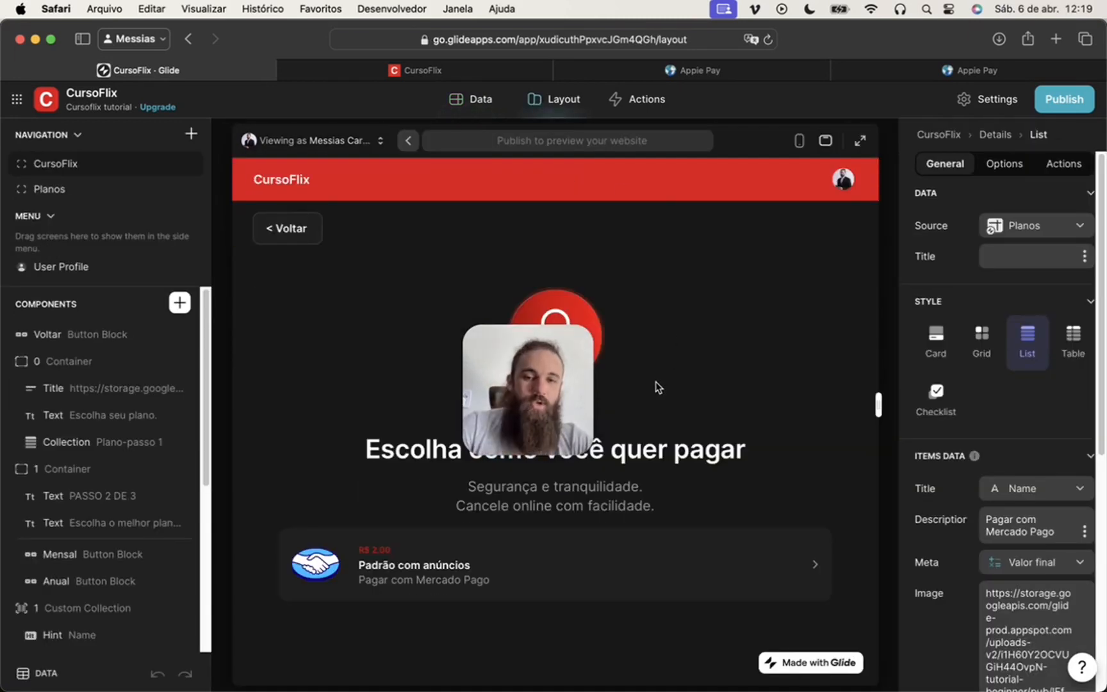
drag(506, 400, 718, 354)
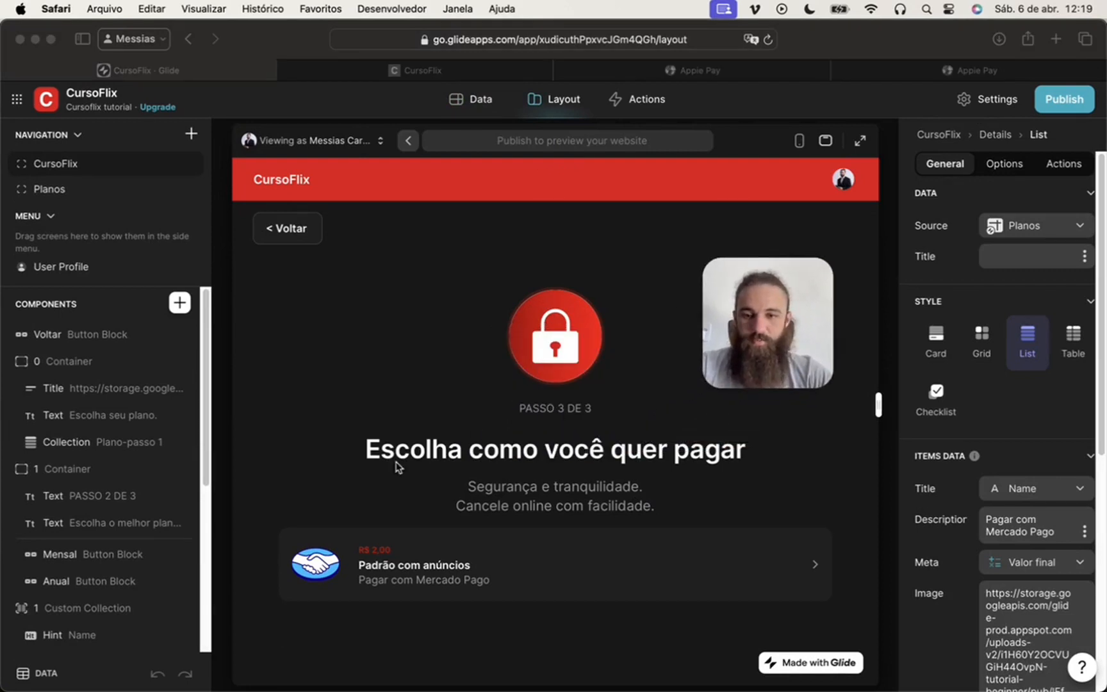
click(381, 502)
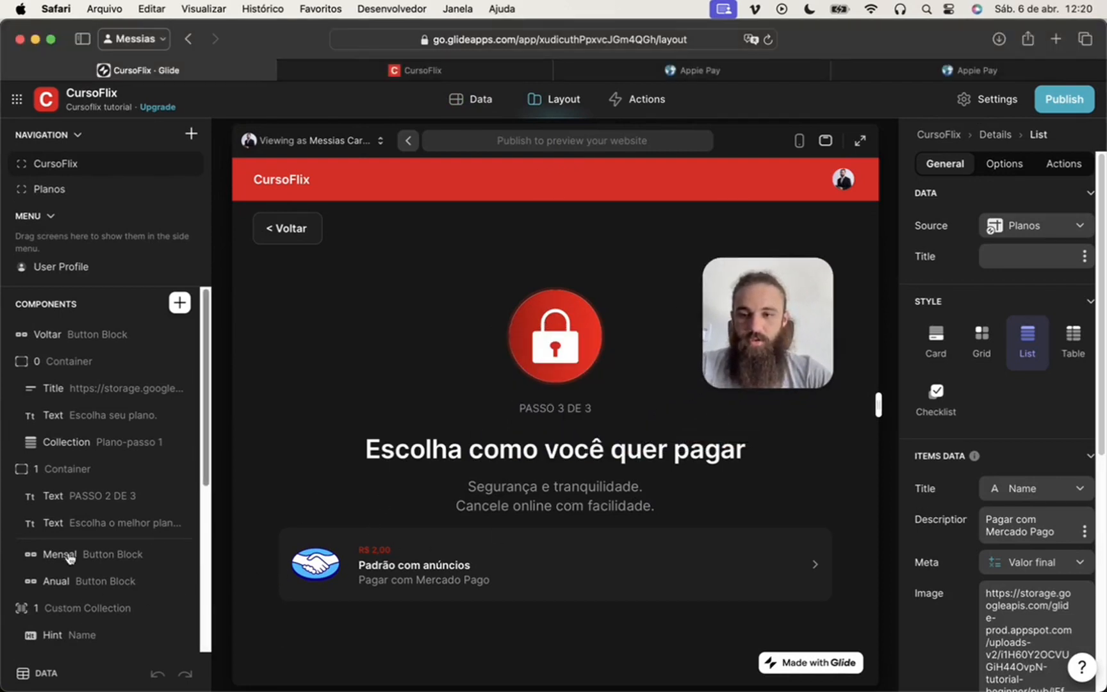
click(484, 584)
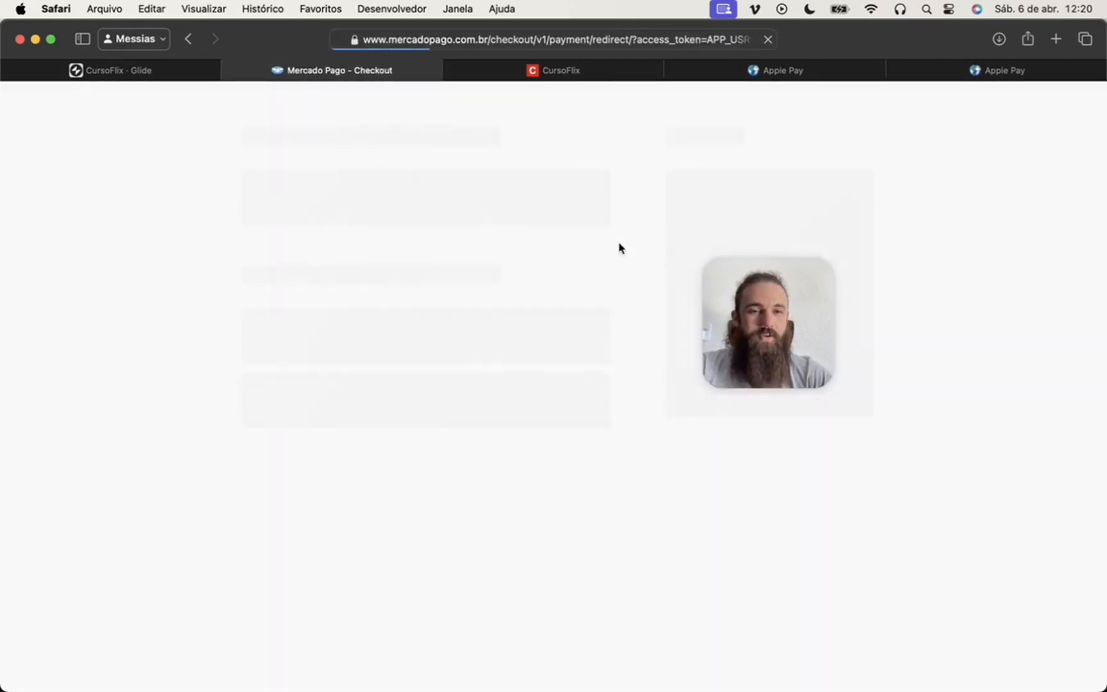
drag(764, 366, 964, 347)
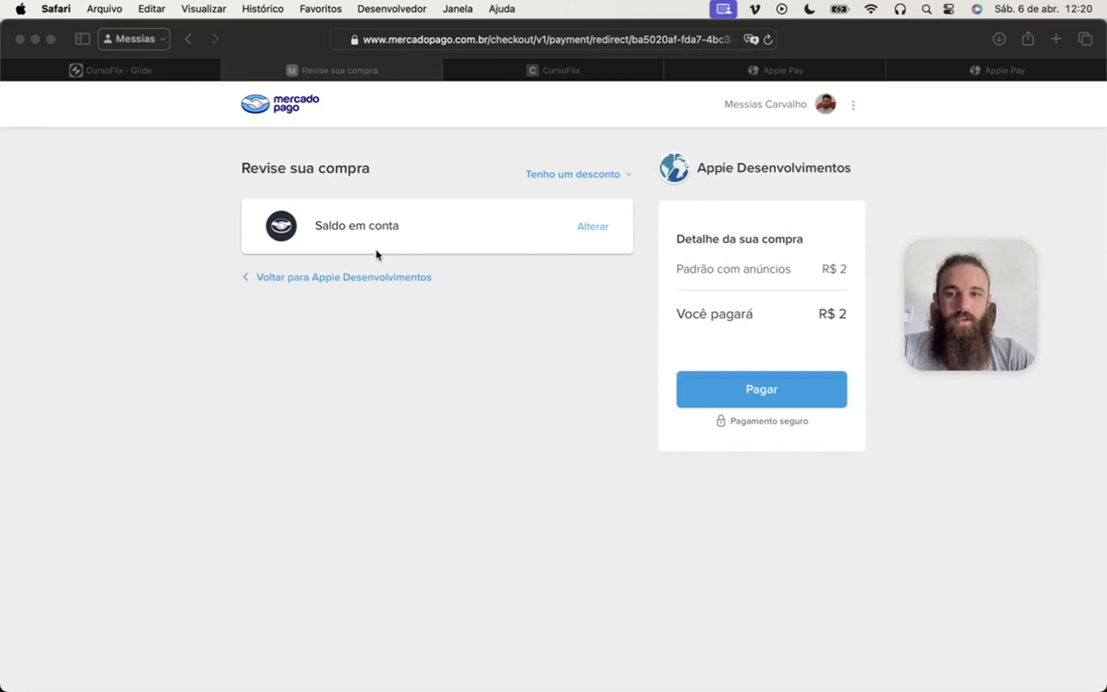
click(585, 318)
click(599, 231)
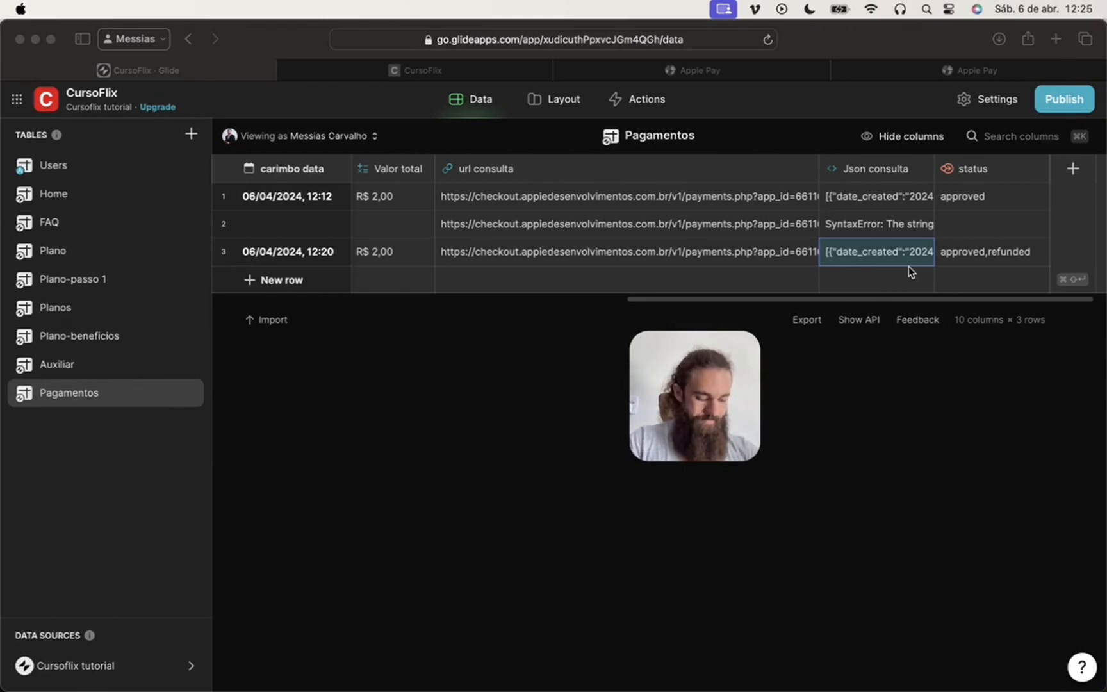
Examine the full JSON response and the complete status value in the third Pagamentos row
click(1010, 271)
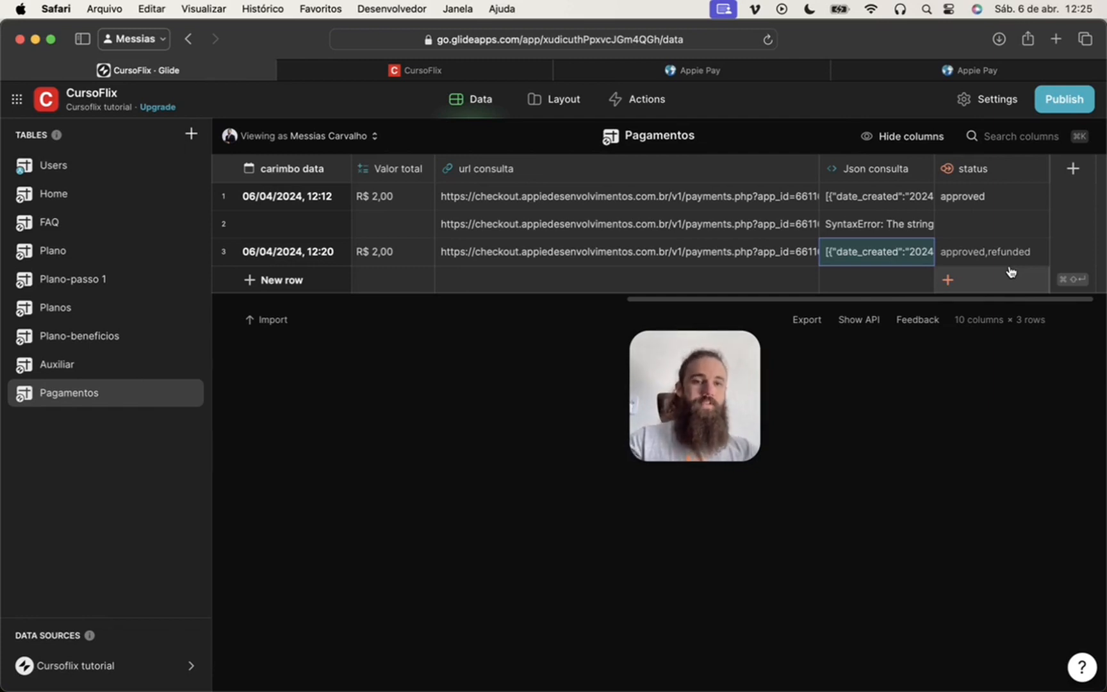
click(974, 257)
click(882, 260)
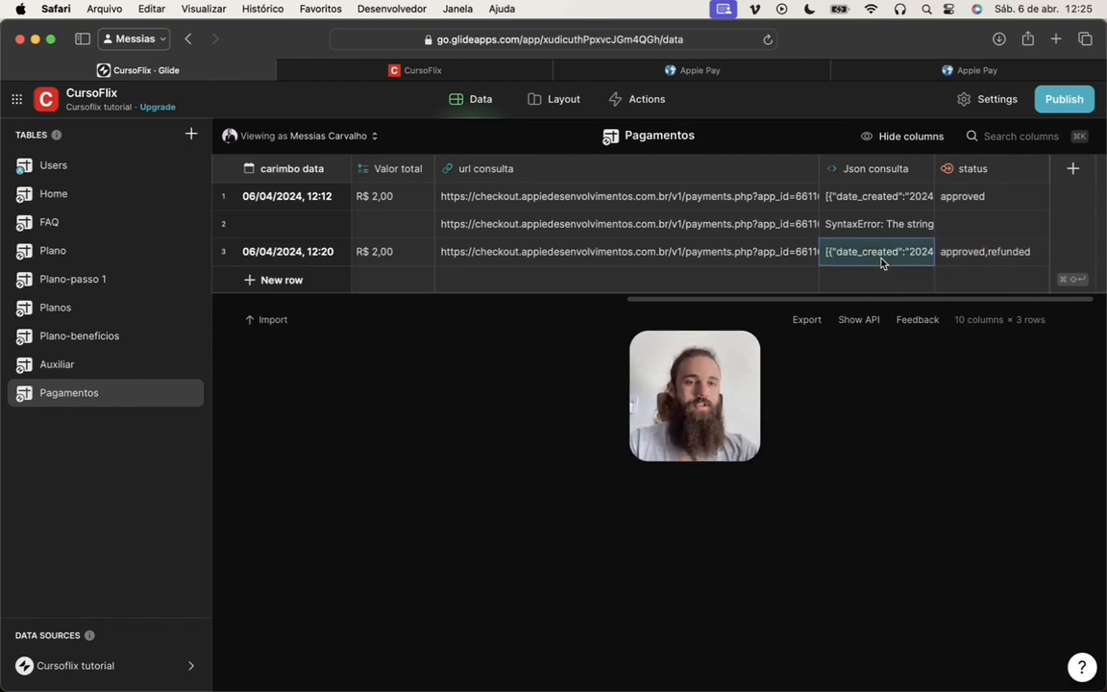
click(884, 265)
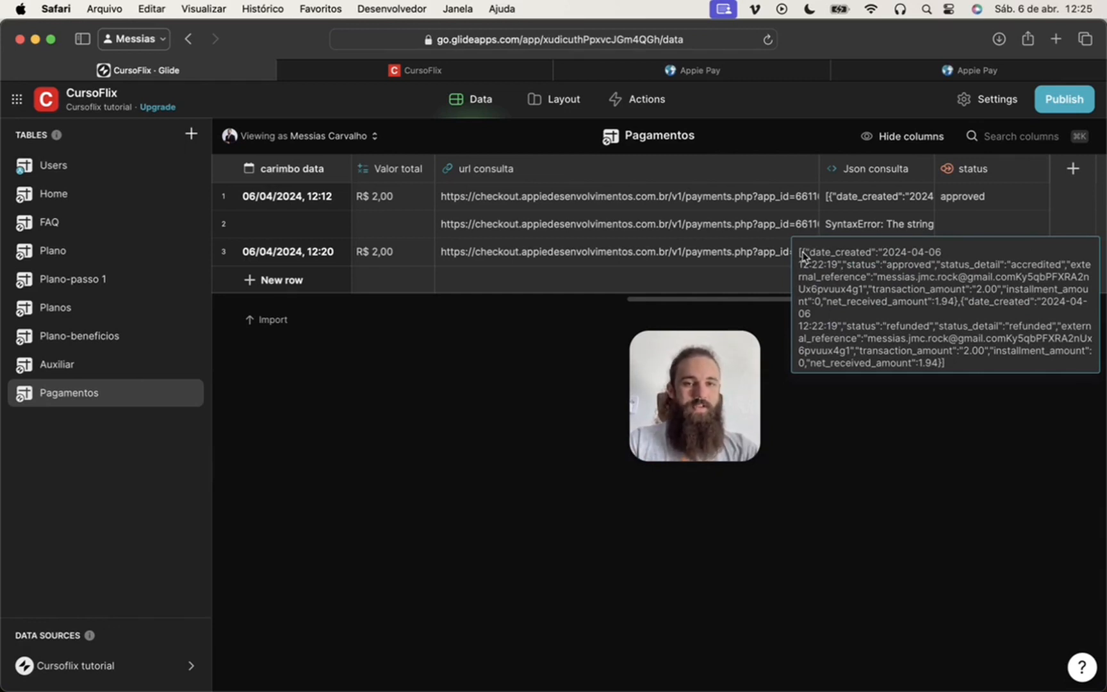
drag(803, 256, 944, 366)
click(866, 204)
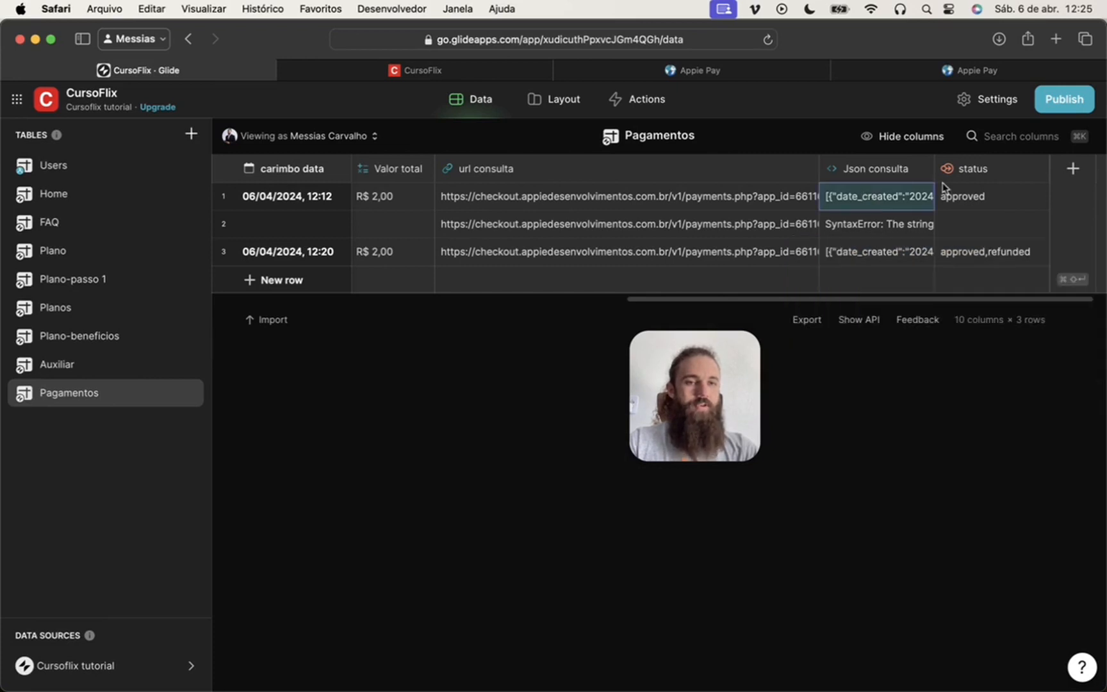
click(986, 255)
double_click(971, 255)
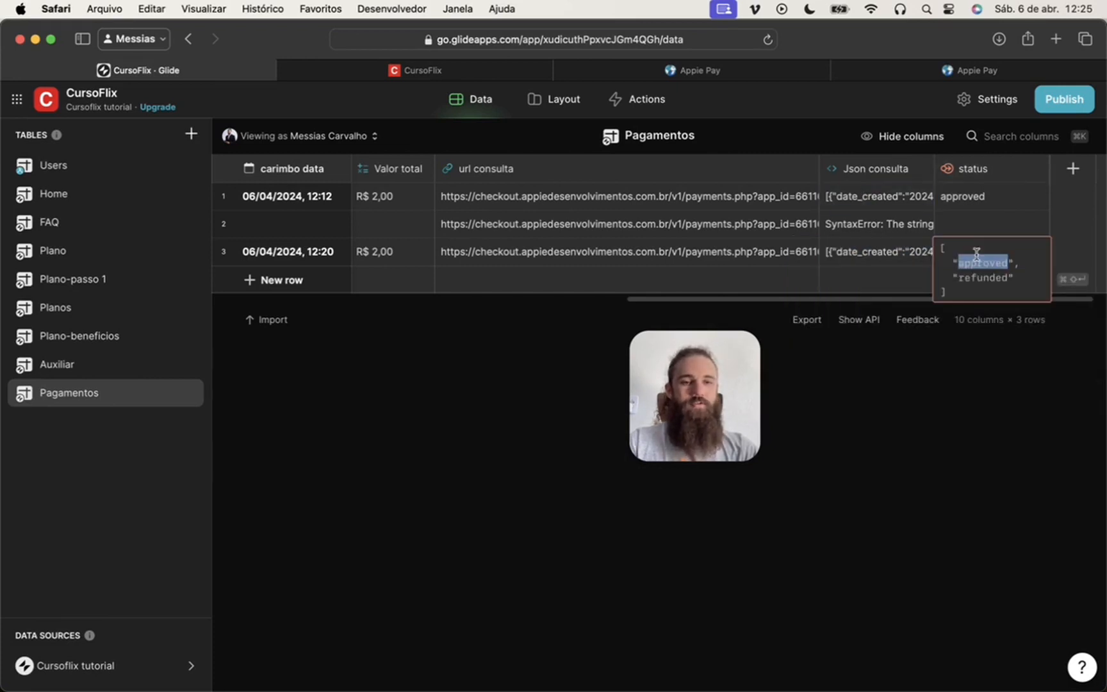
drag(970, 254, 986, 281)
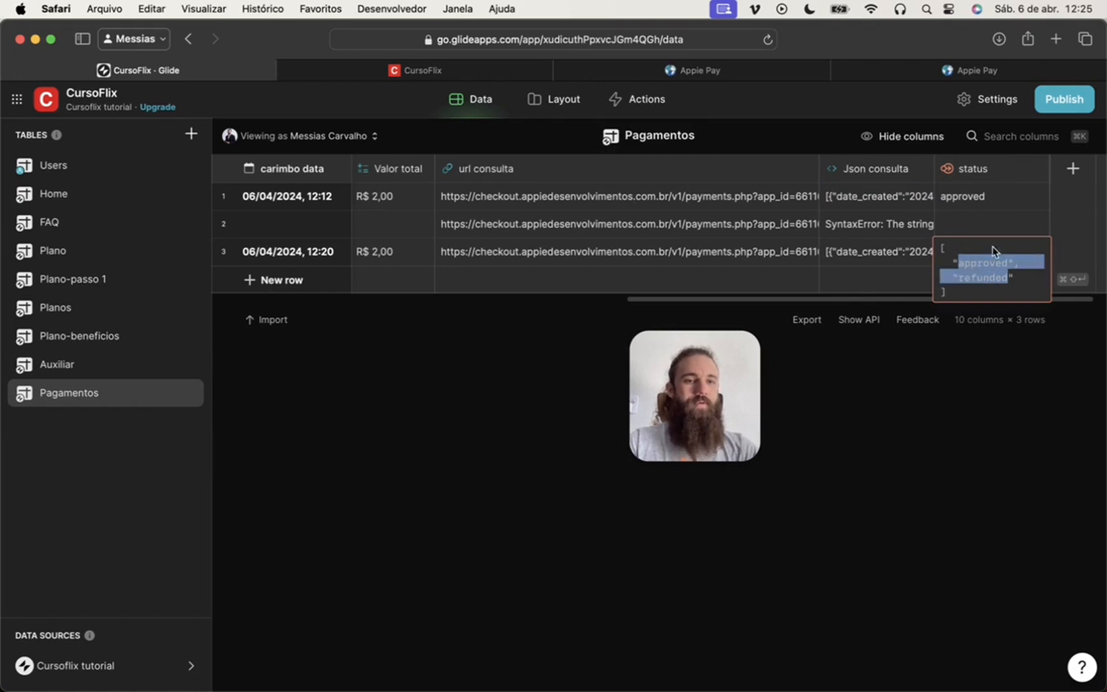
click(992, 227)
click(994, 255)
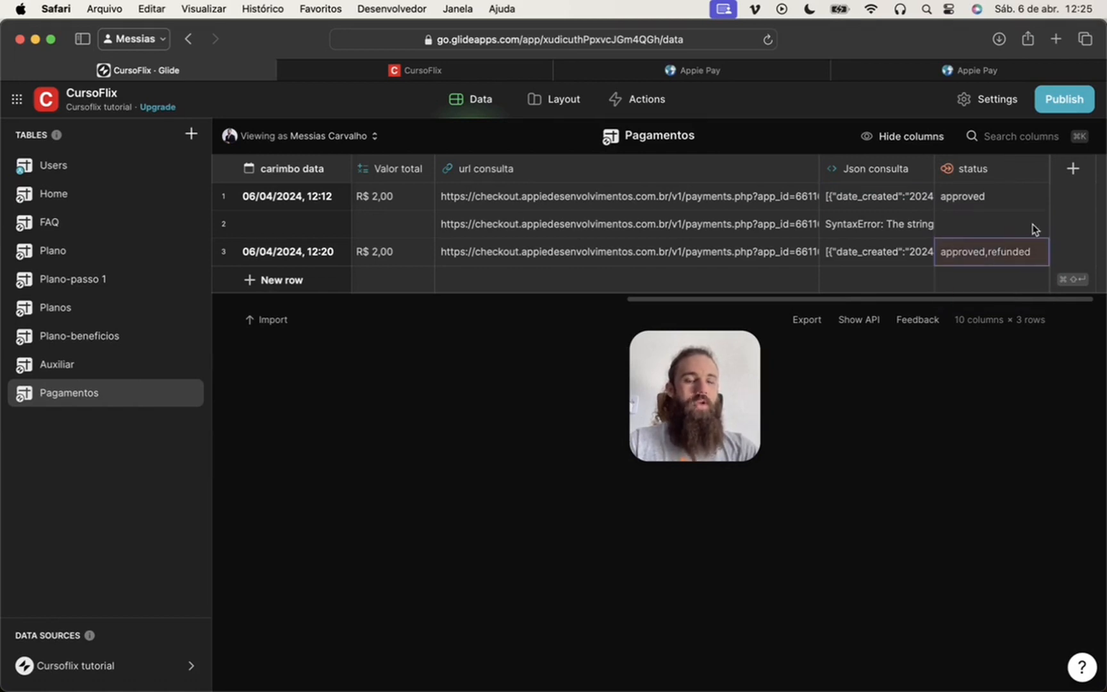
Add a new column to Pagamentos named "split status" with the Split Text type
click(1072, 168)
text(split status)
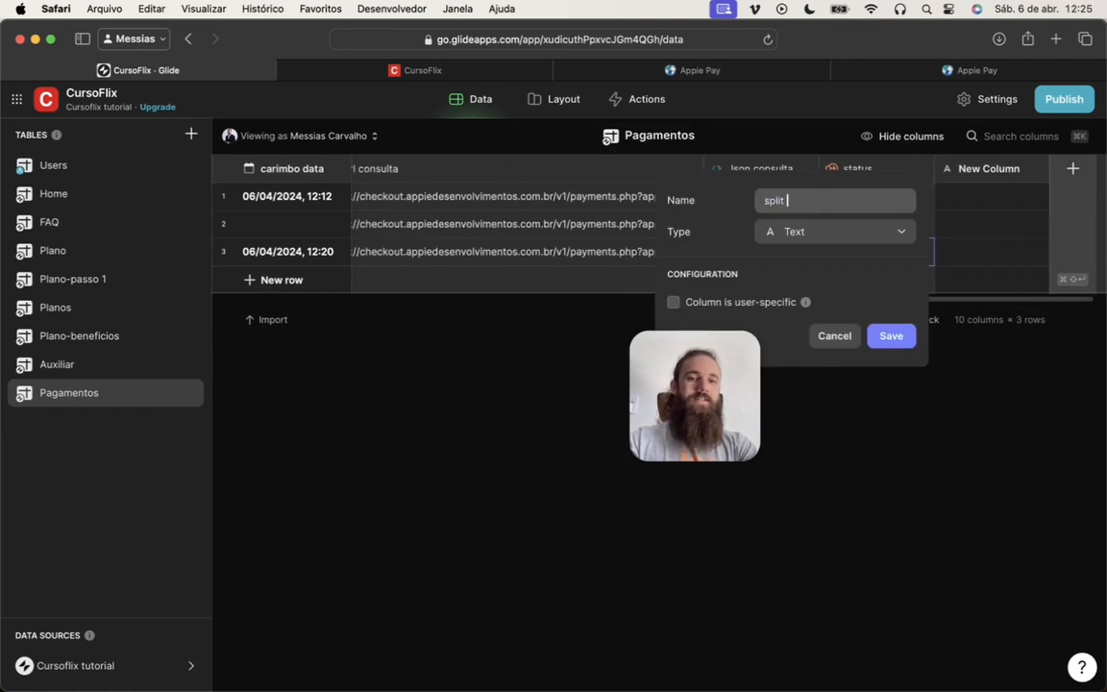
key(Tab)
key(space)
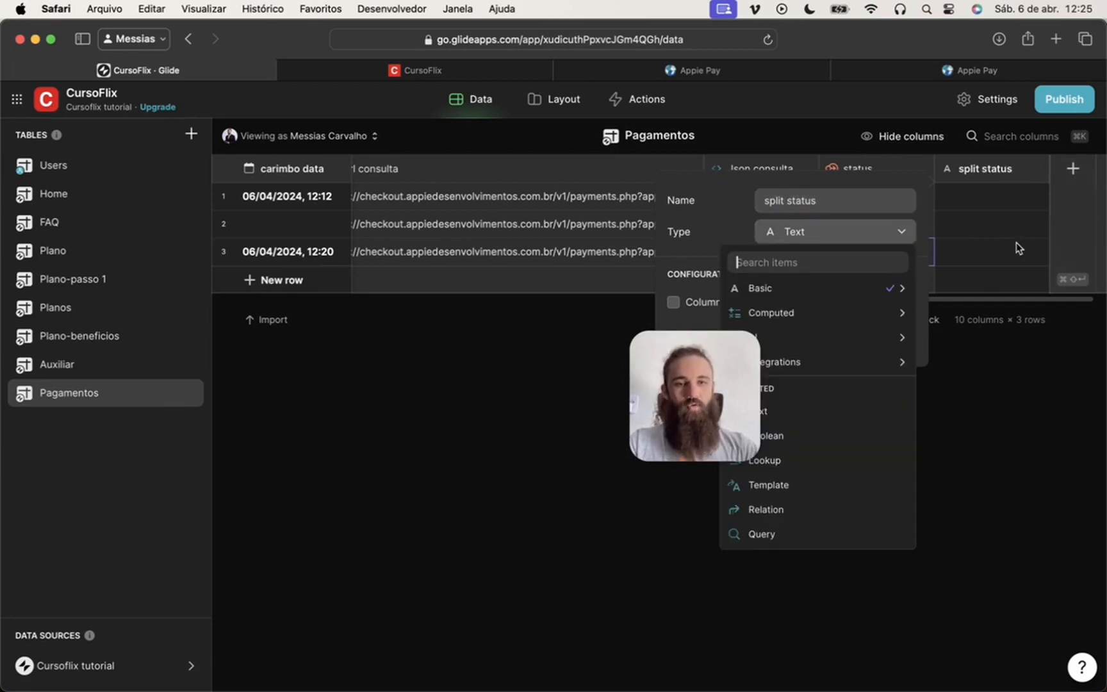
text(spl)
key(Return)
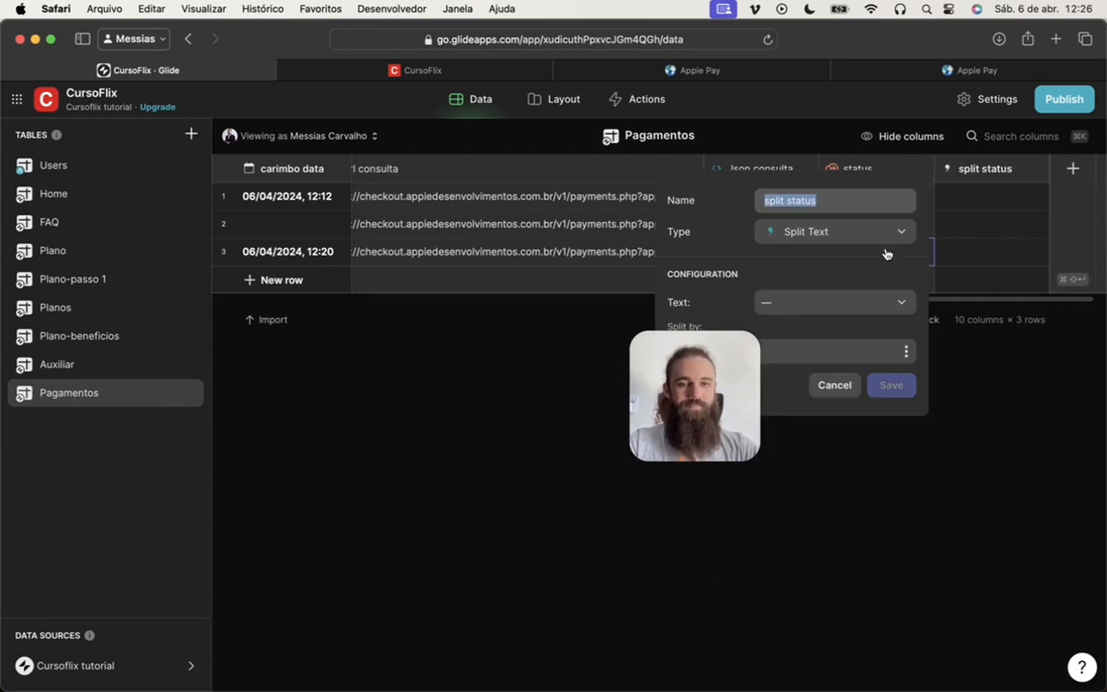
Use status as the split status column's text, split it by comma, and save the column
drag(711, 391, 593, 380)
click(804, 310)
click(804, 310)
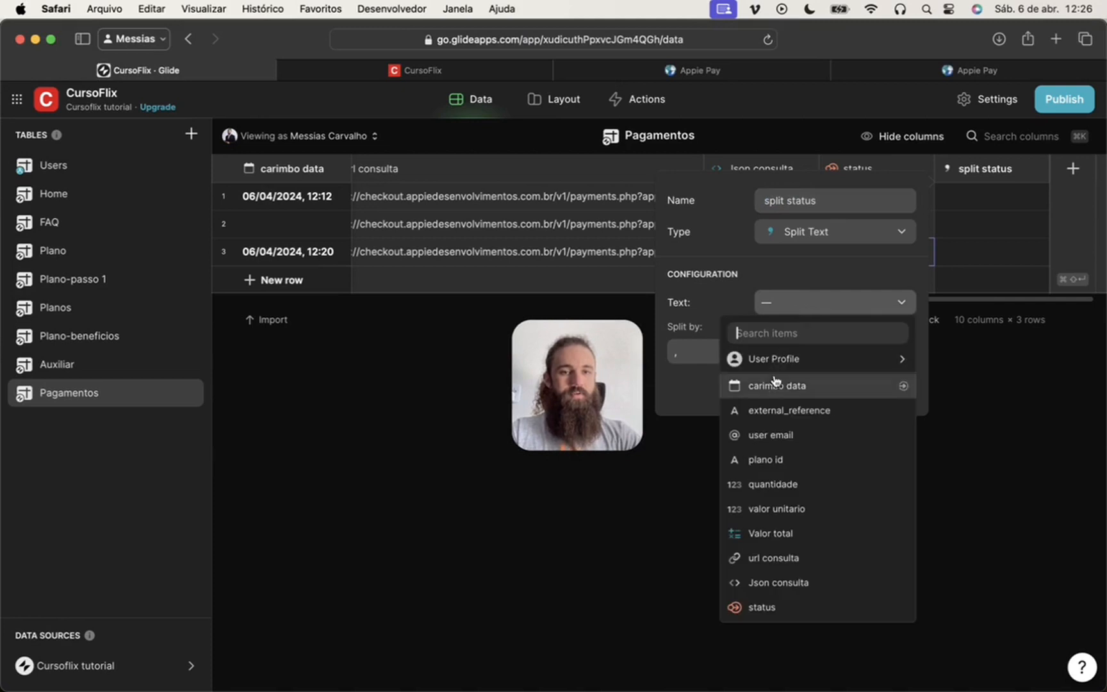
click(768, 609)
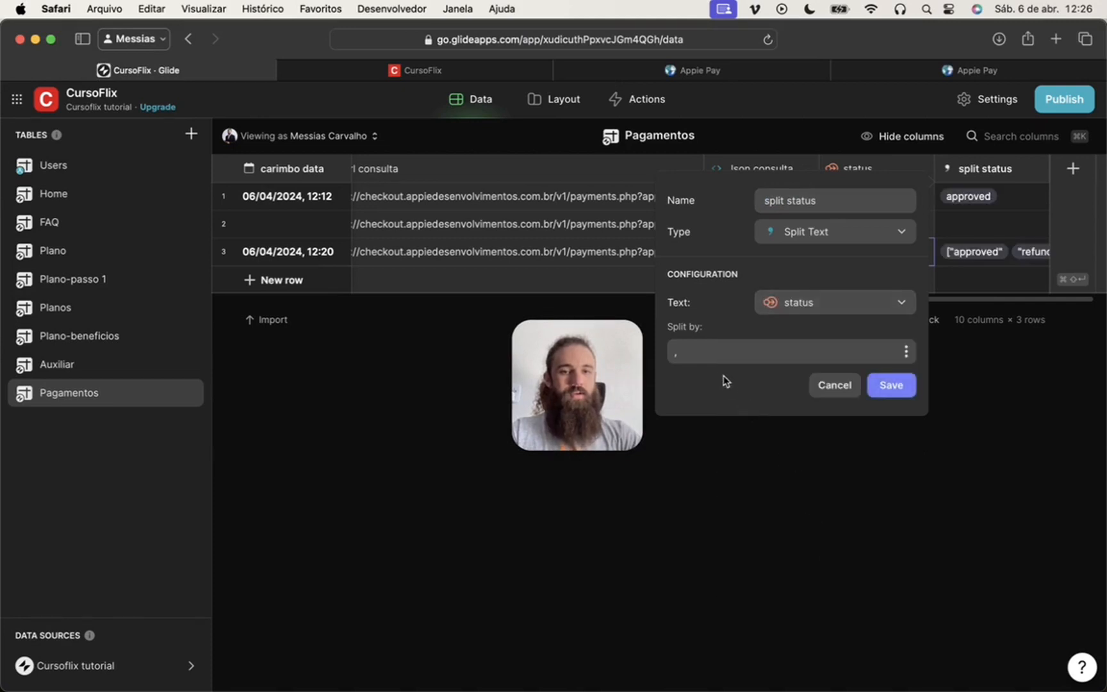
click(714, 354)
click(890, 384)
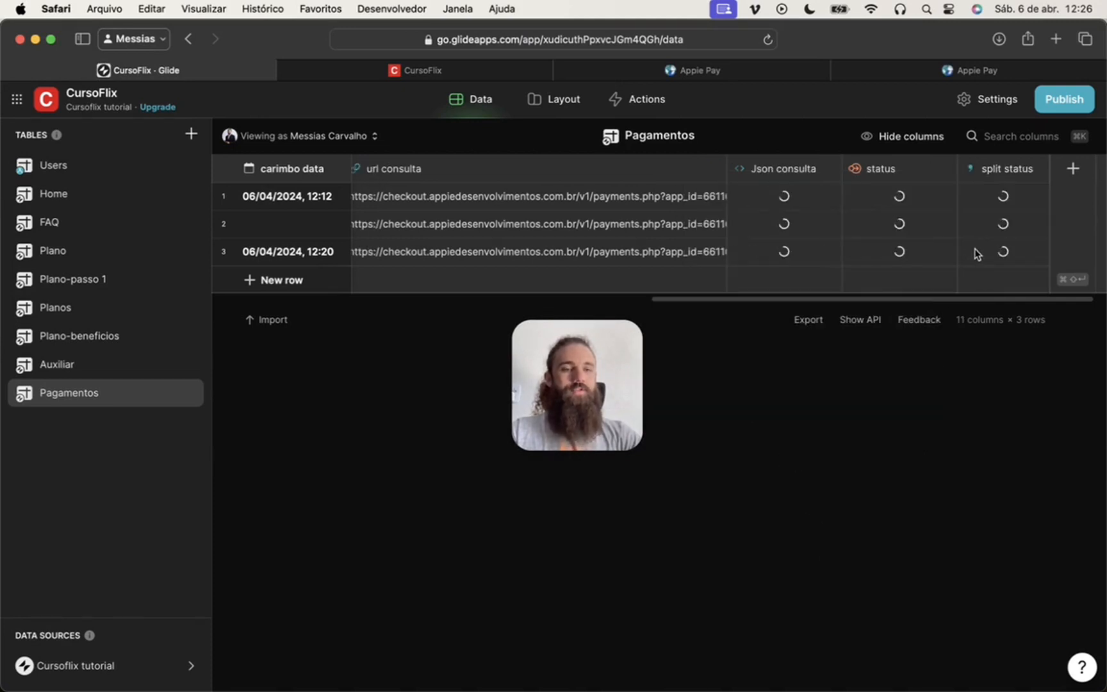
Compare the third row's split status items with the array in its status cell
click(990, 254)
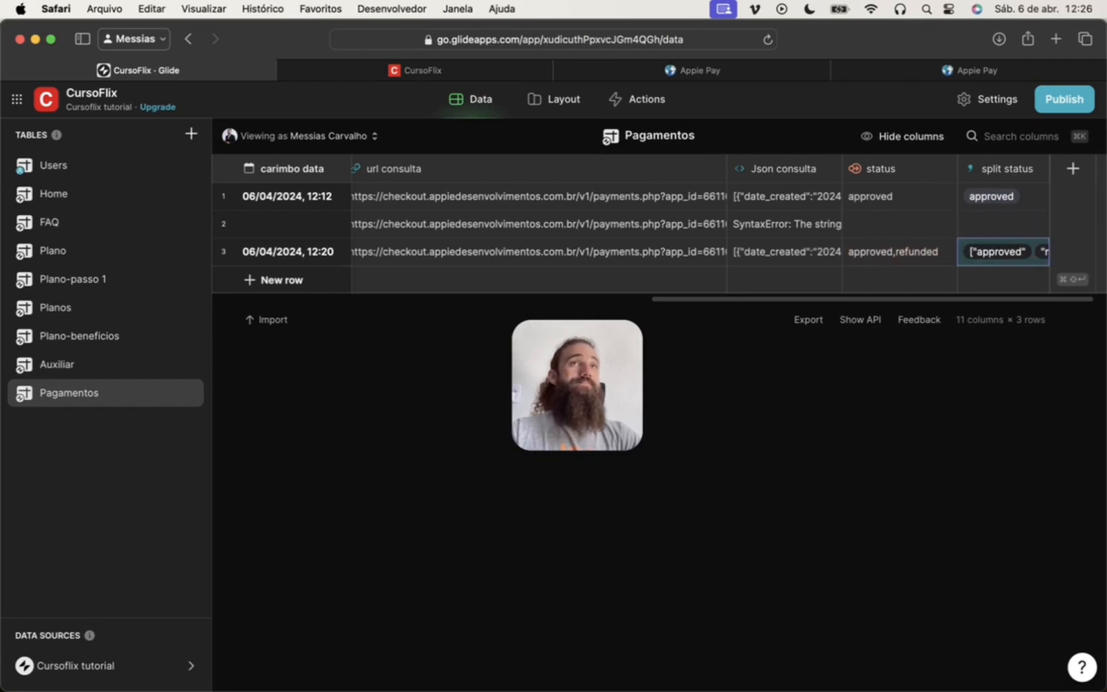
click(993, 243)
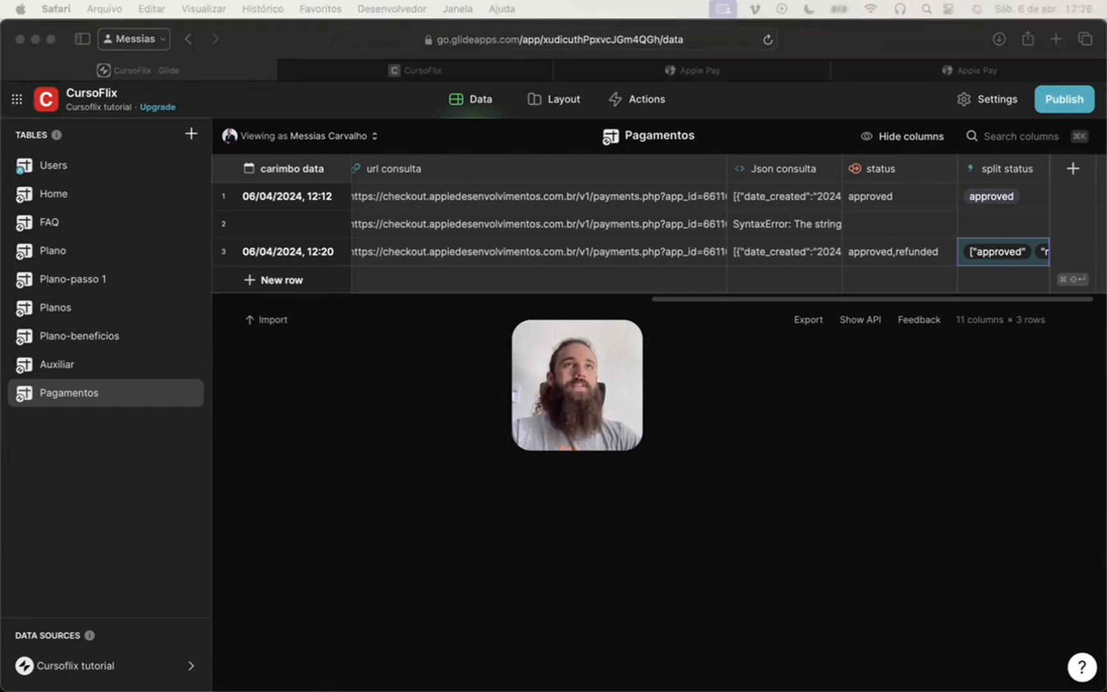
click(984, 251)
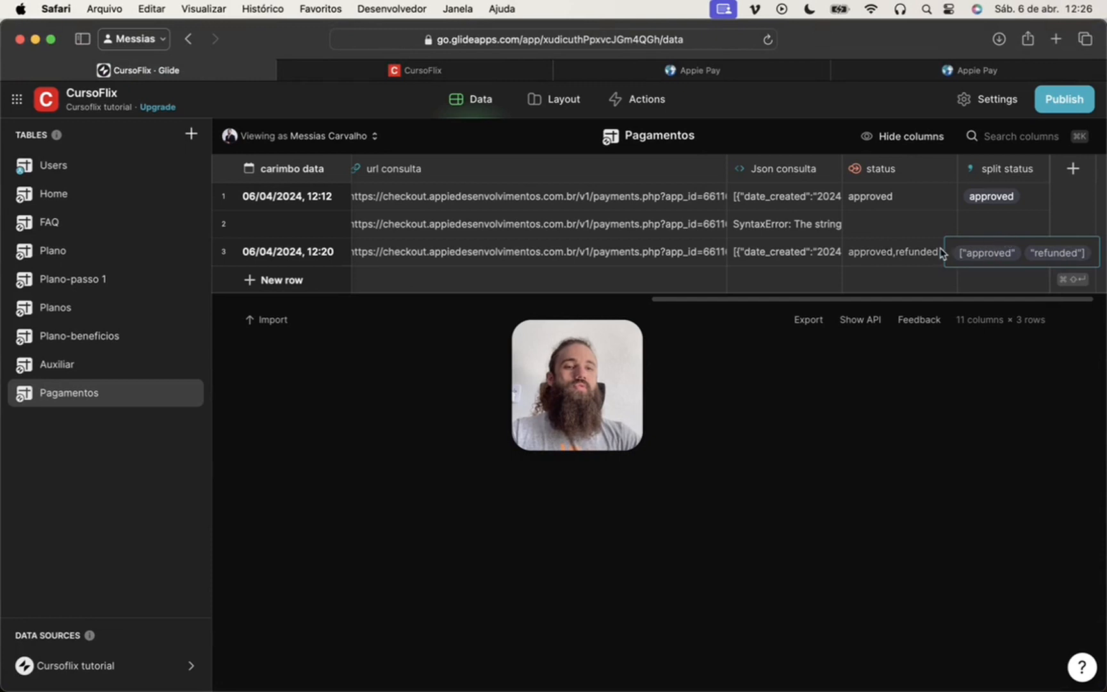
click(919, 256)
drag(848, 249, 860, 290)
click(1000, 222)
click(1000, 258)
Delete the split status column from Pagamentos
click(1049, 165)
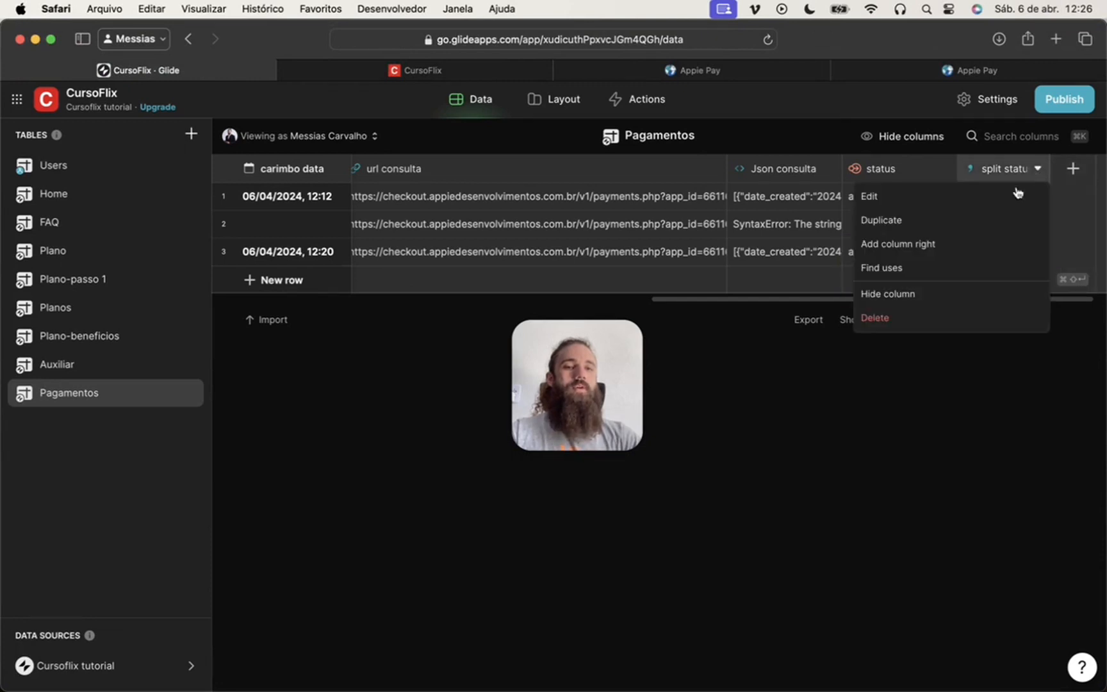
click(1015, 193)
click(854, 388)
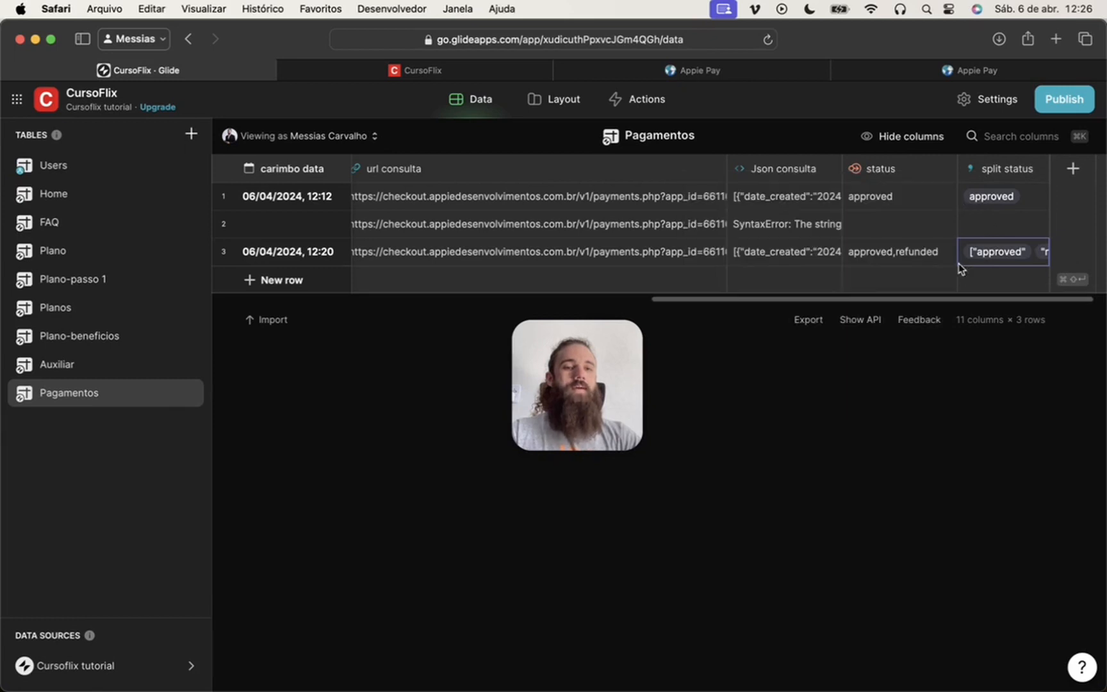
click(1035, 168)
click(878, 318)
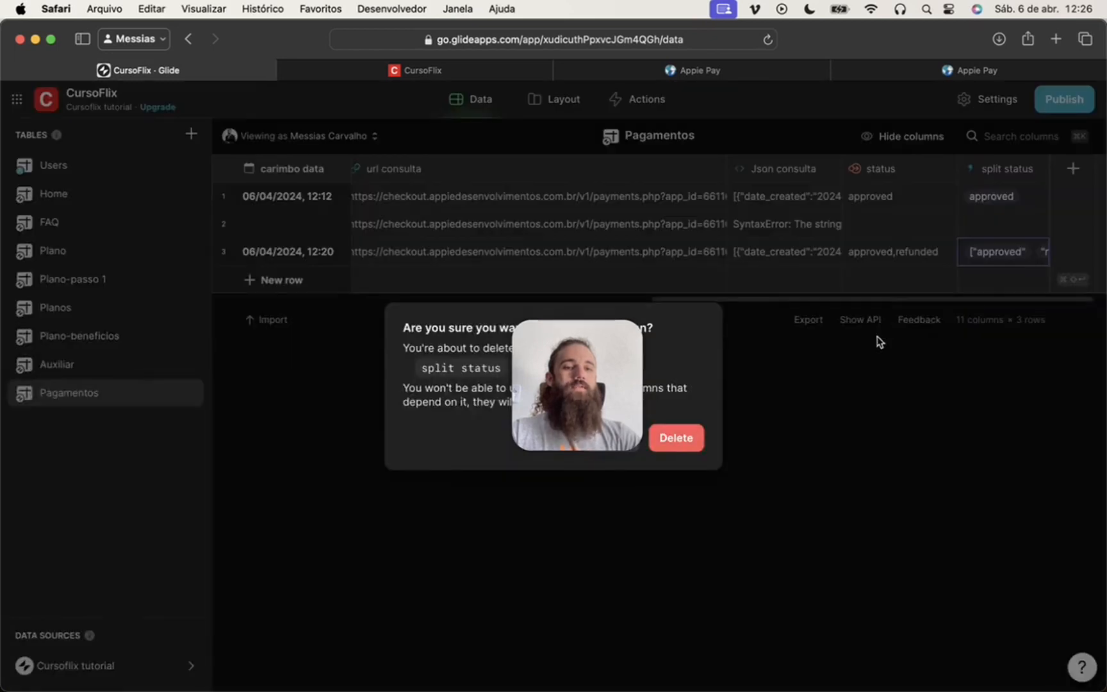
click(673, 442)
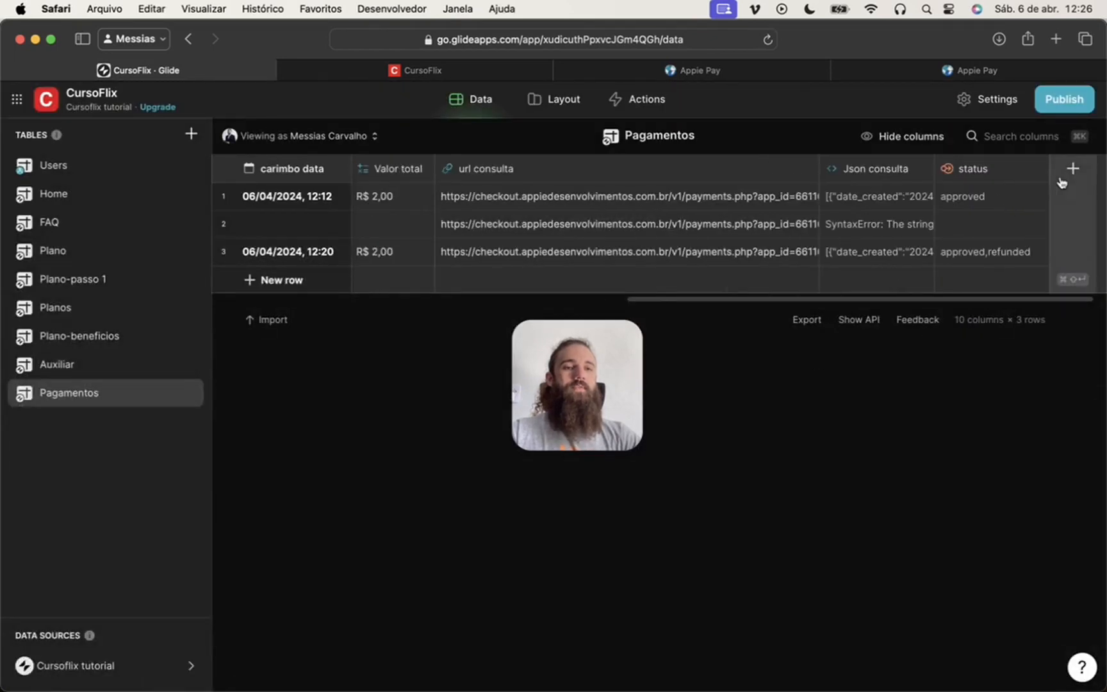
Add a new column to Pagamentos named "array status" with the Make Array type
click(1061, 207)
text(sp)
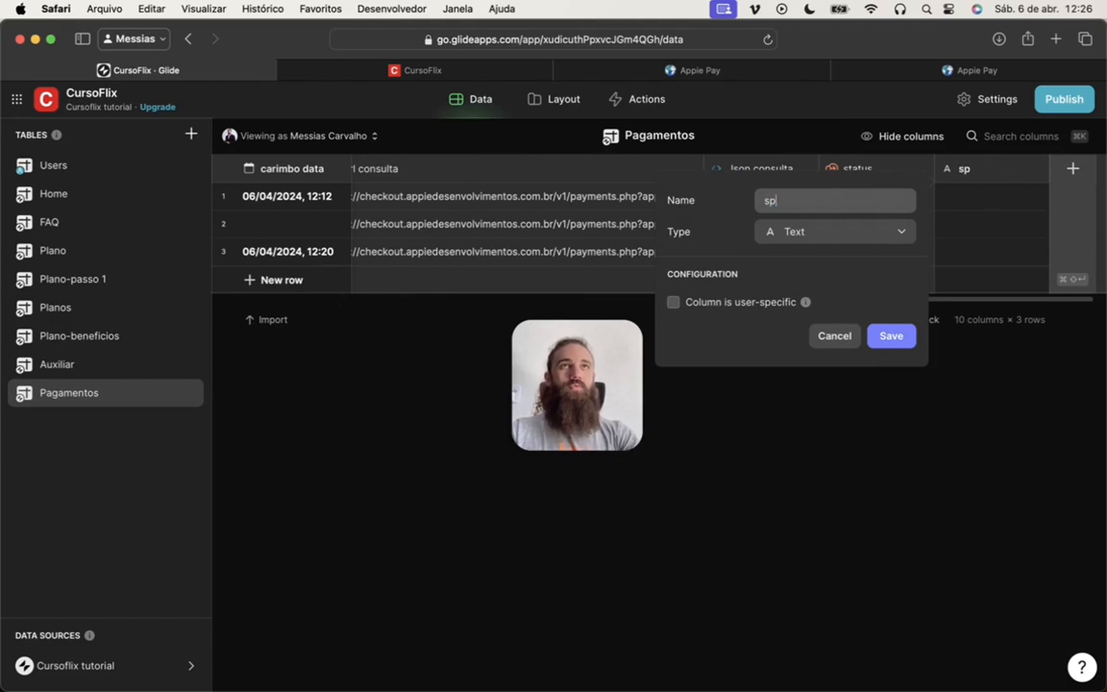
text(array status)
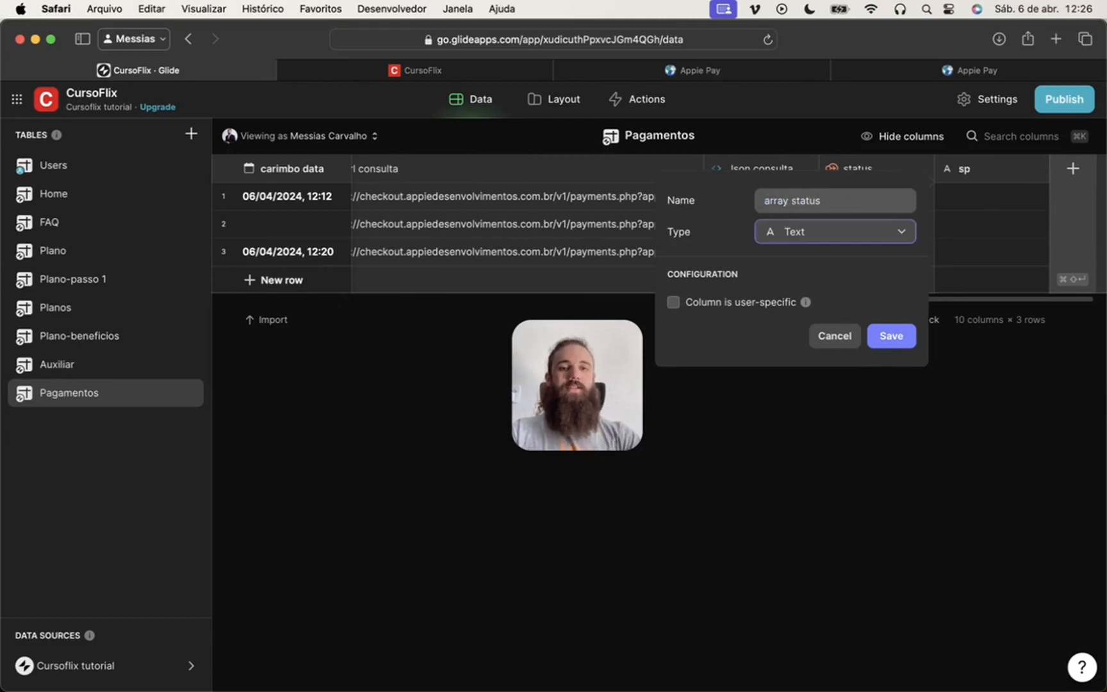
key(Tab)
key(Return)
text(make)
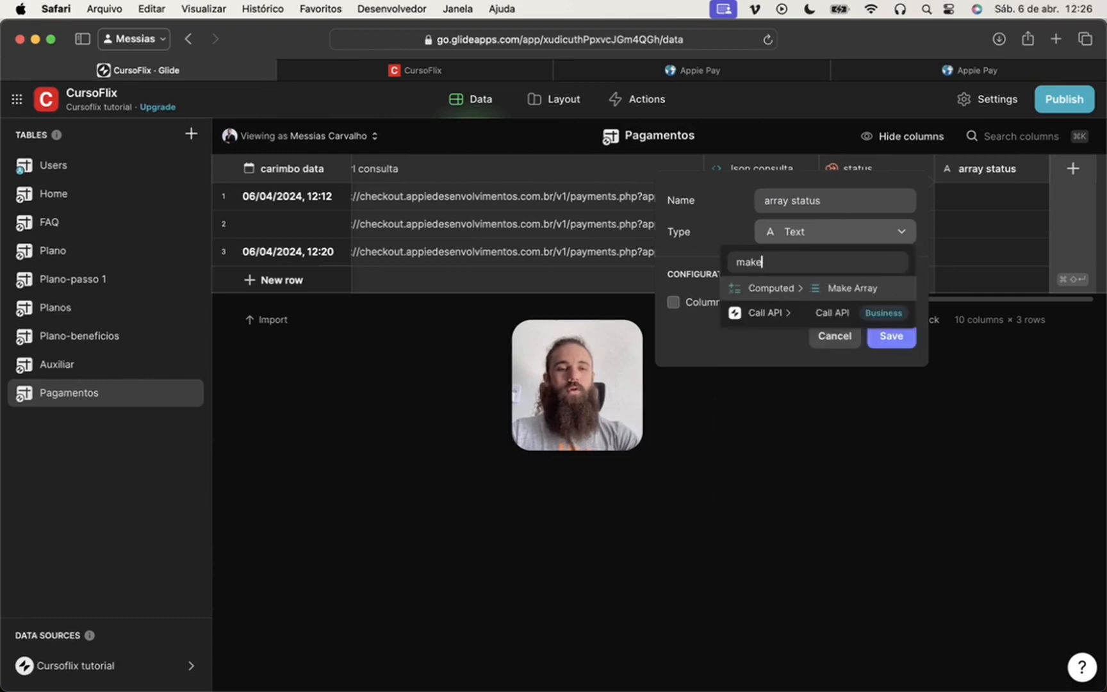
click(828, 289)
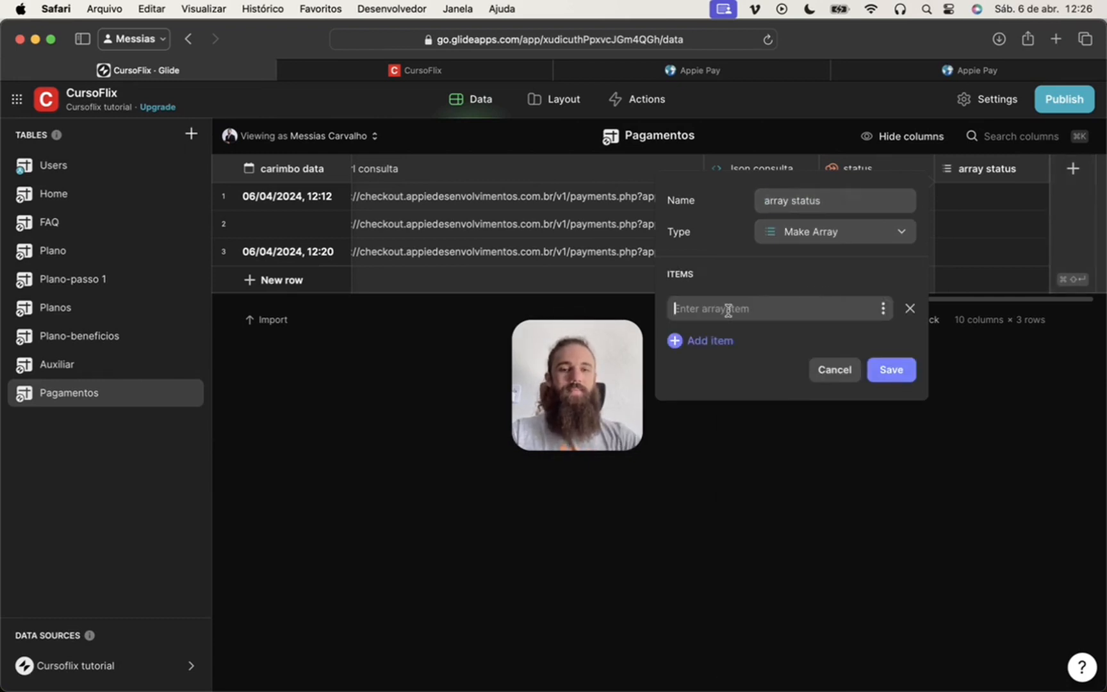
Use status as the array status column's item and save the column
click(882, 308)
click(724, 641)
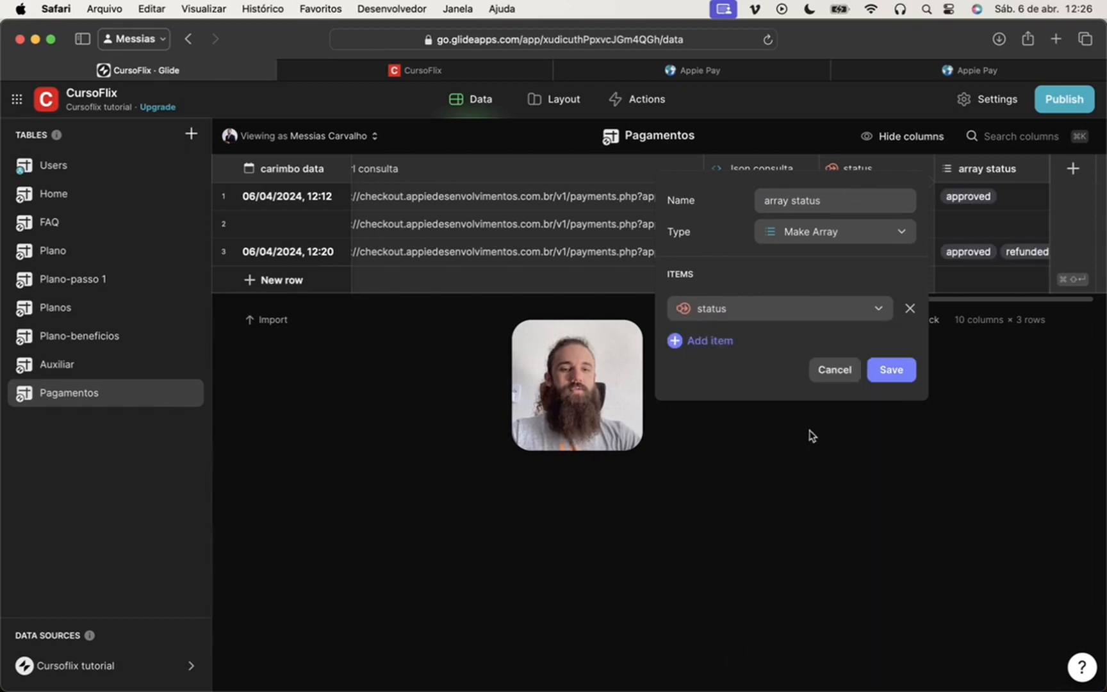
click(894, 370)
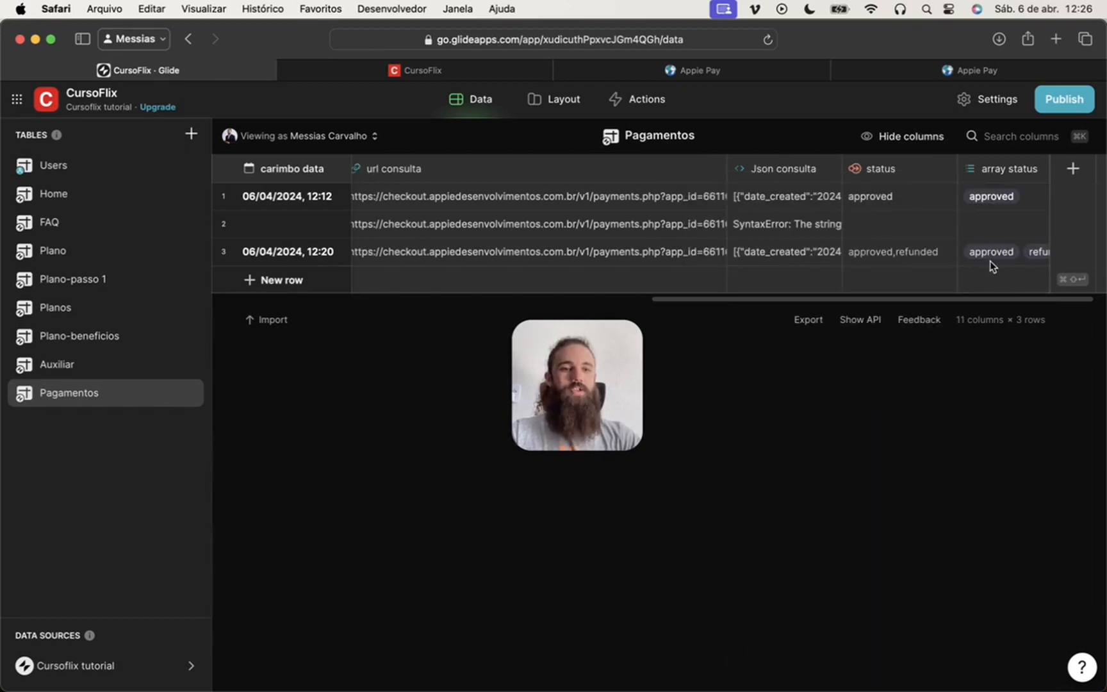
click(995, 256)
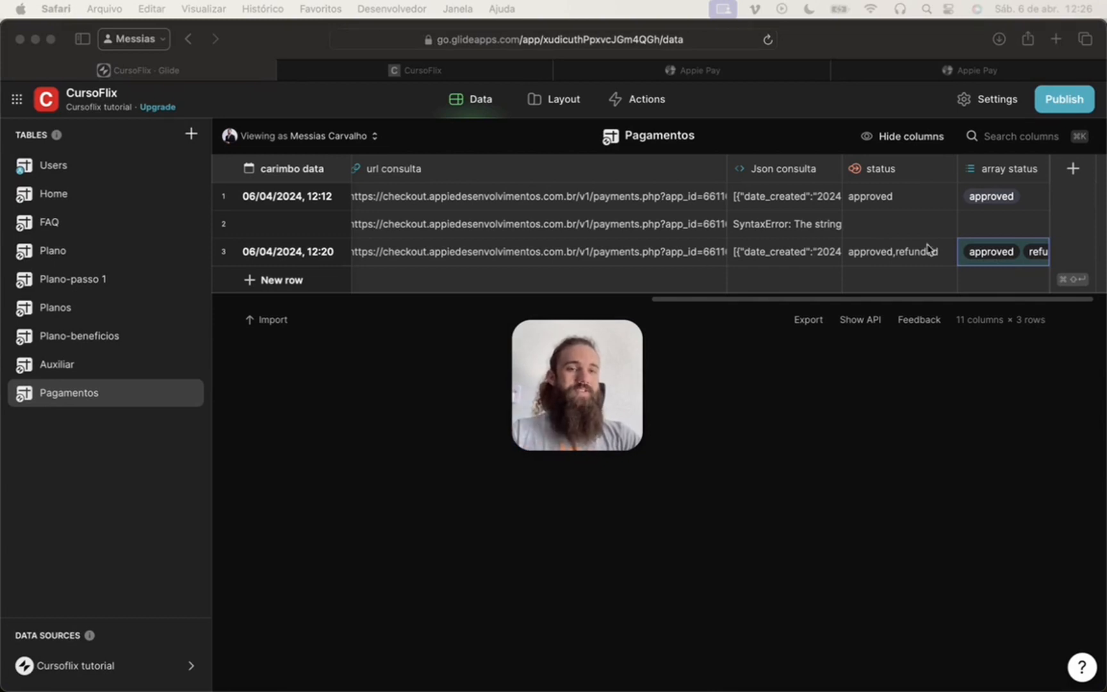
Add a new column to Pagamentos named "ultimo status" with the Single Value type
click(1072, 170)
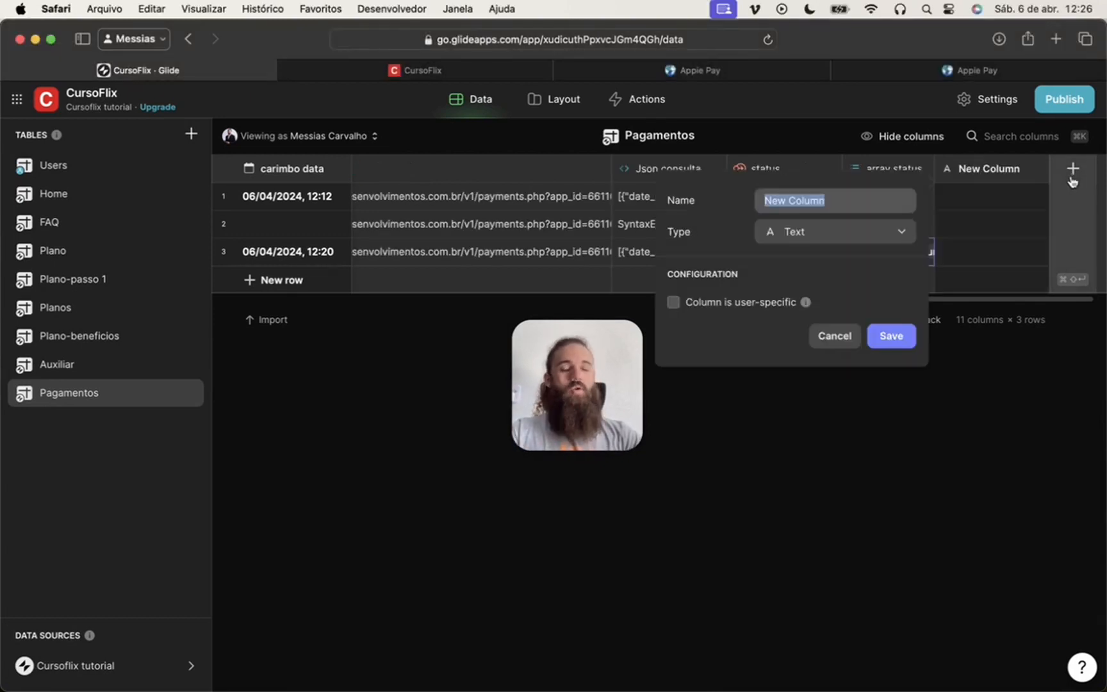
text(ultimo s)
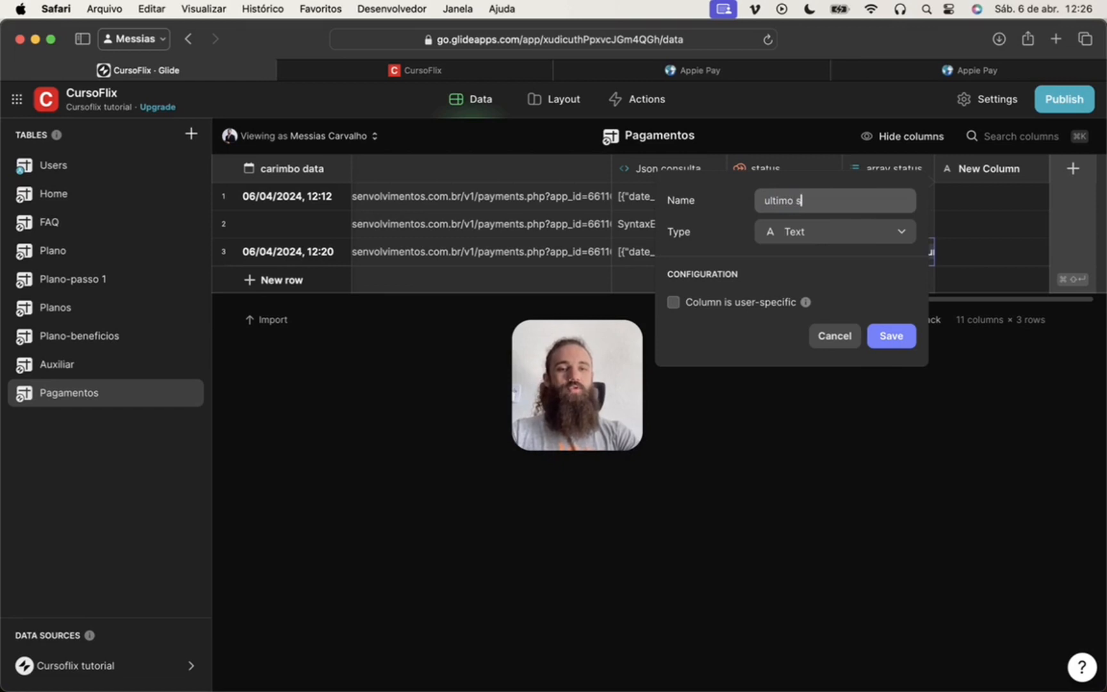
text(tatus)
click(899, 233)
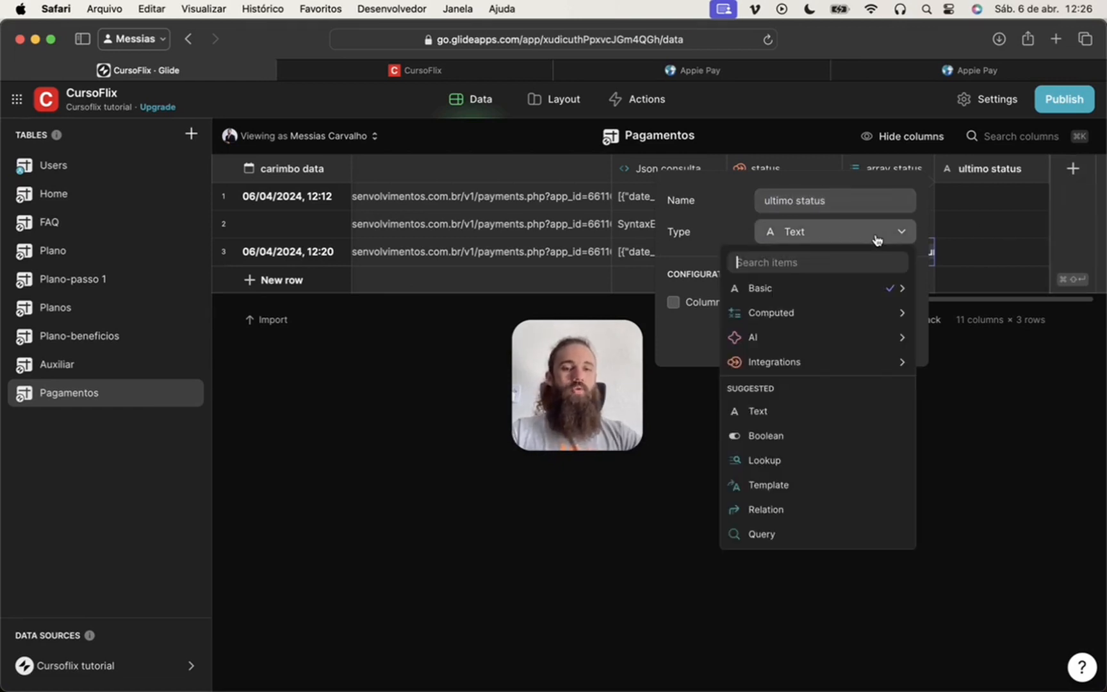
text(single)
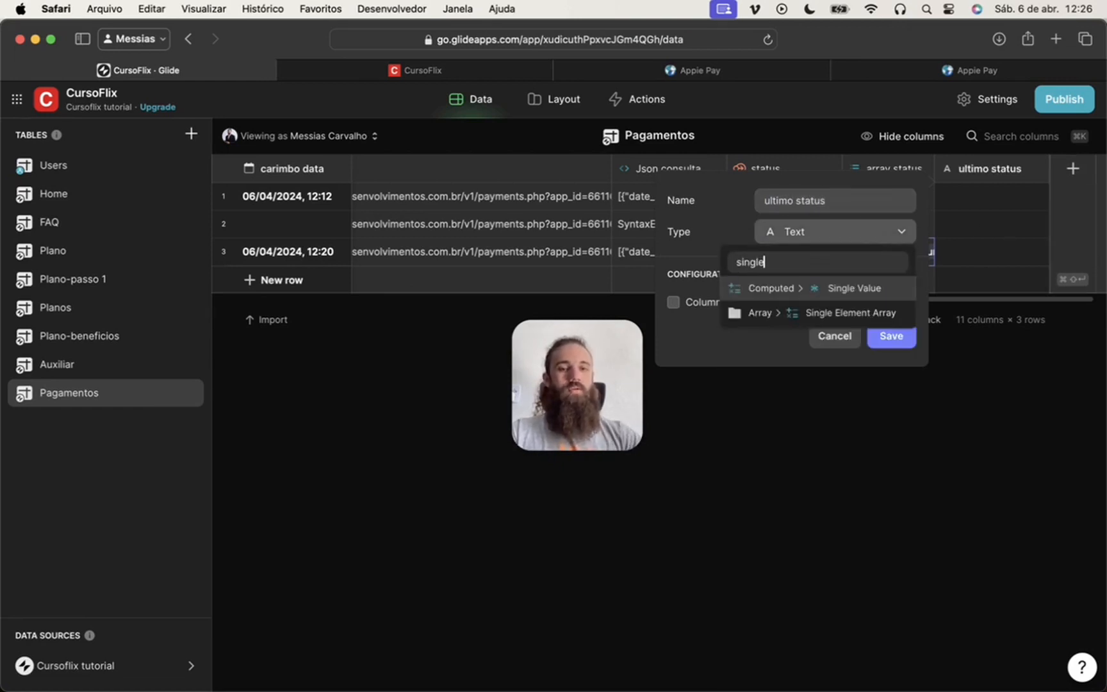
click(799, 292)
Make ultimo status get the Last value from array status and save the column
click(697, 324)
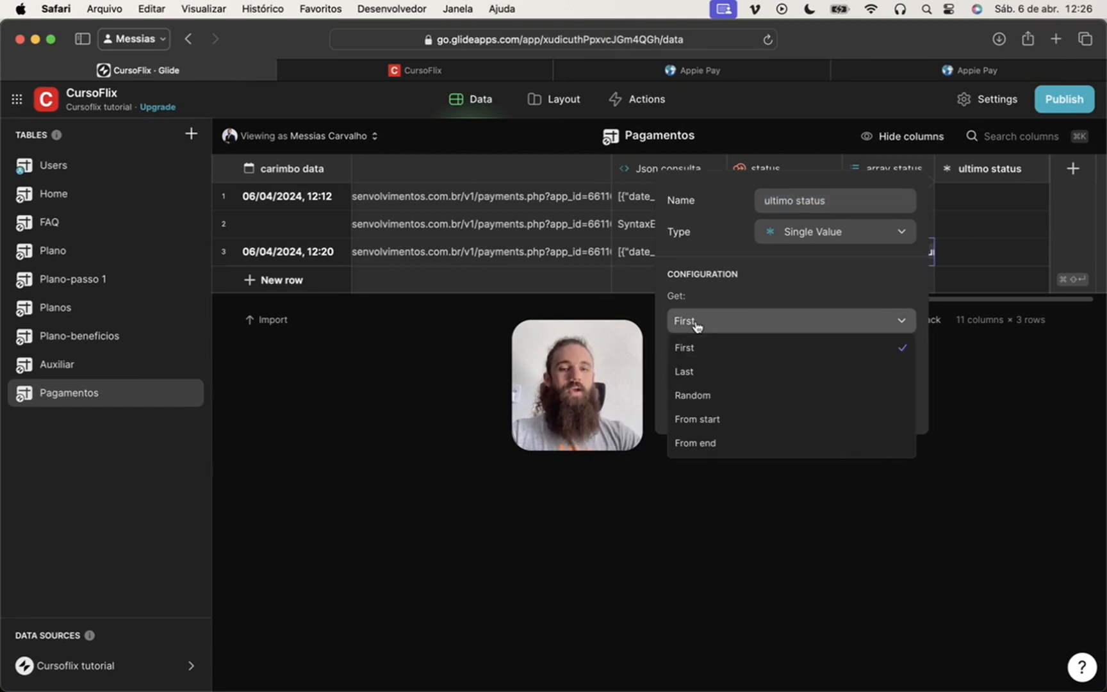
click(697, 371)
click(721, 374)
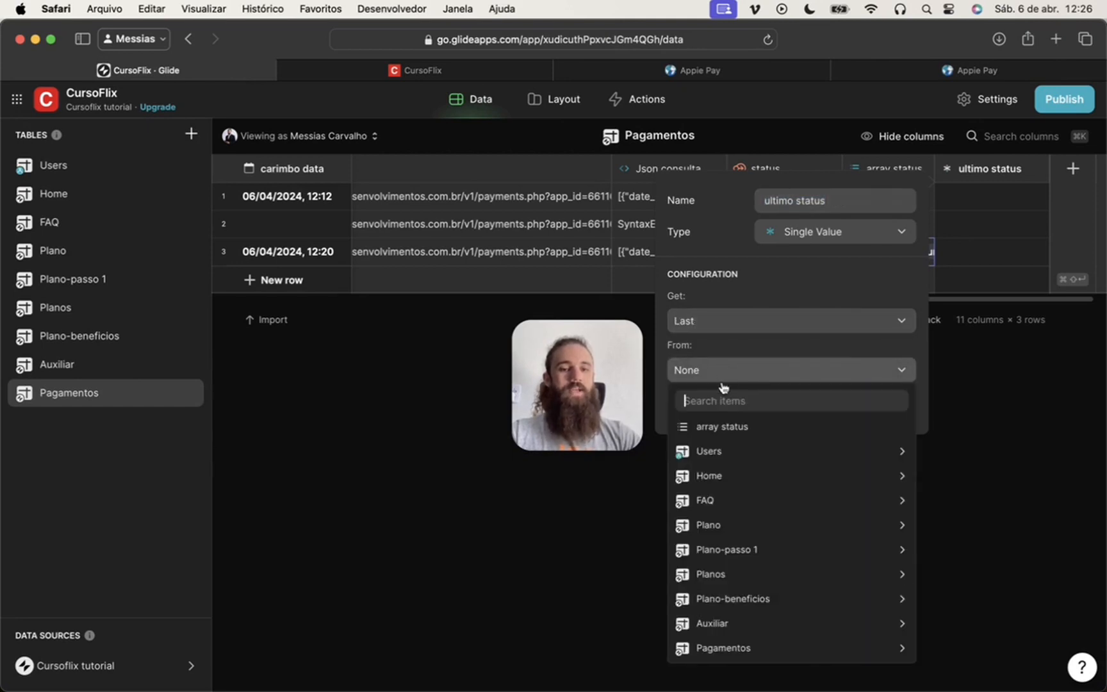
click(721, 427)
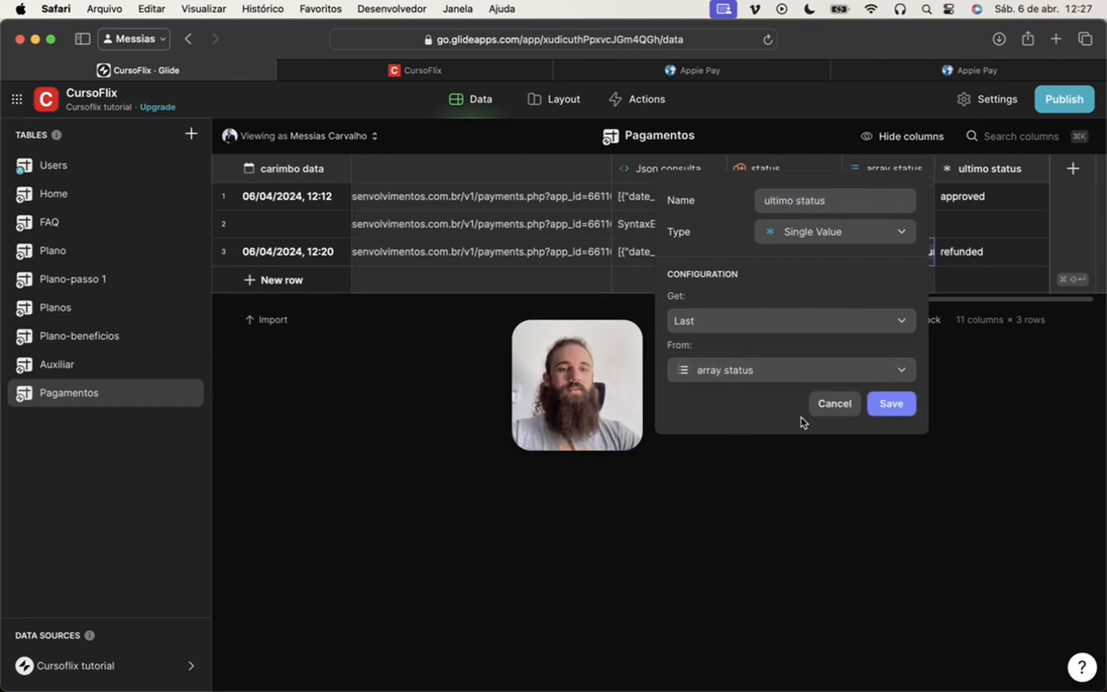
click(892, 404)
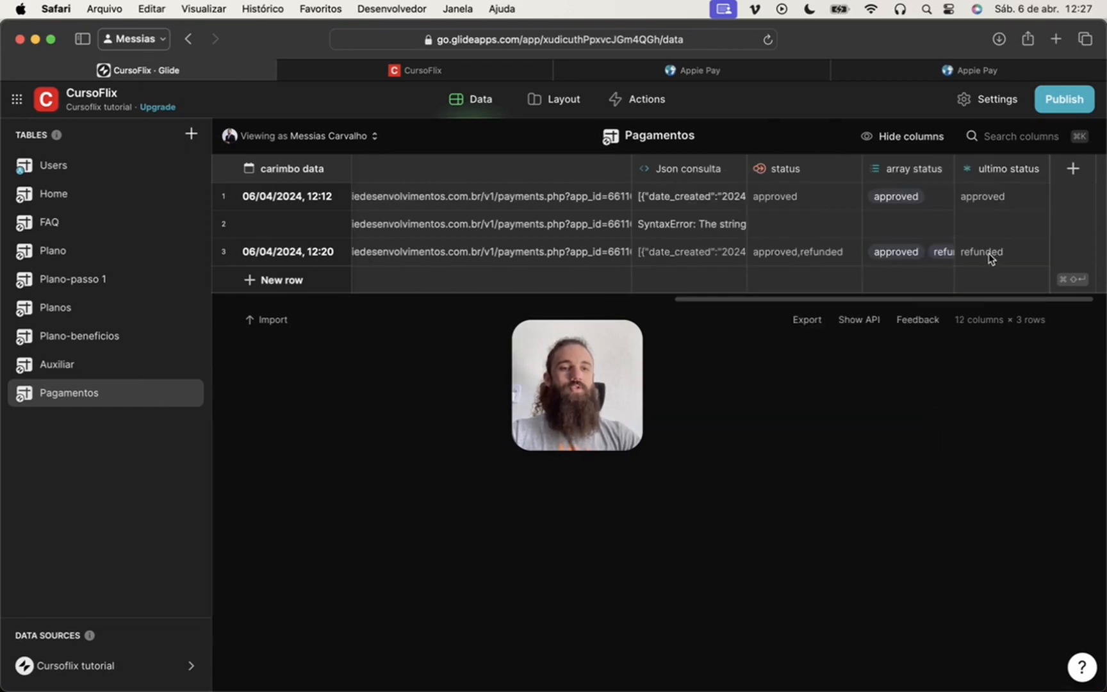
Inspect the third row's ultimo status value and compare it with the first row's
click(990, 254)
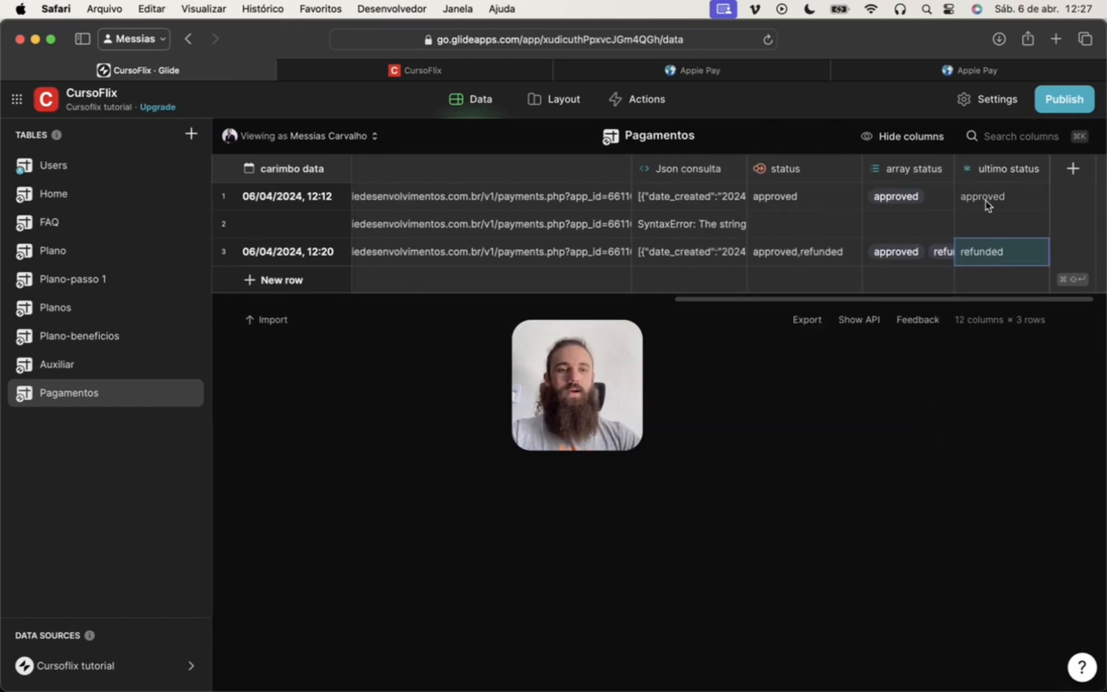
click(983, 253)
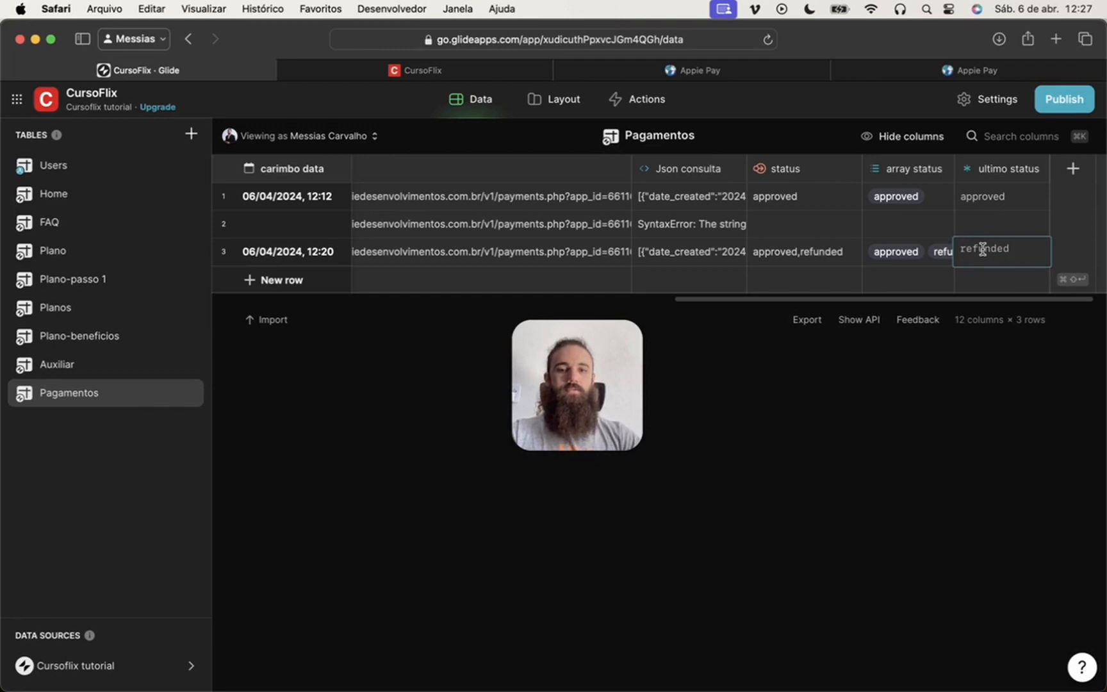
drag(977, 249, 1013, 258)
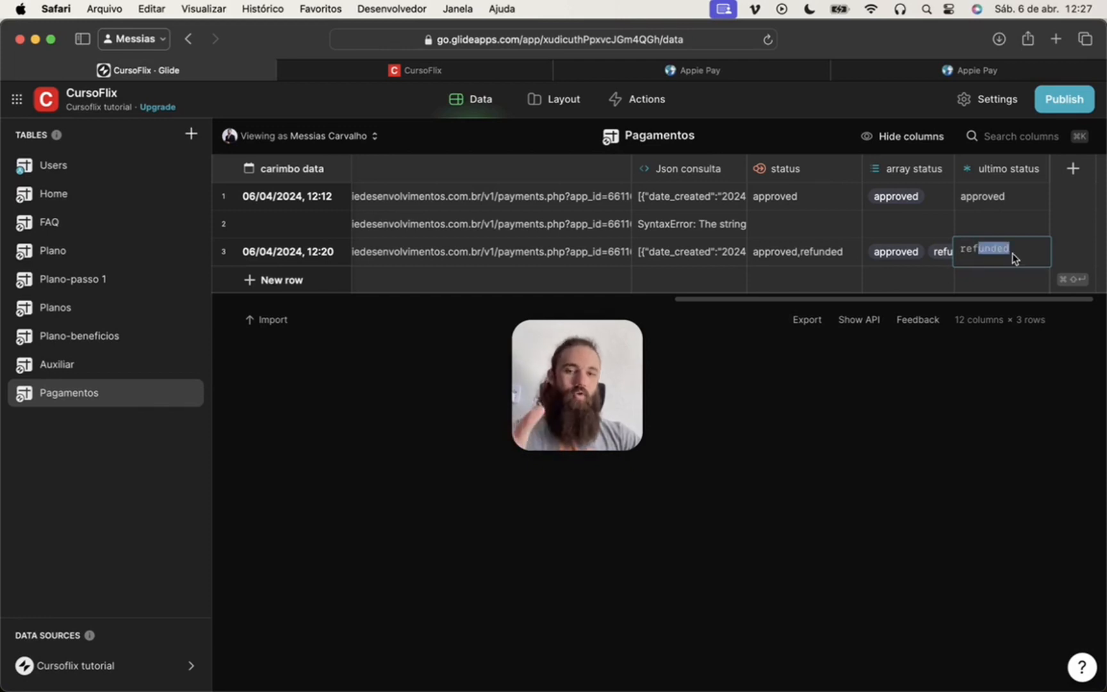
key(Escape)
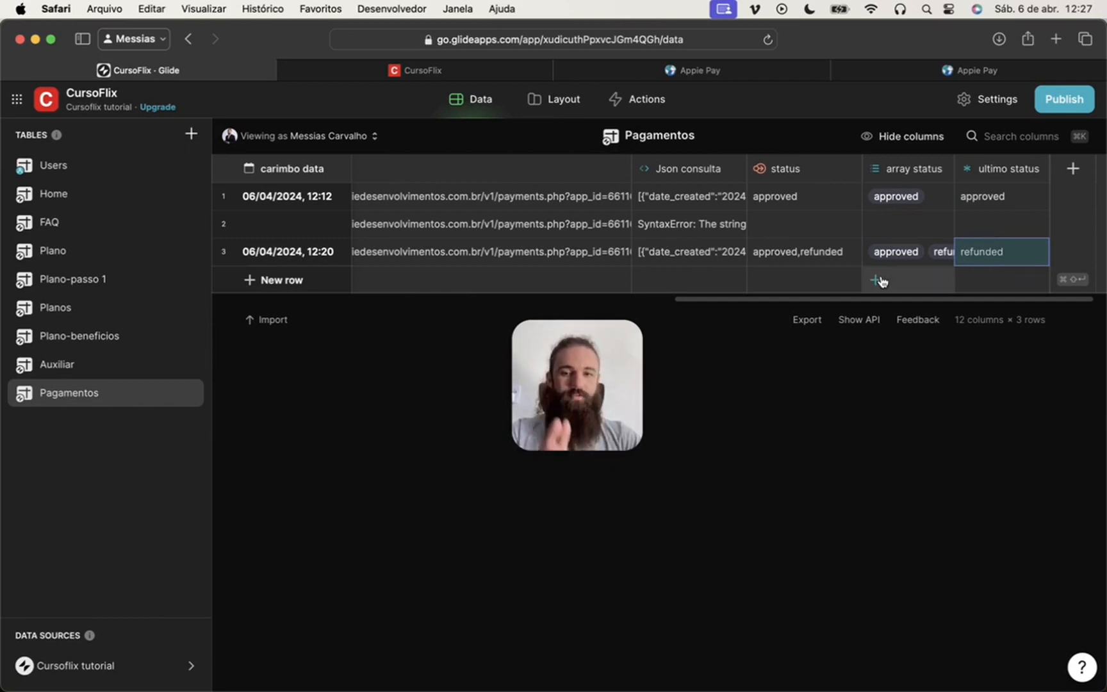
Review how the url consulta, Json consulta and status columns feed each other in Pagamentos
scroll(757, 248, left, 5)
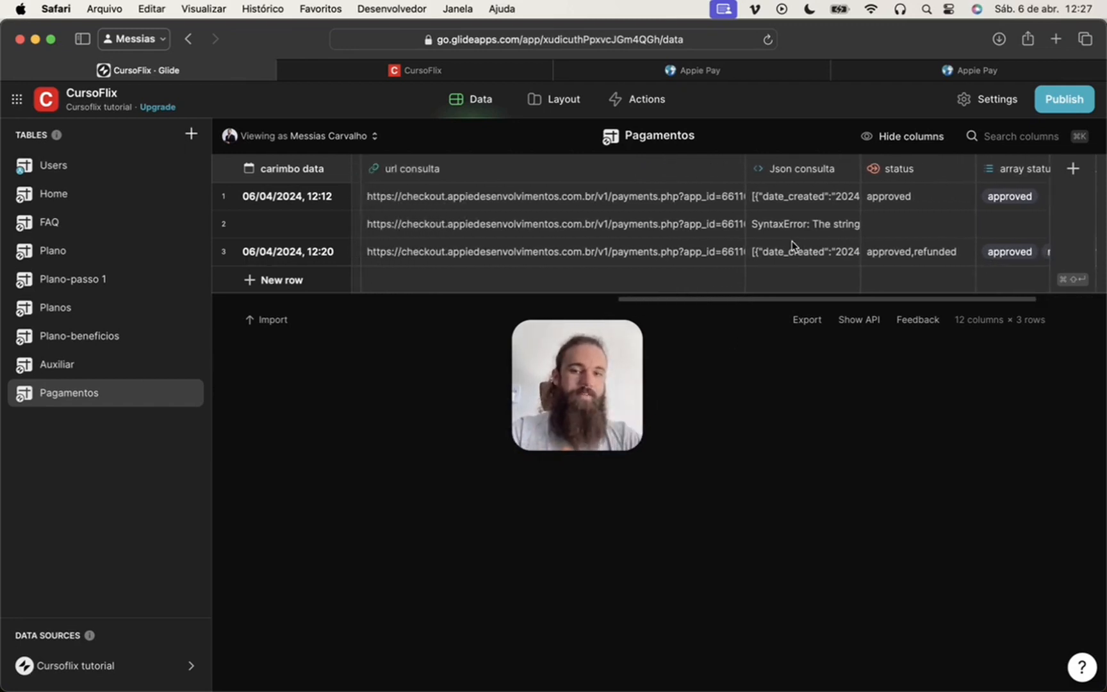
scroll(792, 243, left, 2)
drag(623, 208, 678, 257)
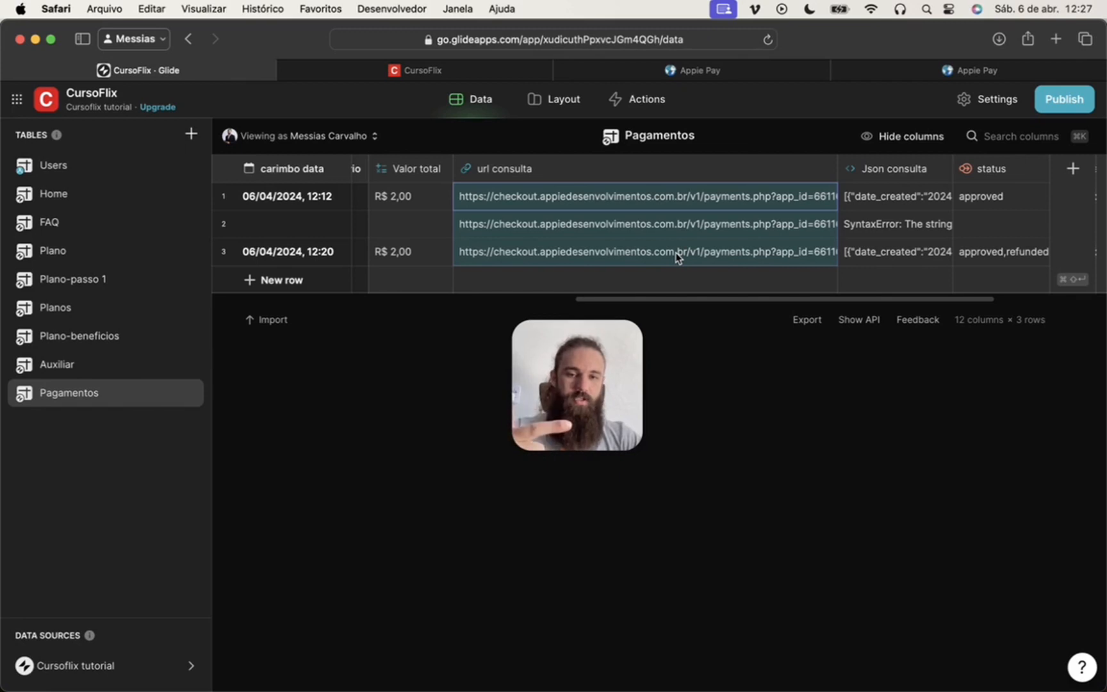
scroll(677, 256, right, 5)
click(751, 198)
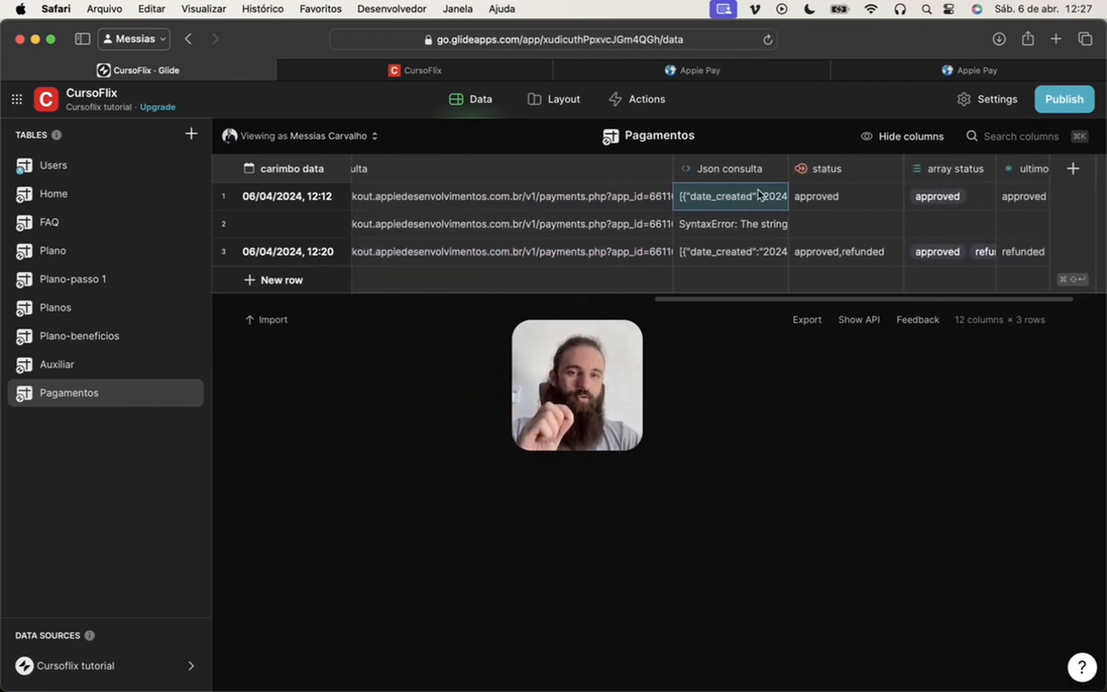
click(540, 208)
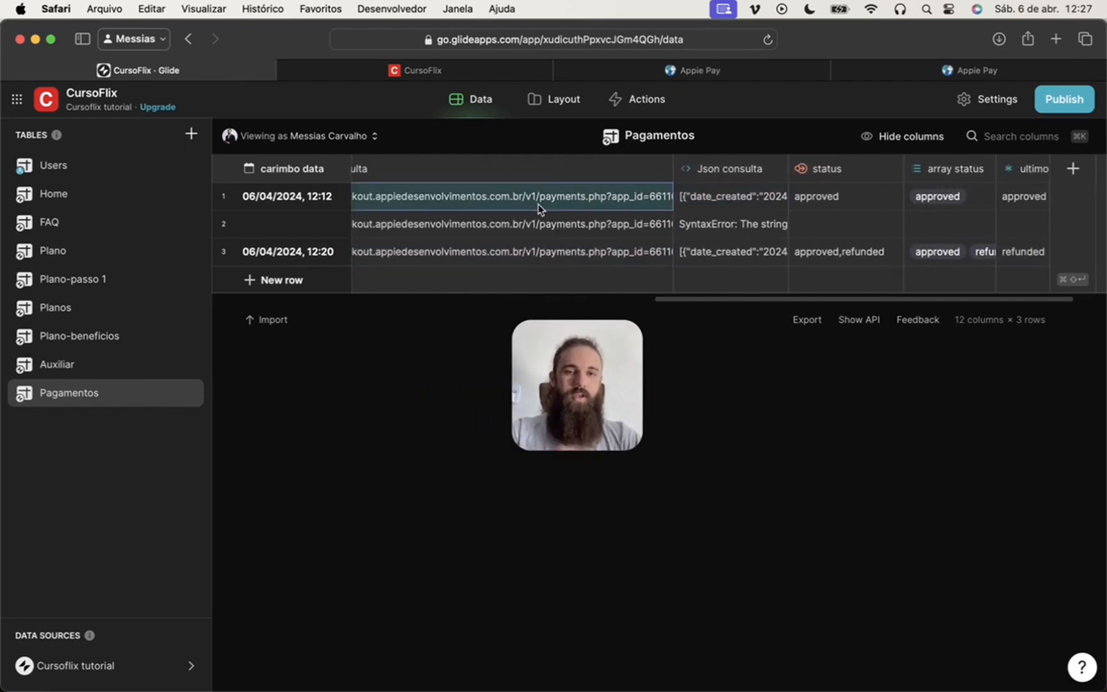
scroll(666, 207, right, 2)
click(697, 199)
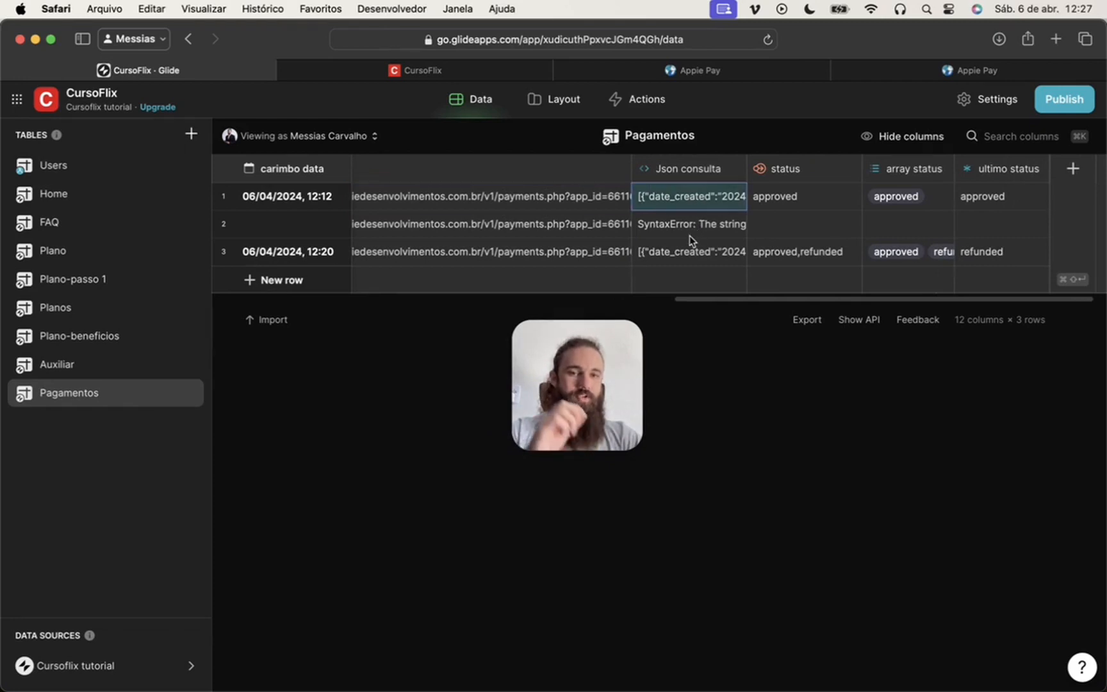
click(786, 199)
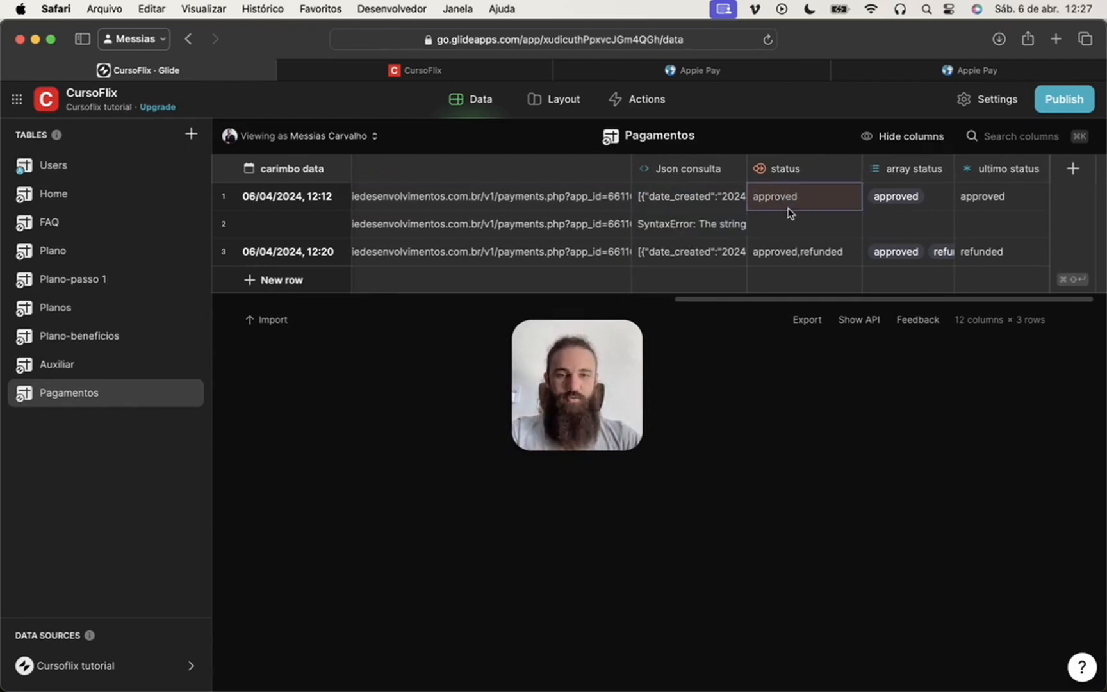
Check the status column's Query JSON configuration and its query expression, leaving the settings without changes
click(848, 168)
click(684, 193)
drag(563, 360, 448, 485)
click(532, 333)
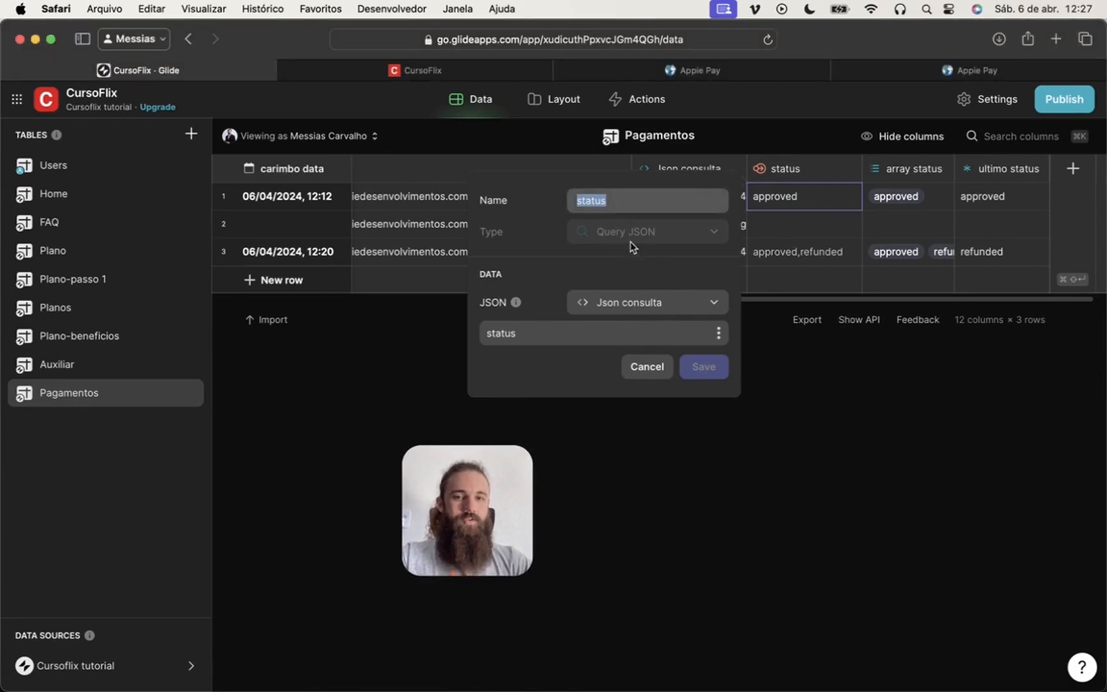
double_click(517, 333)
click(645, 366)
click(822, 231)
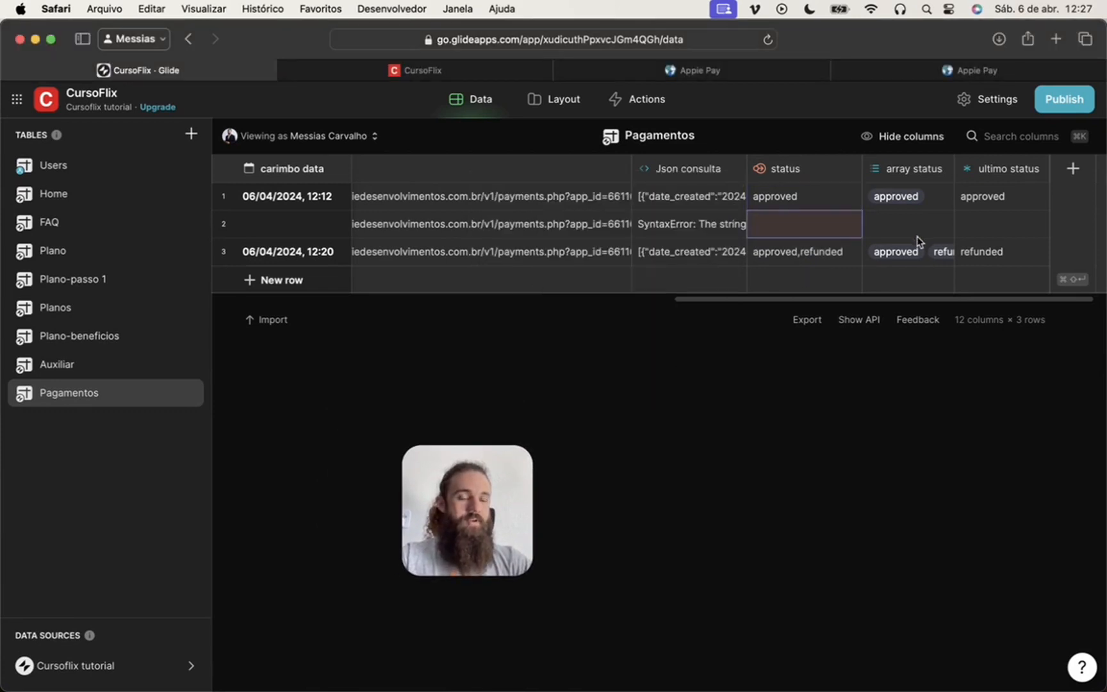
Review the array status and ultimo status cells, the third row's query results, and the first columns of Pagamentos
click(900, 200)
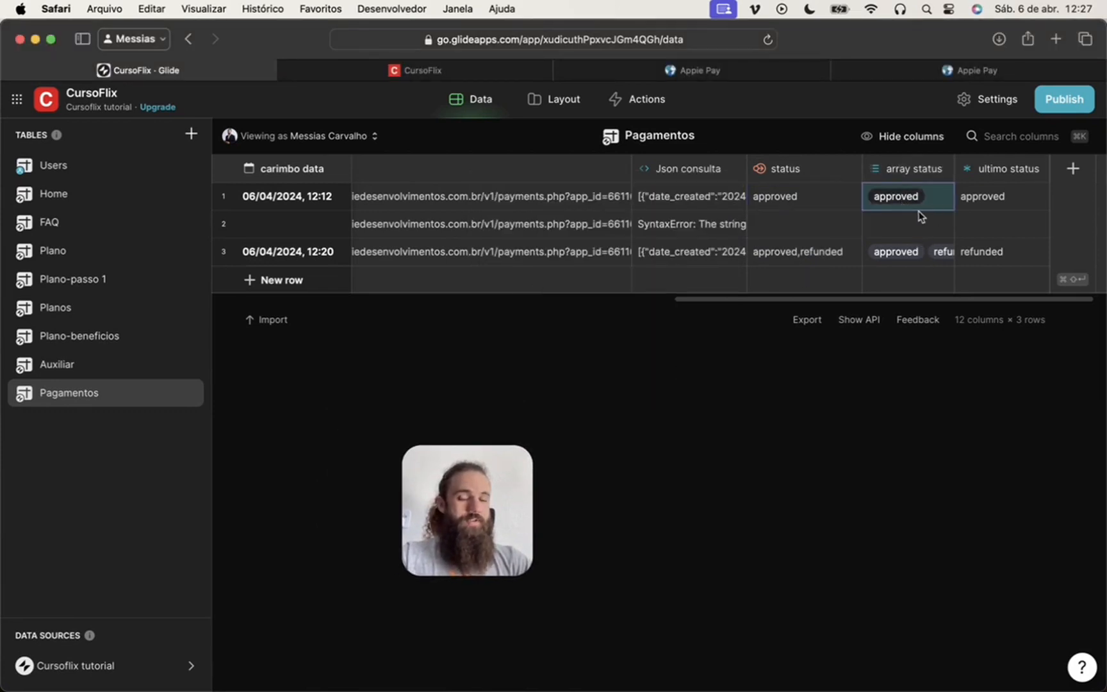
click(913, 256)
click(1004, 252)
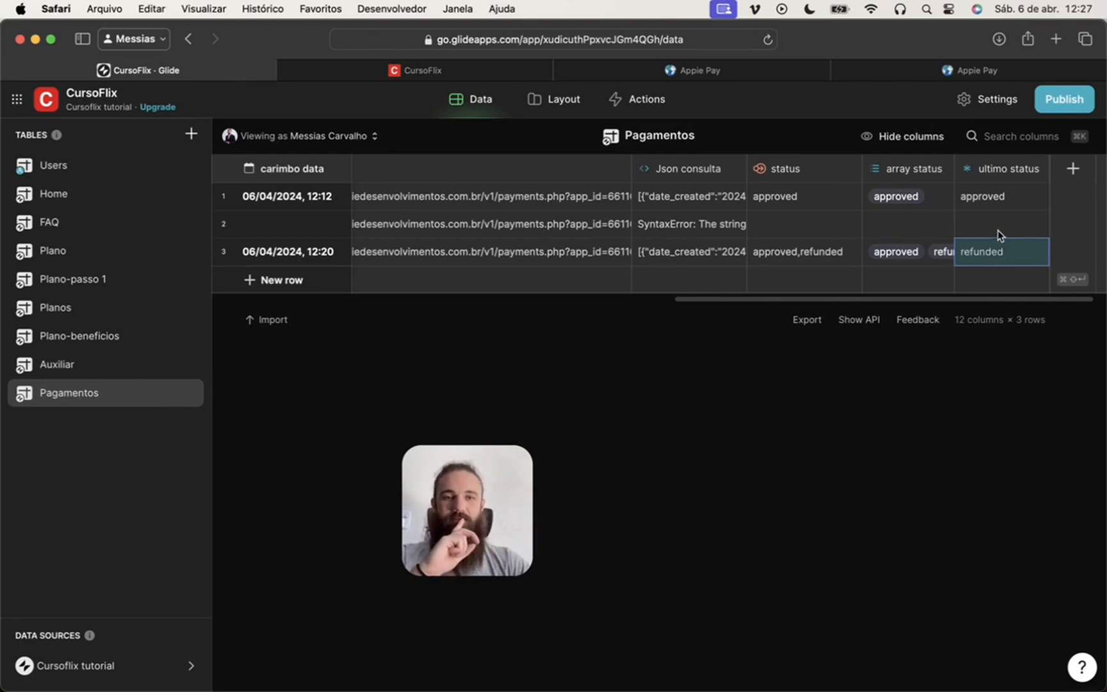
click(616, 250)
shift+click(993, 250)
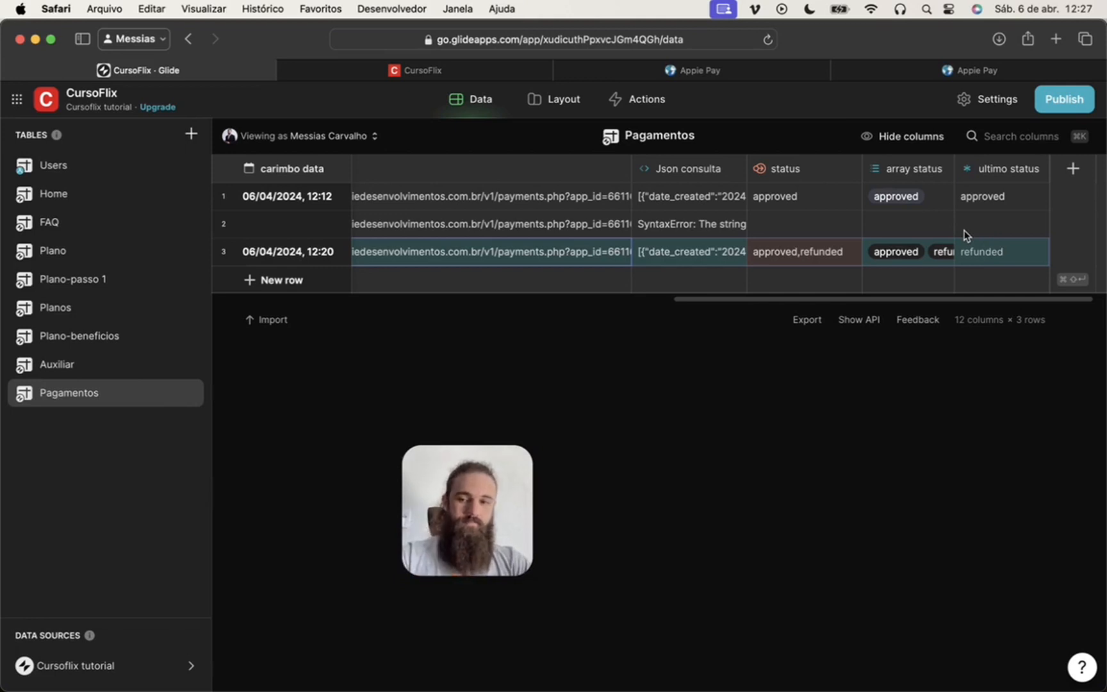
scroll(962, 231, left, 10)
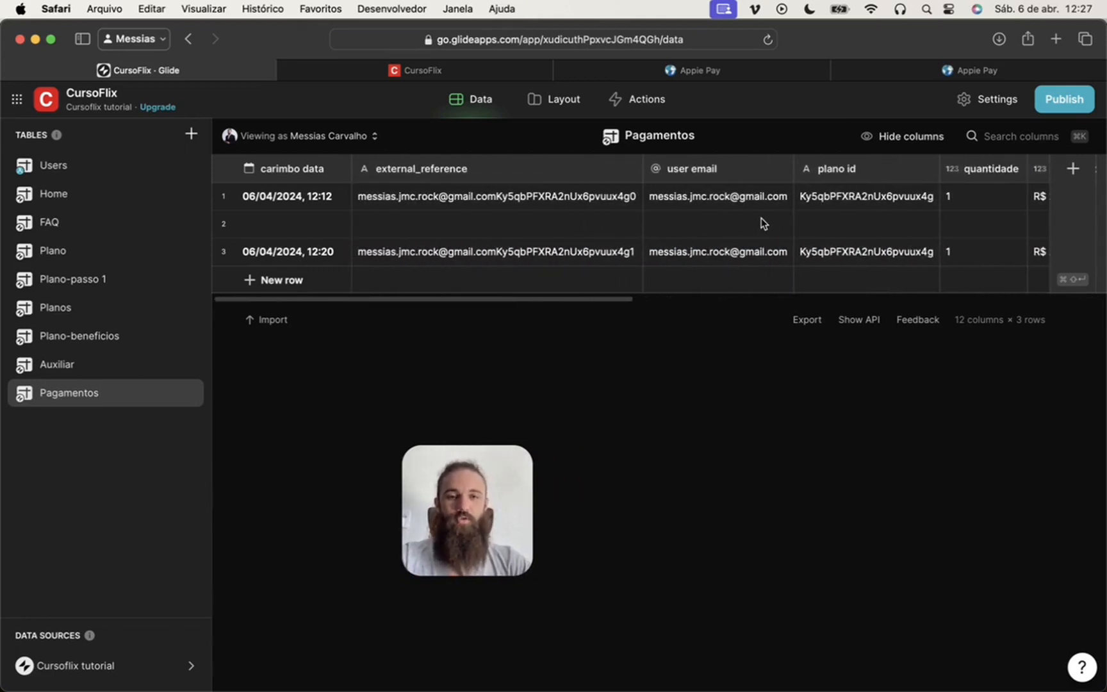
Switch to the app's layout and open the subscription flow through Complete sua assinatura in the preview
click(555, 100)
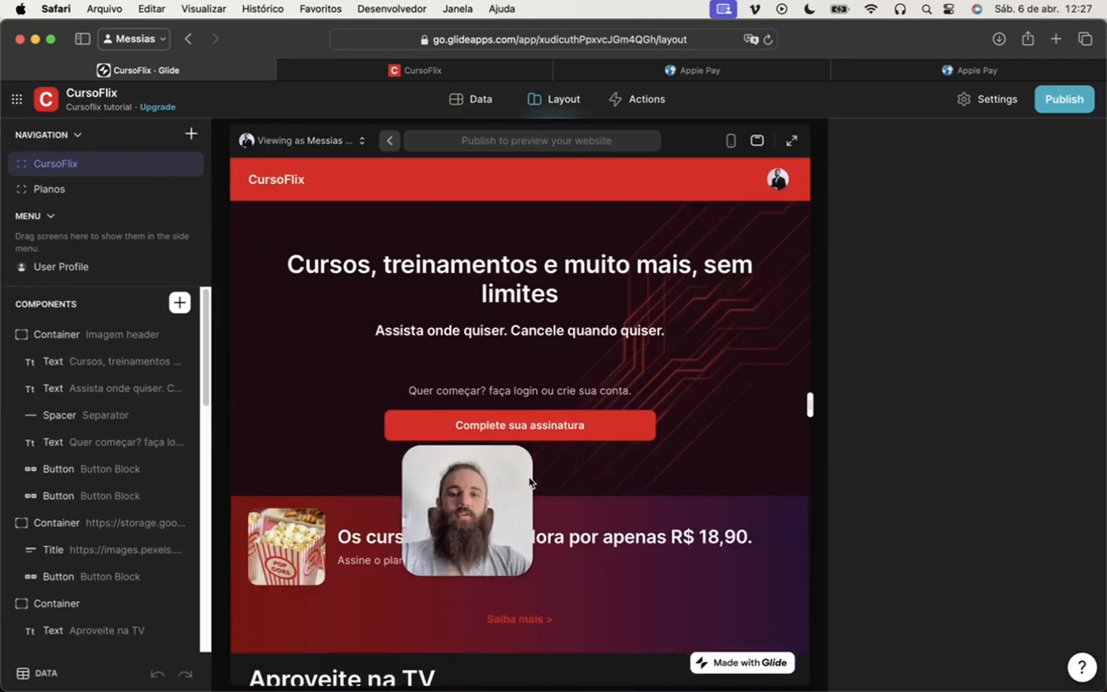
click(490, 424)
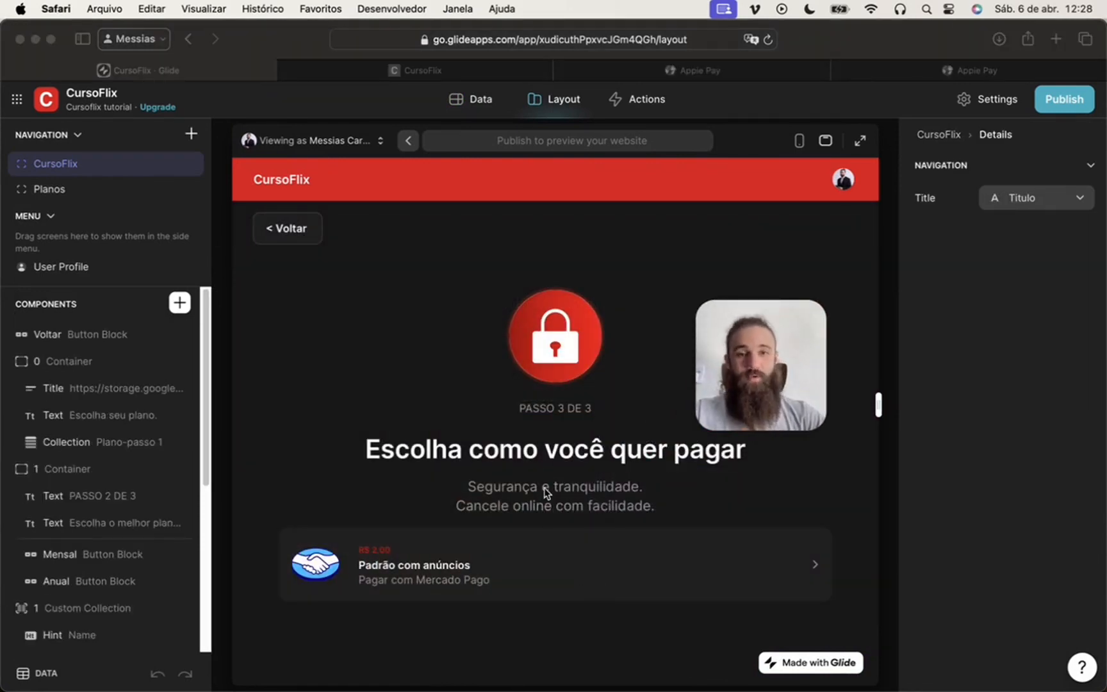
click(558, 467)
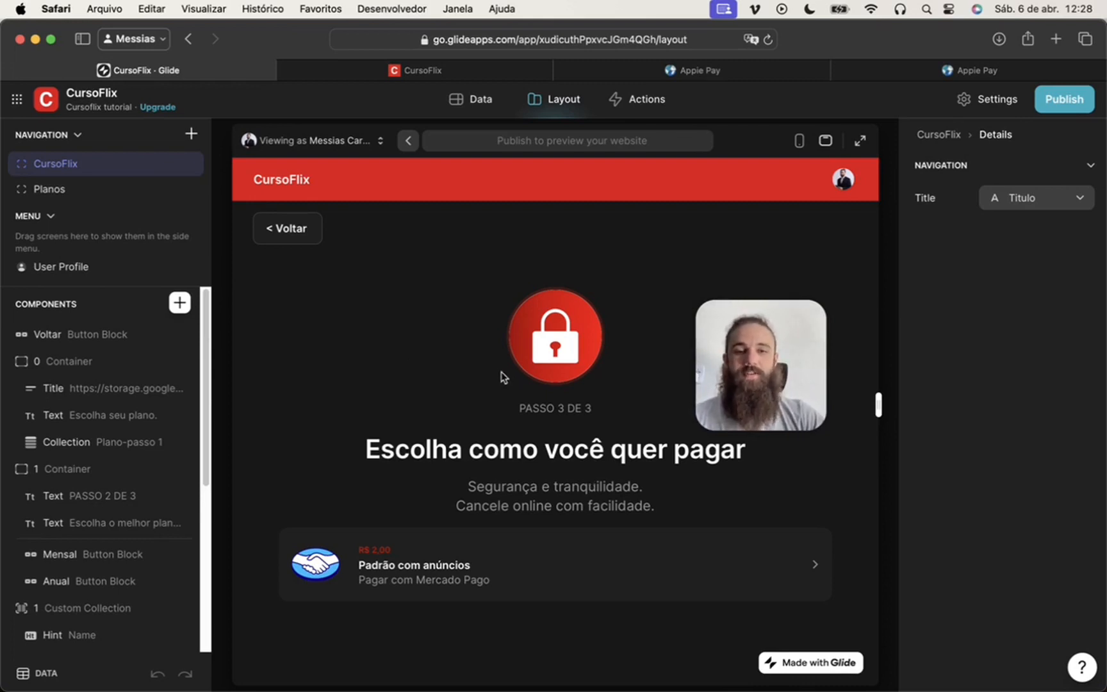
Delete the empty Planos screen from the app's navigation and return to the CursoFlix screen
click(81, 193)
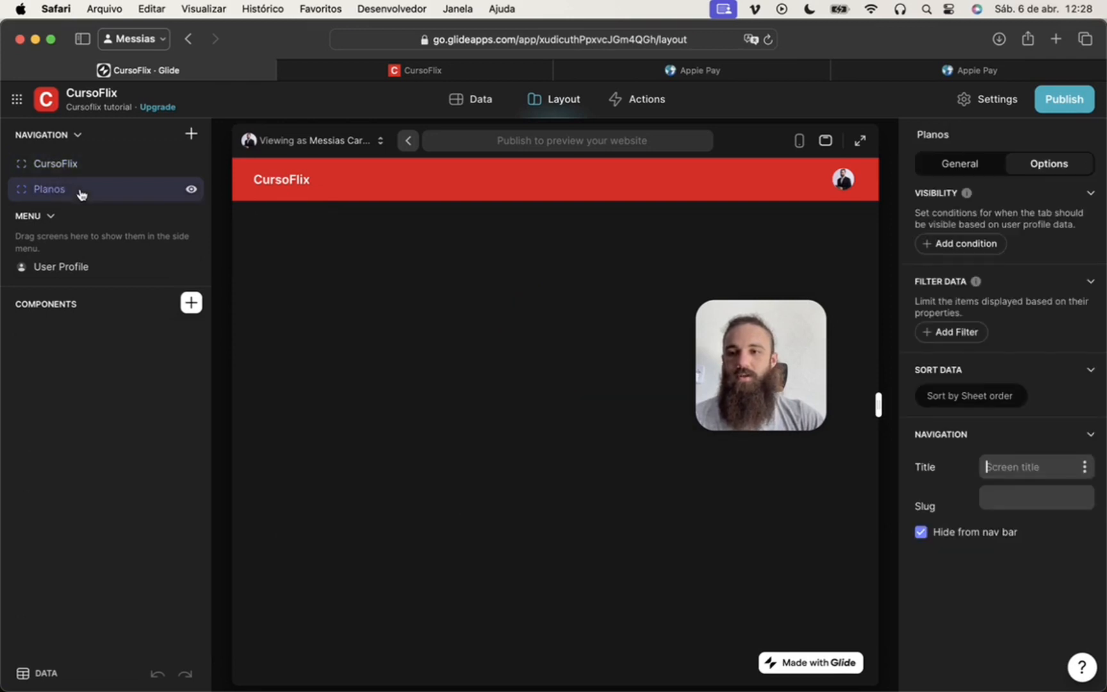
right_click(59, 189)
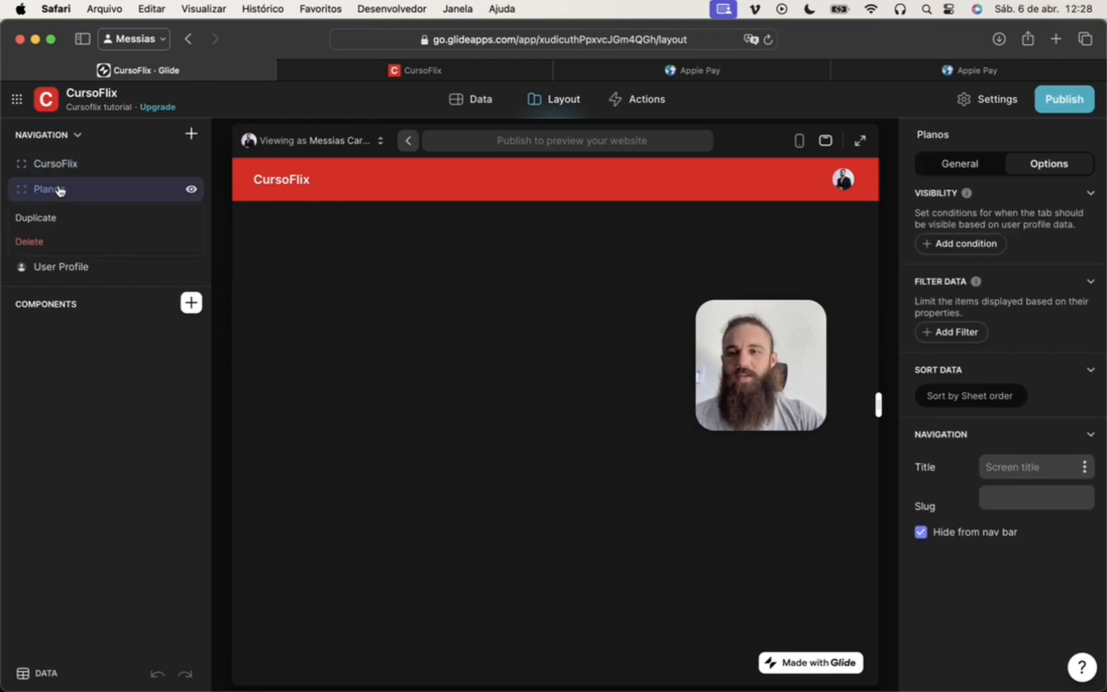
click(50, 241)
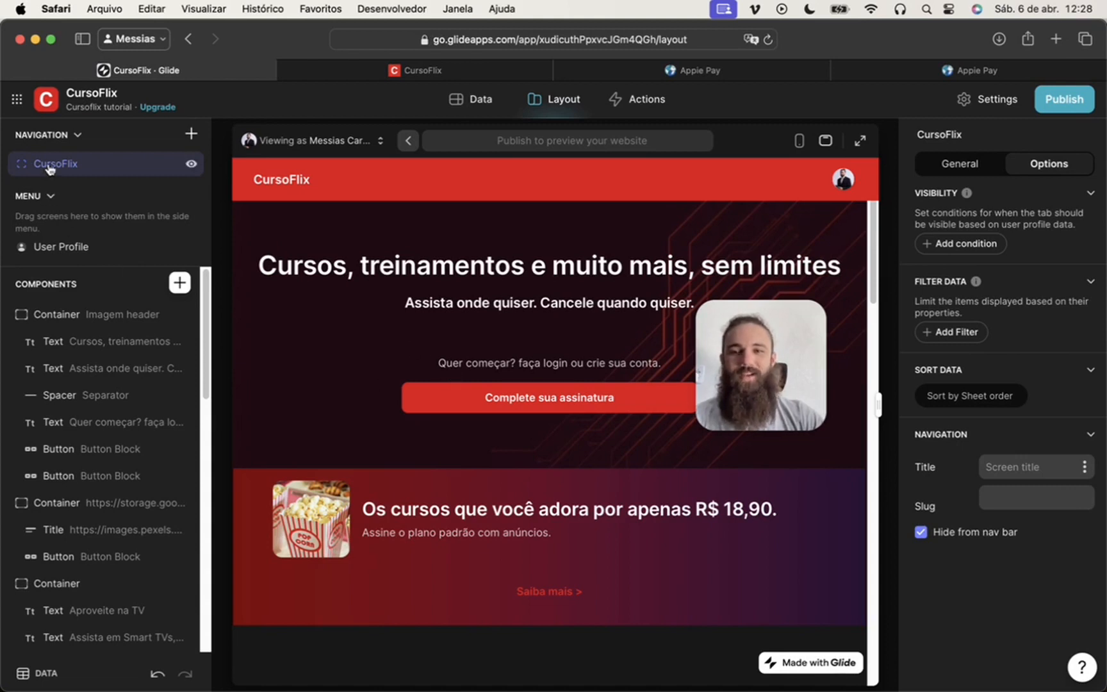
Open the subscription flow through Complete sua assinatura in the preview and go back to step 1, Escolha seu plano
click(578, 402)
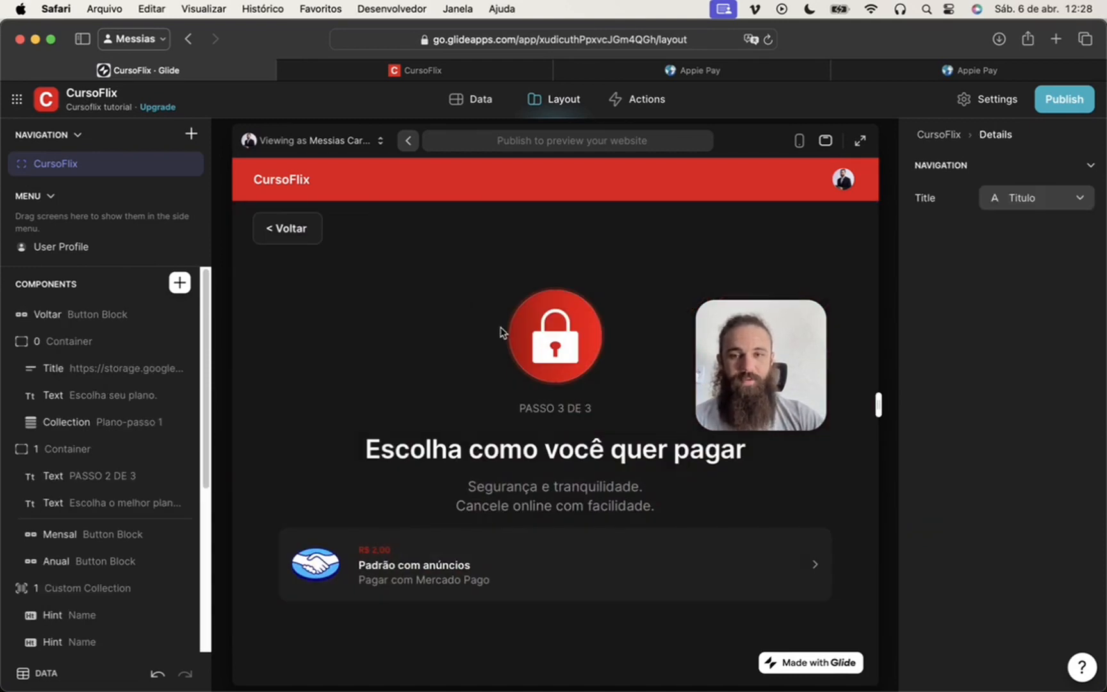
click(289, 228)
click(291, 231)
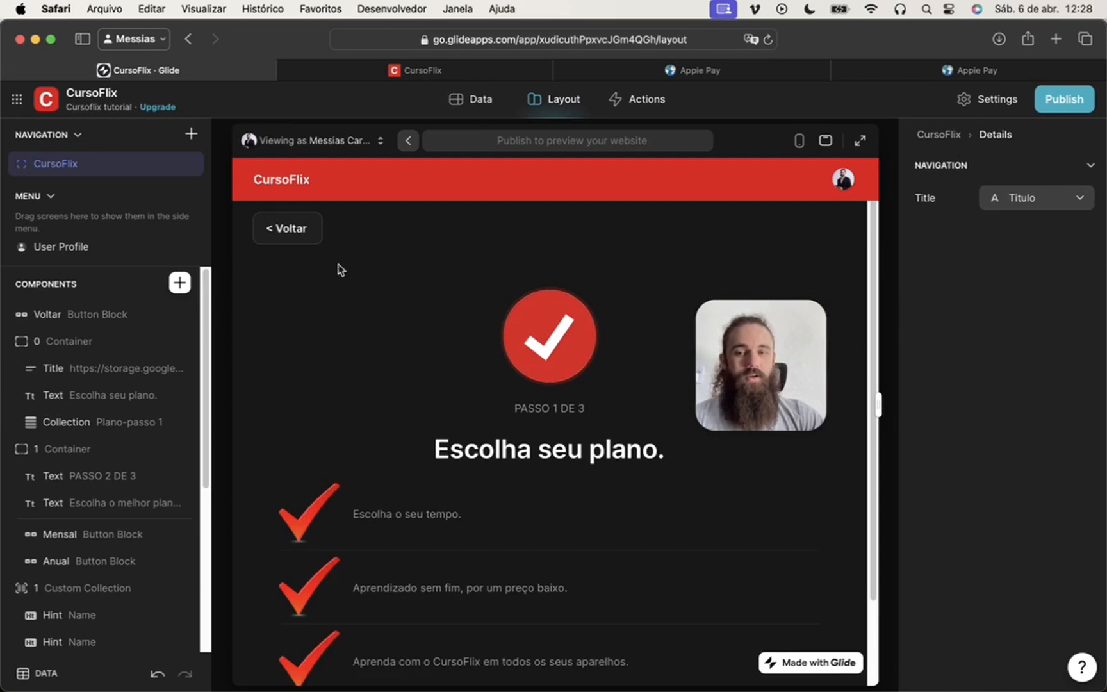